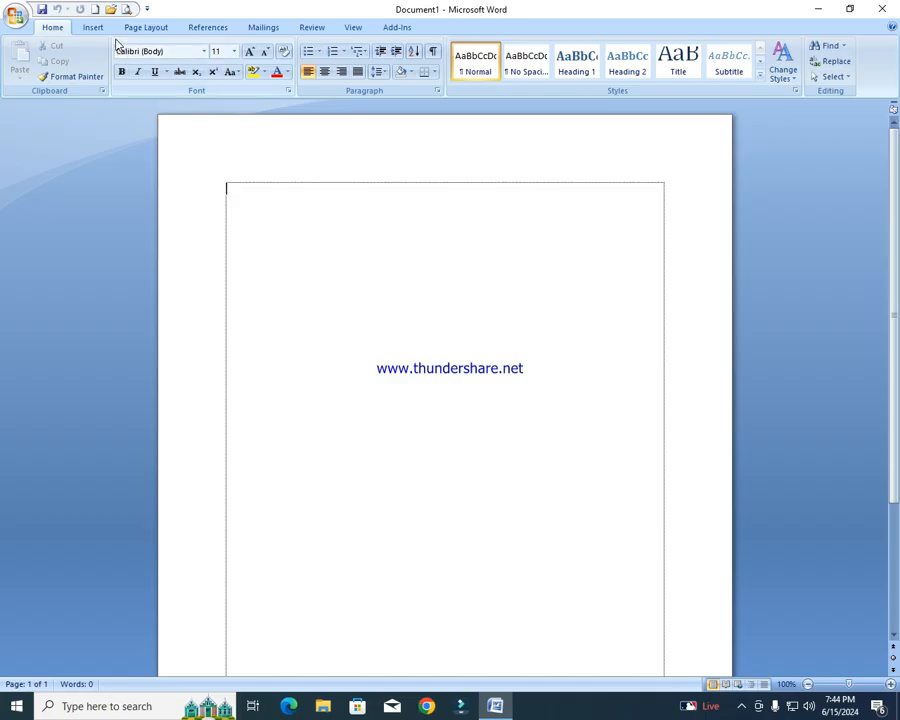
Insert a table with five columns and eight rows and display its layout tools
click(90, 28)
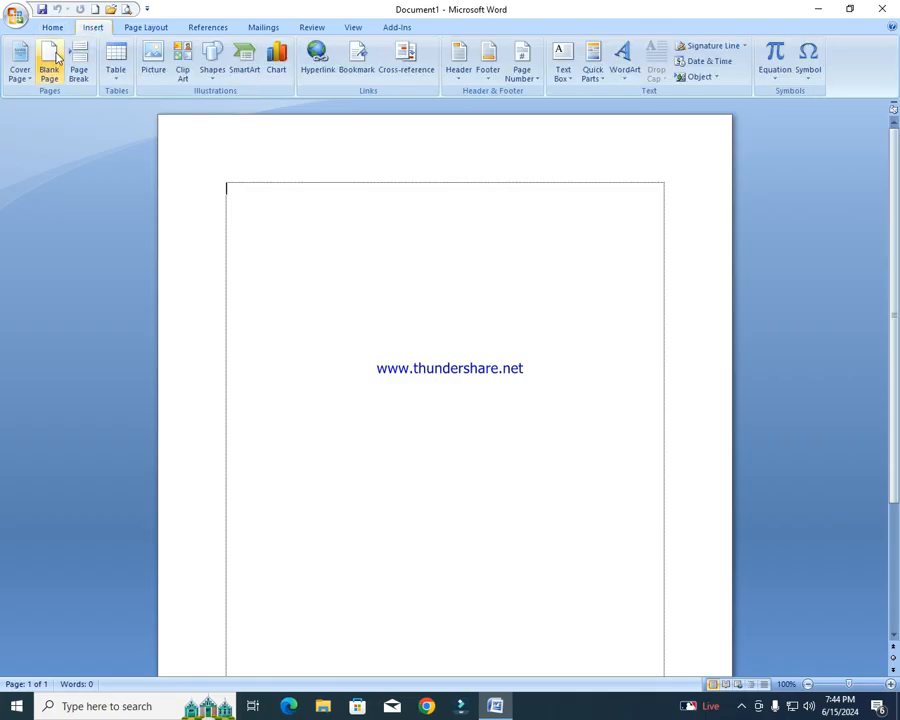
click(116, 62)
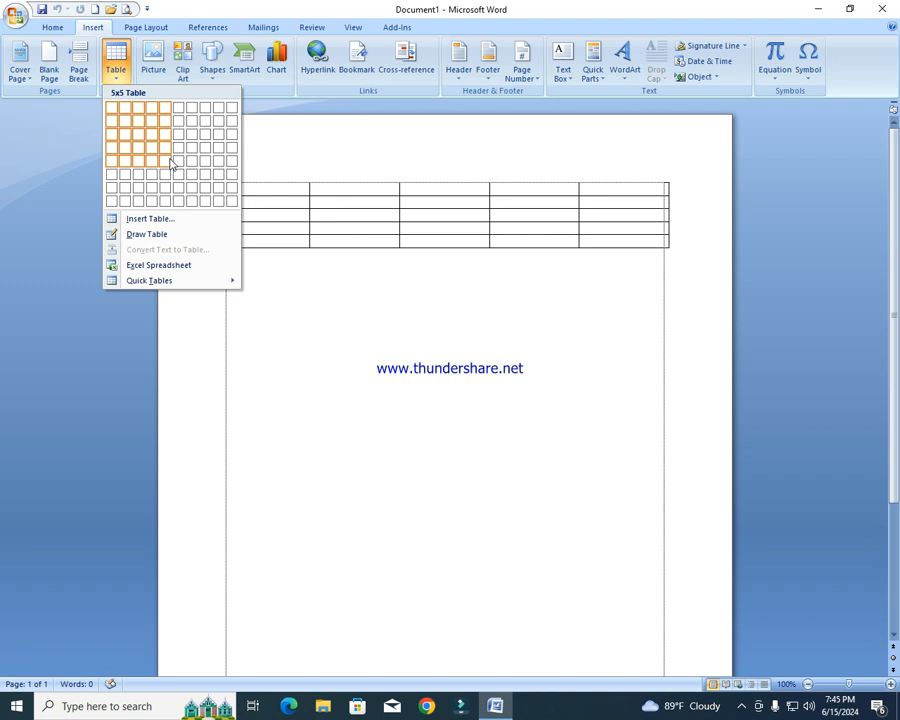
click(164, 201)
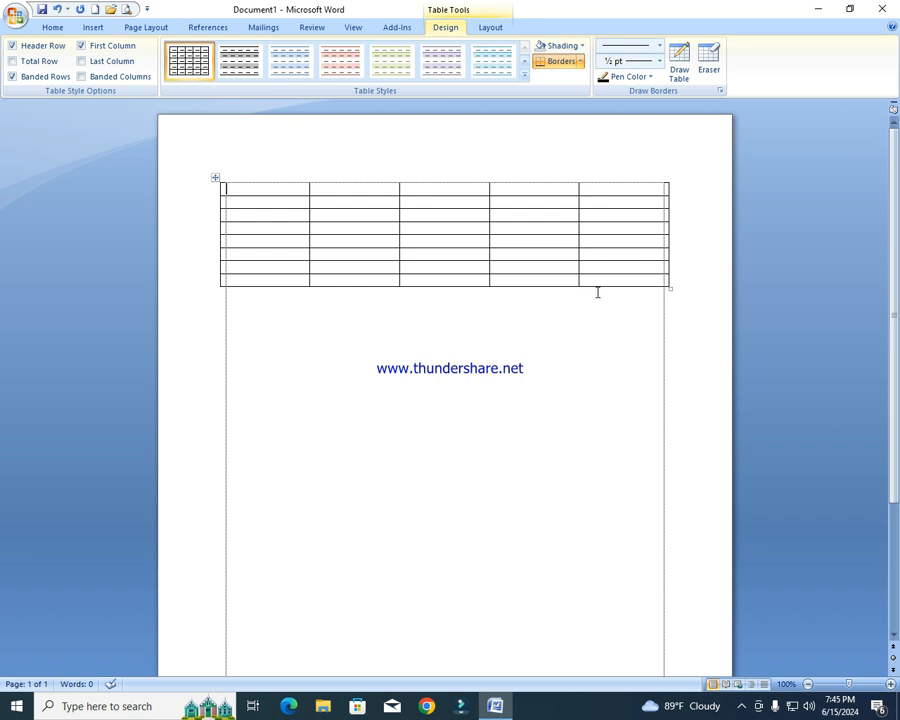
click(295, 200)
click(491, 27)
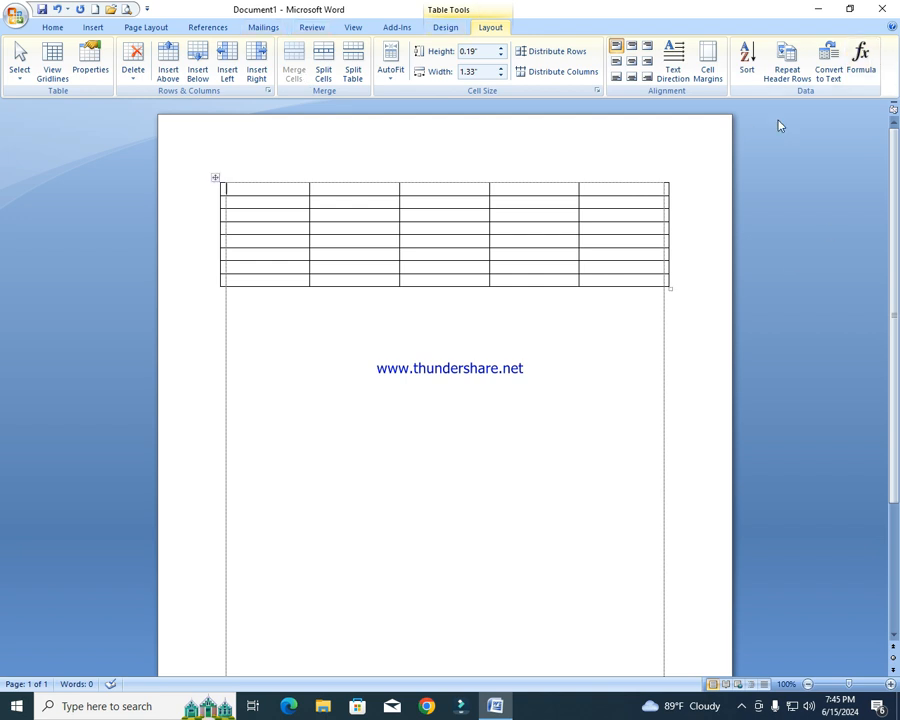
click(245, 192)
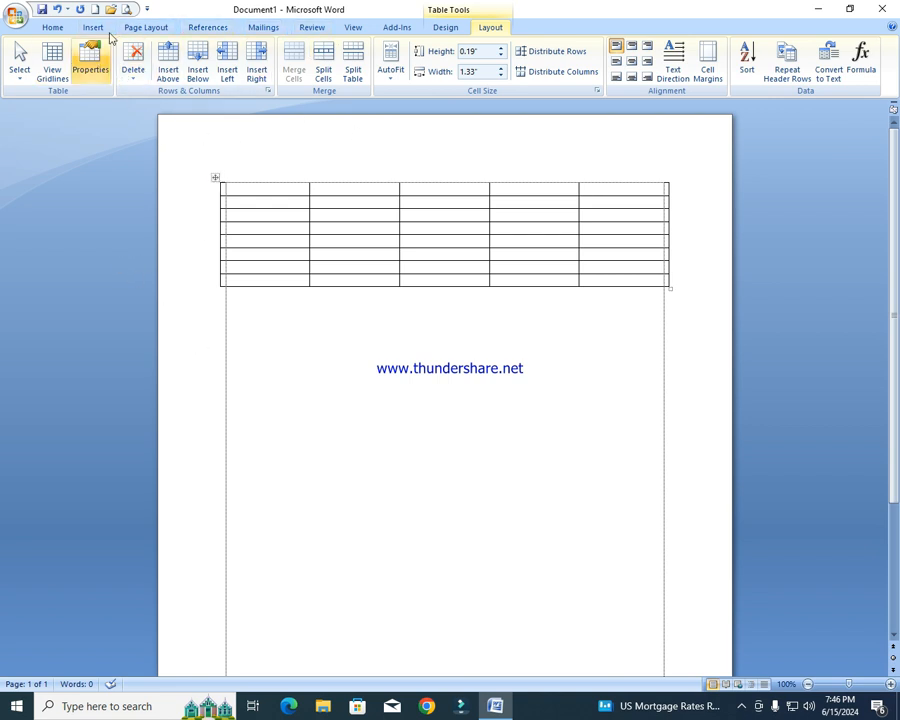
Insert a second table with three columns and two rows below the first table
click(240, 327)
click(96, 28)
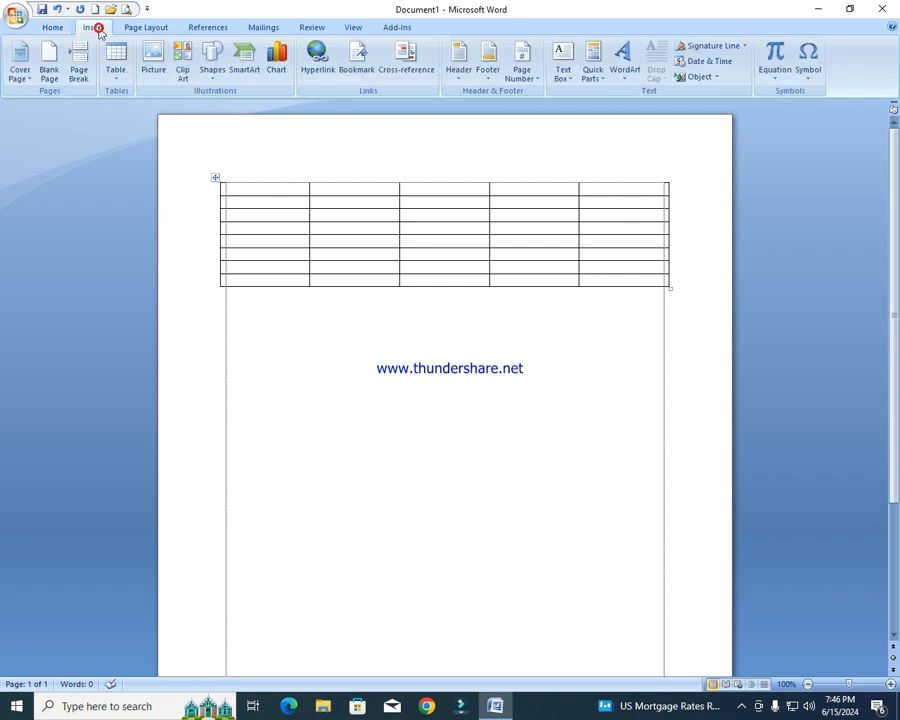
click(118, 70)
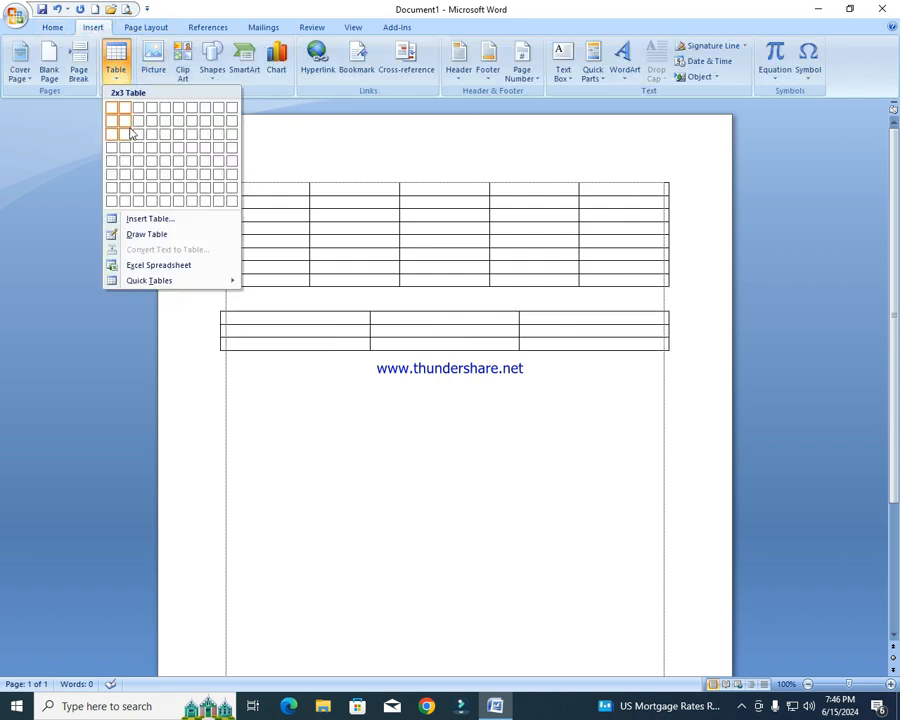
click(138, 121)
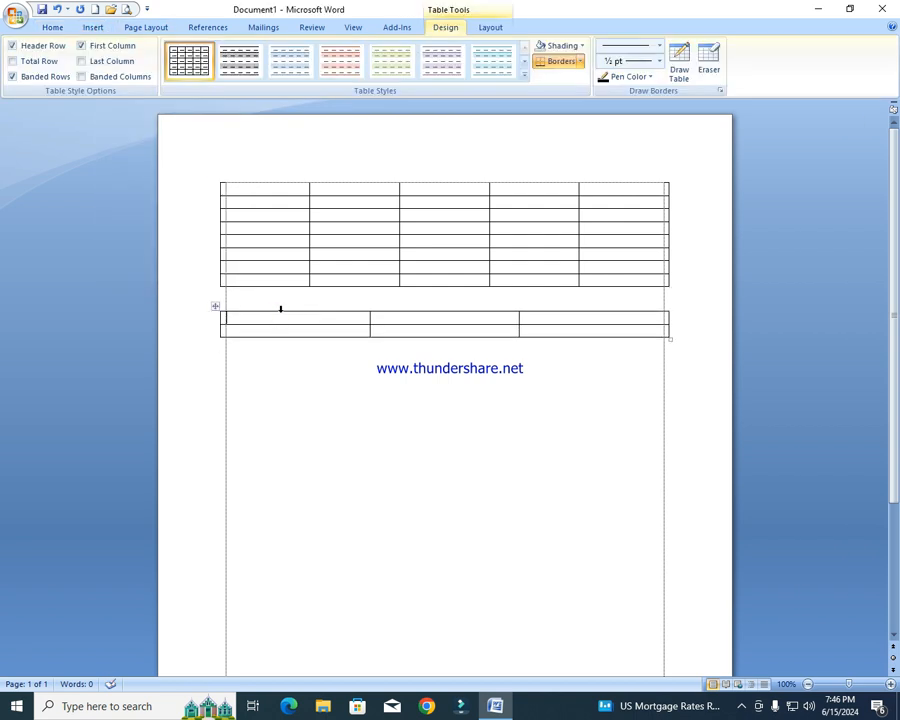
Fill the second table's cells with a, b, c in the first row and d, e, f in the second
text(a)
click(442, 320)
text(b)
click(606, 321)
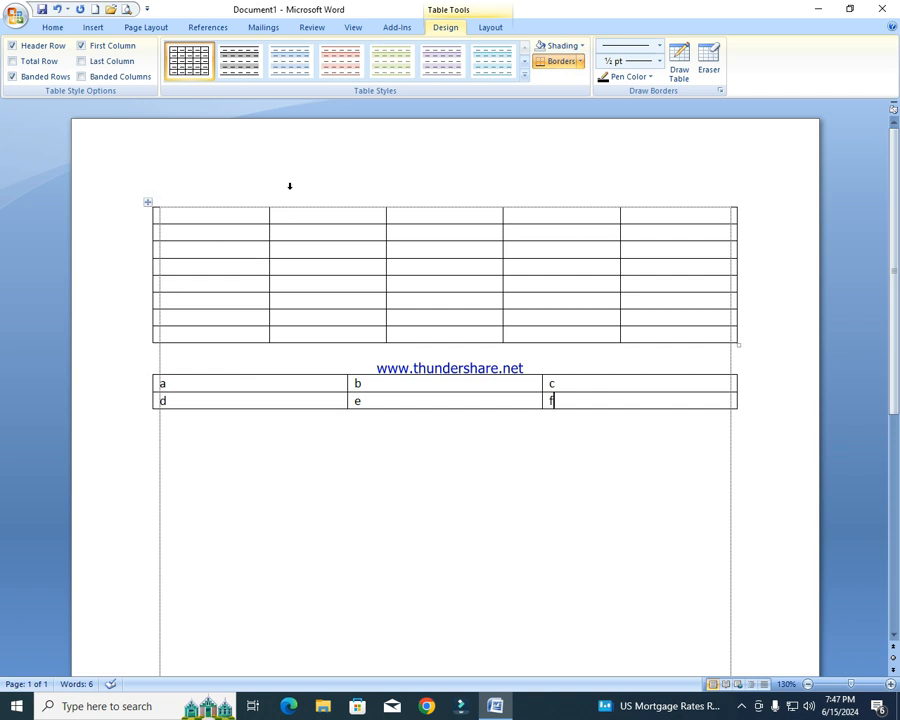
Insert an empty row above the d, e, f row in the second table
click(496, 27)
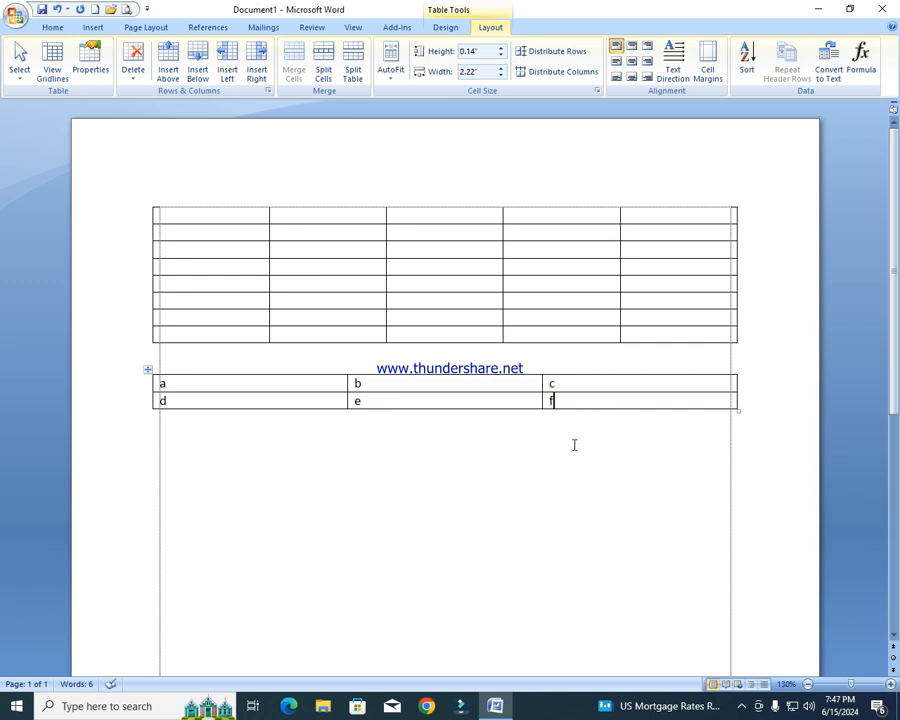
click(406, 400)
click(594, 400)
click(392, 398)
click(168, 60)
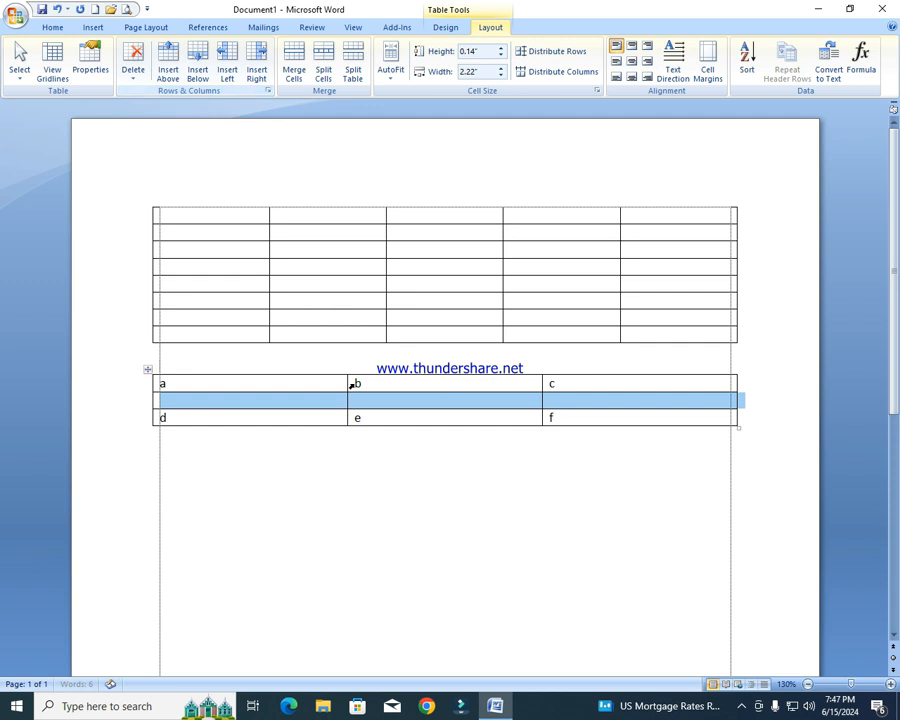
Insert an empty row below the d, e, f row in the second table
click(396, 419)
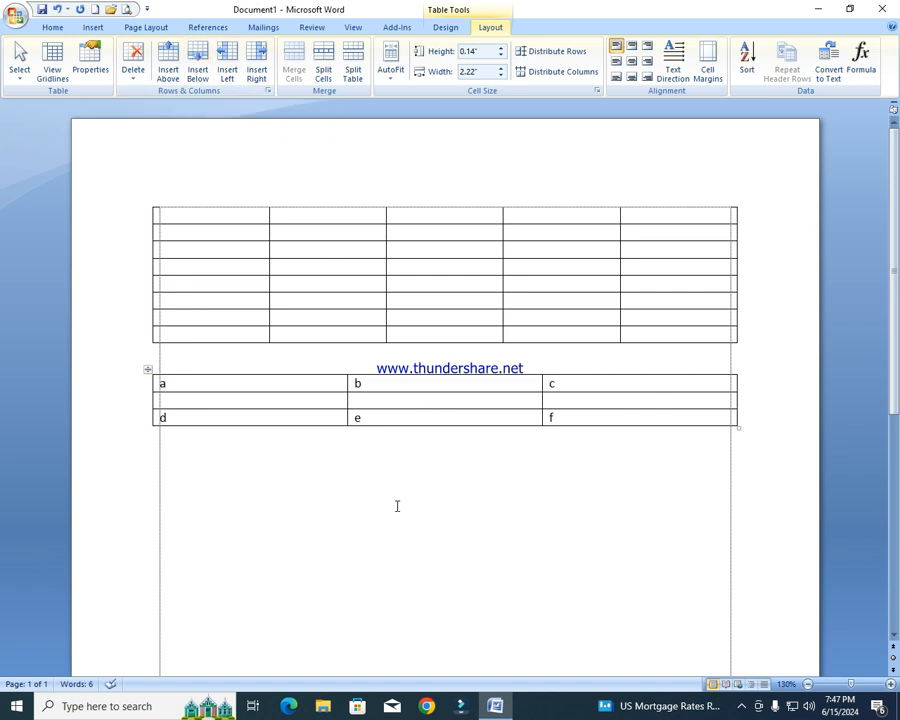
click(196, 62)
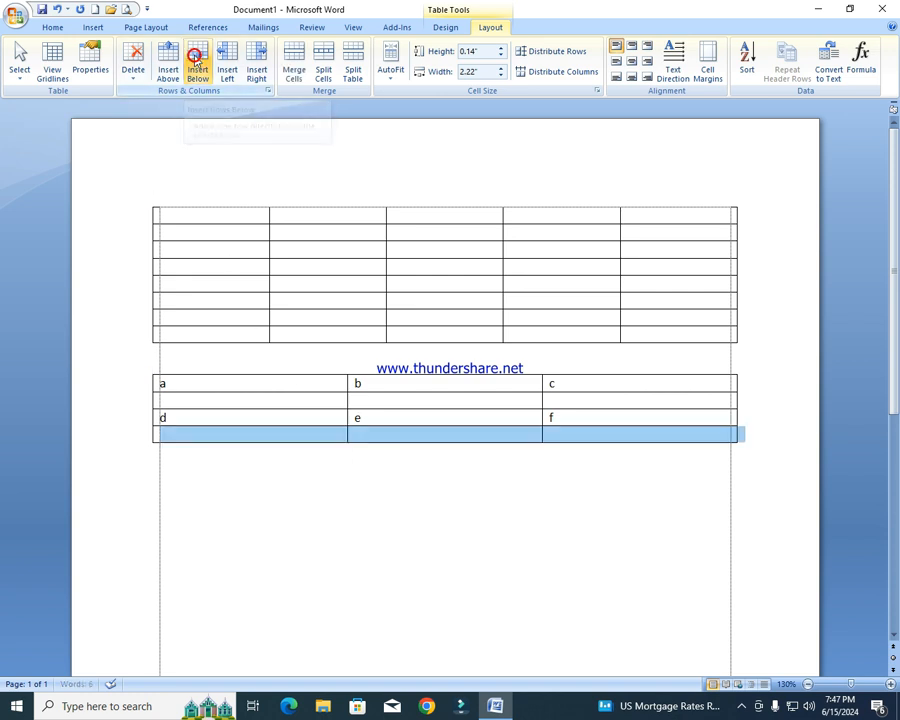
click(449, 437)
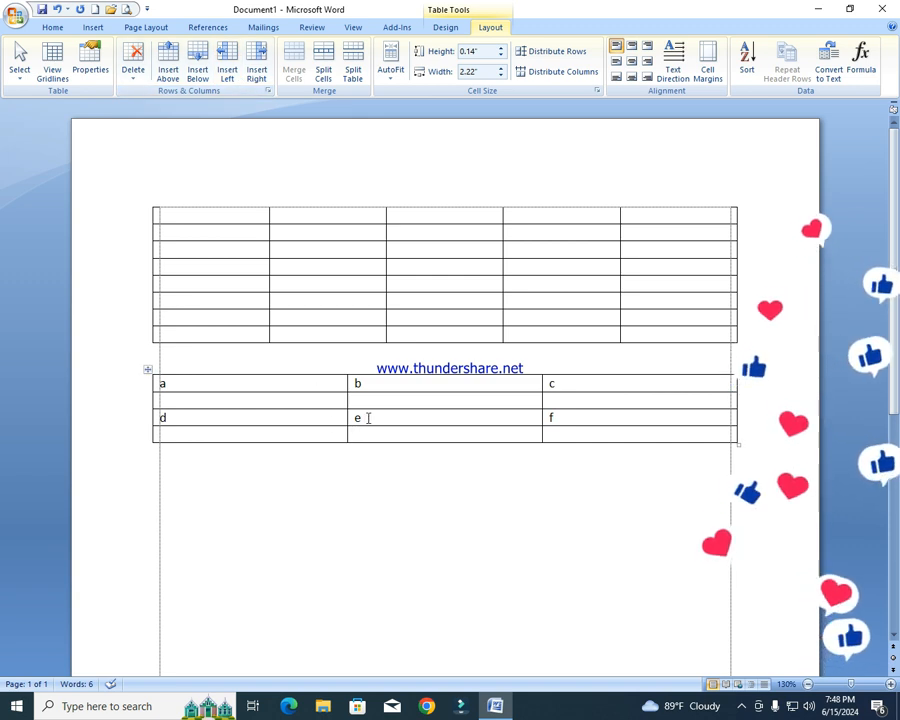
Insert one empty column before and one after the column containing b and e
click(336, 381)
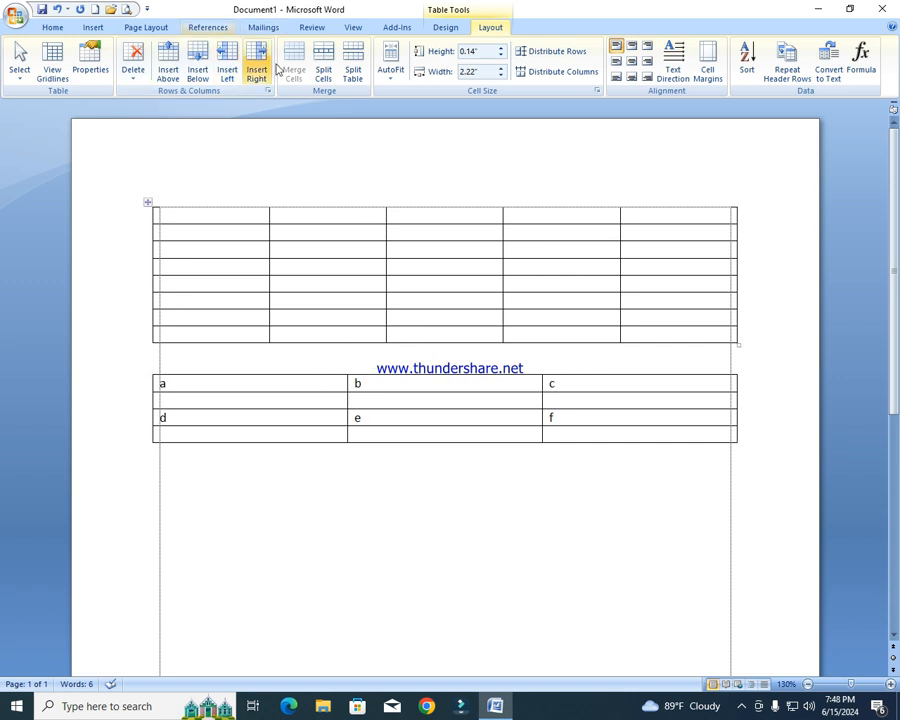
click(230, 66)
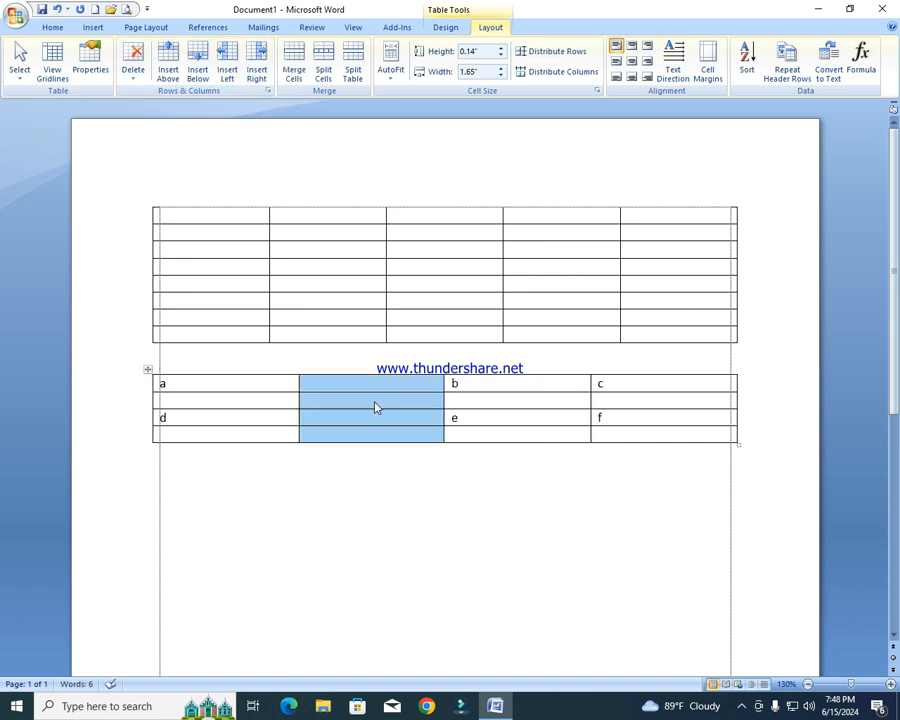
click(524, 392)
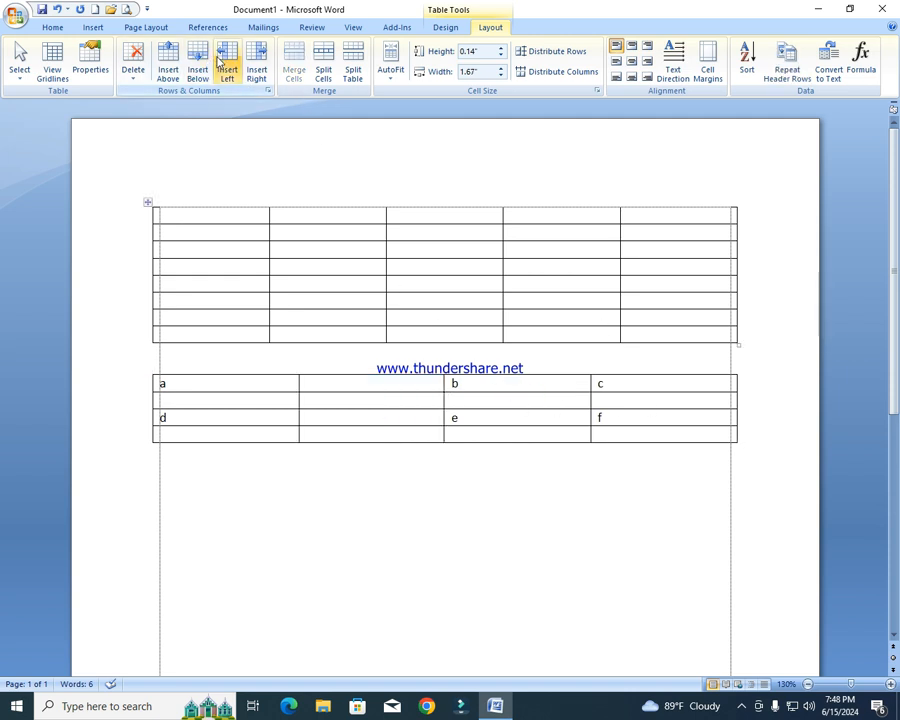
click(256, 64)
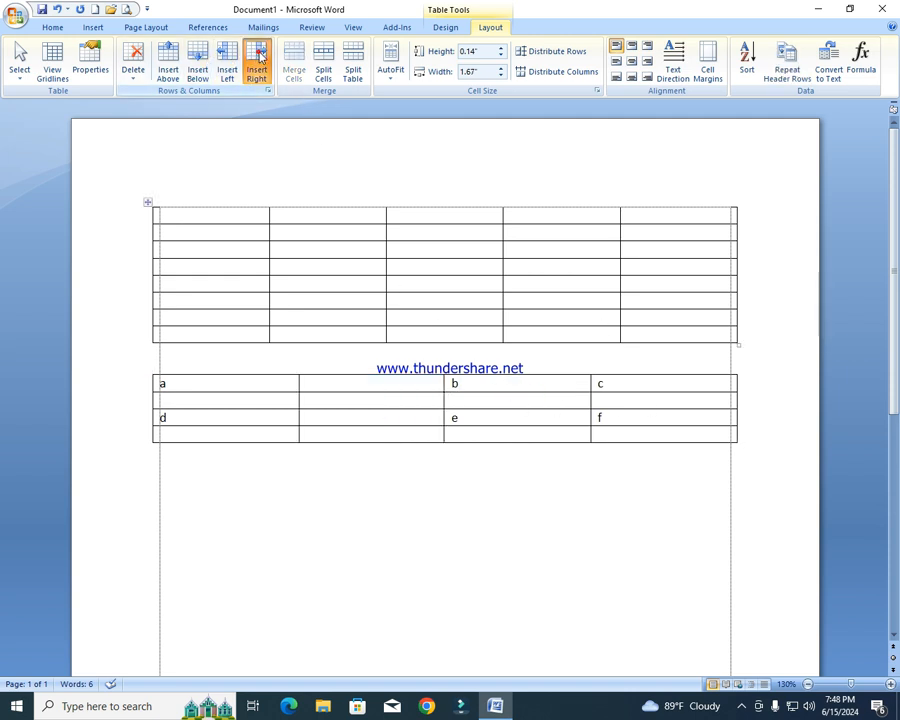
click(470, 419)
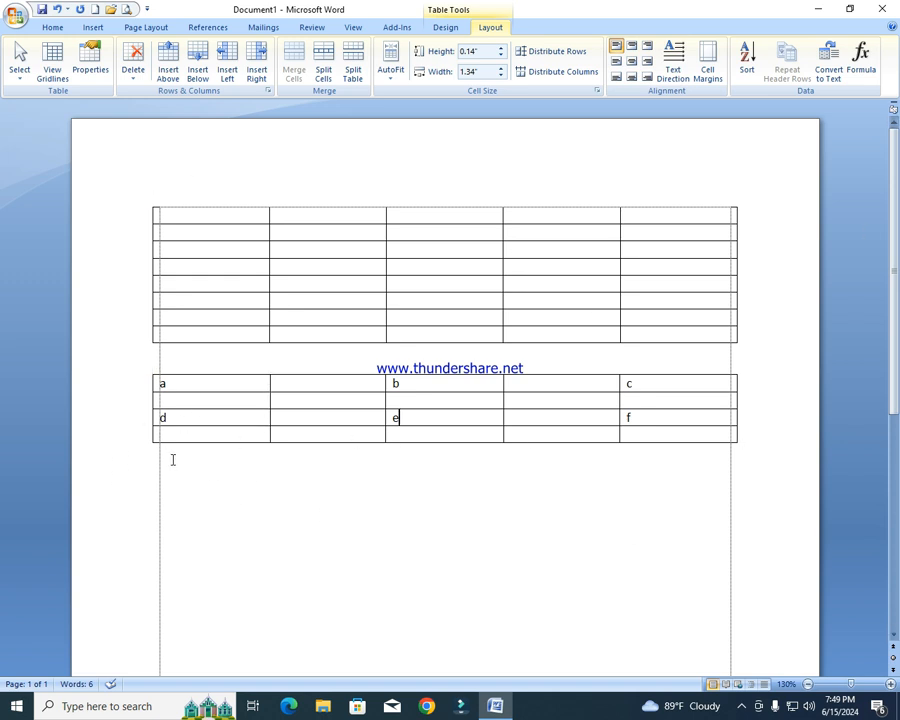
Delete the empty last row of the second table
click(110, 436)
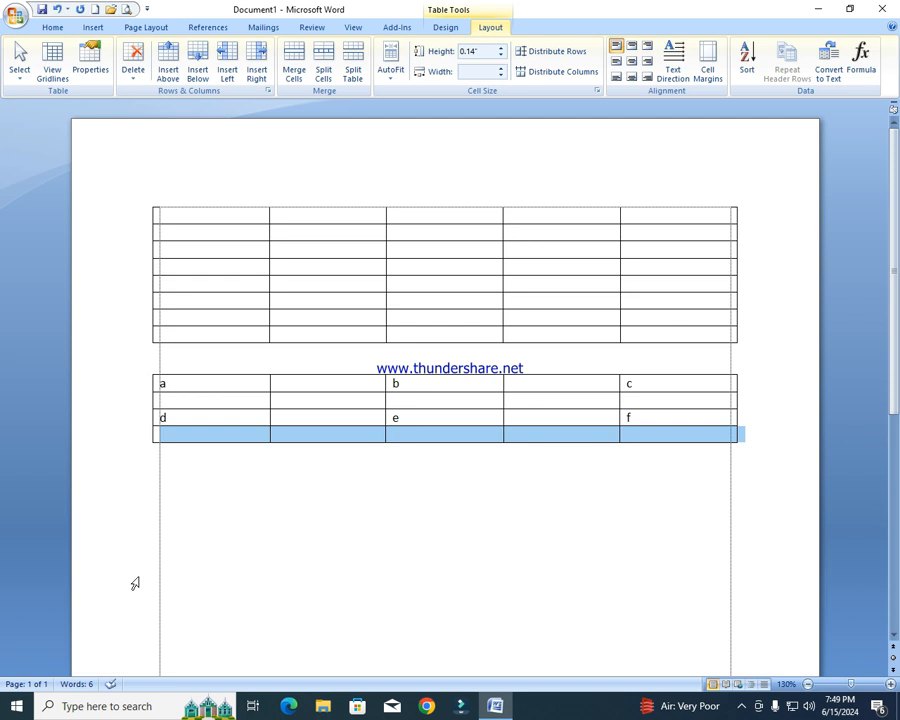
click(134, 60)
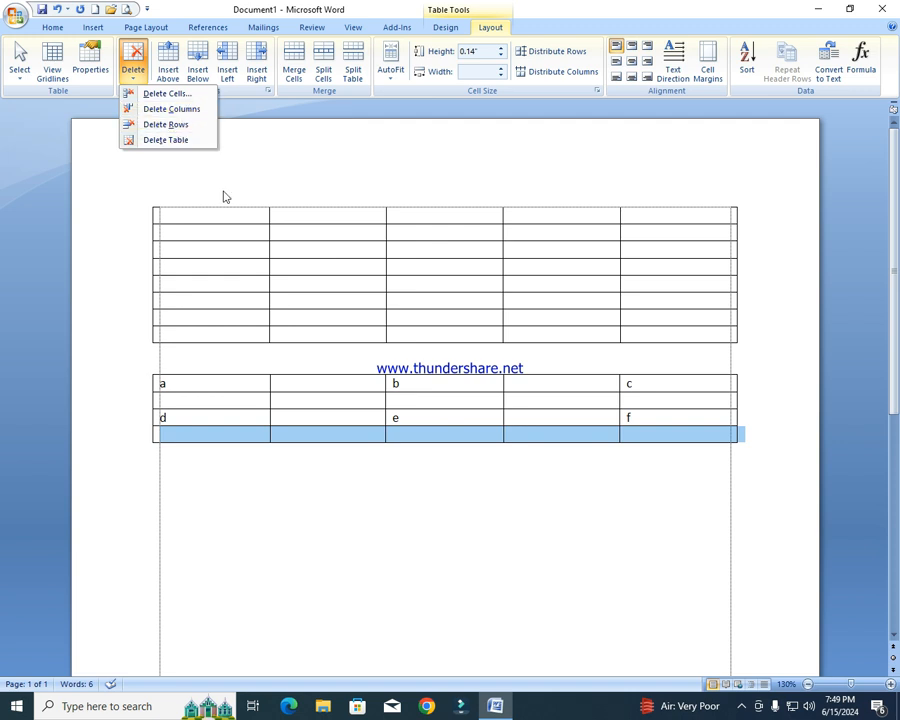
click(174, 126)
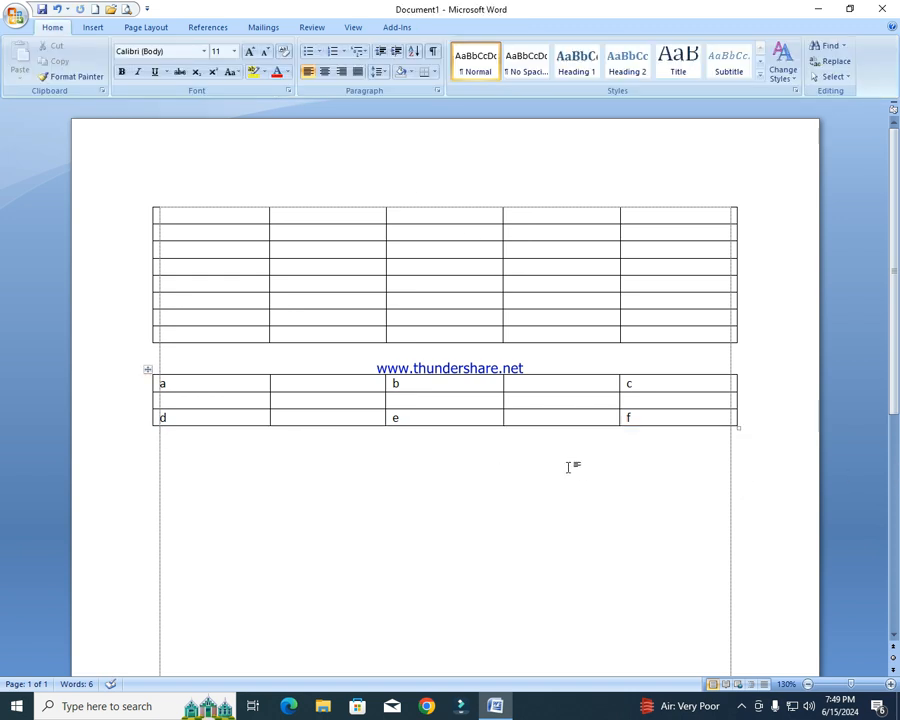
Delete the empty column between the b and c columns of the second table
drag(560, 386, 562, 420)
click(133, 78)
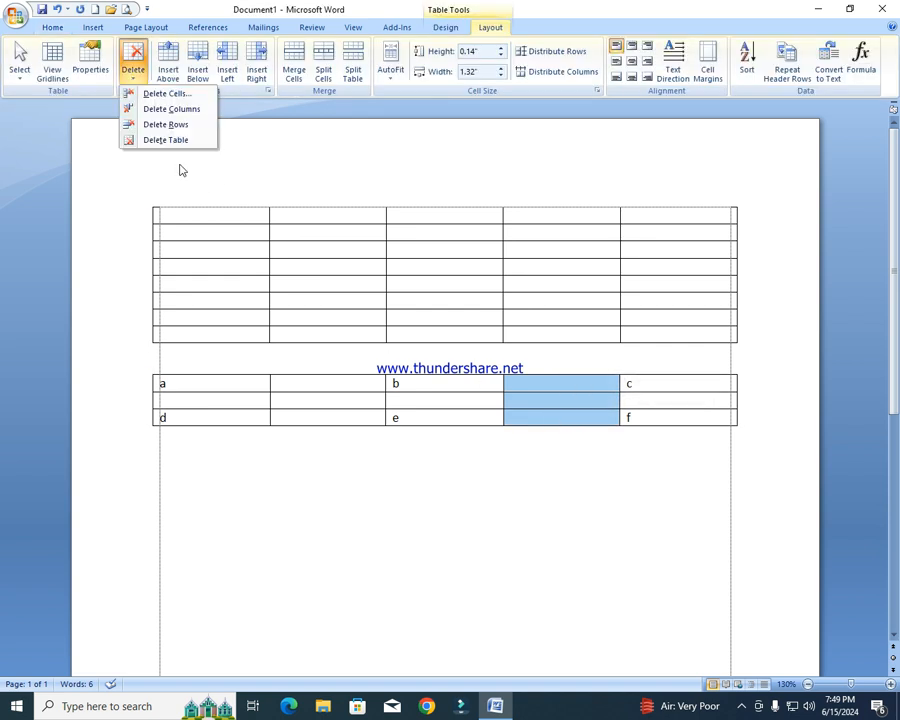
click(176, 108)
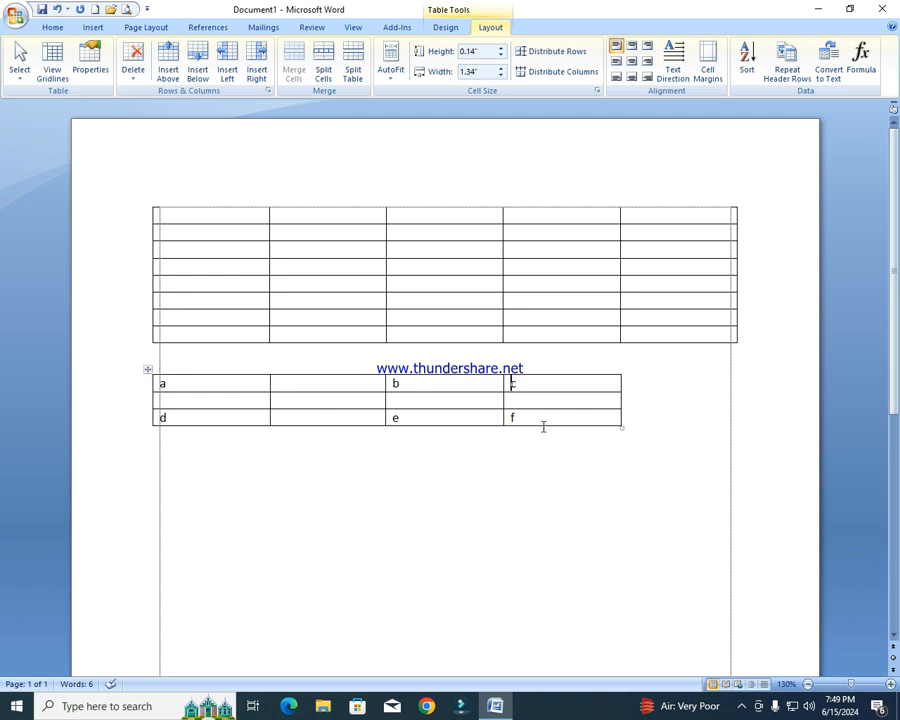
Delete the cell containing f, using the Shift cells left option
click(503, 417)
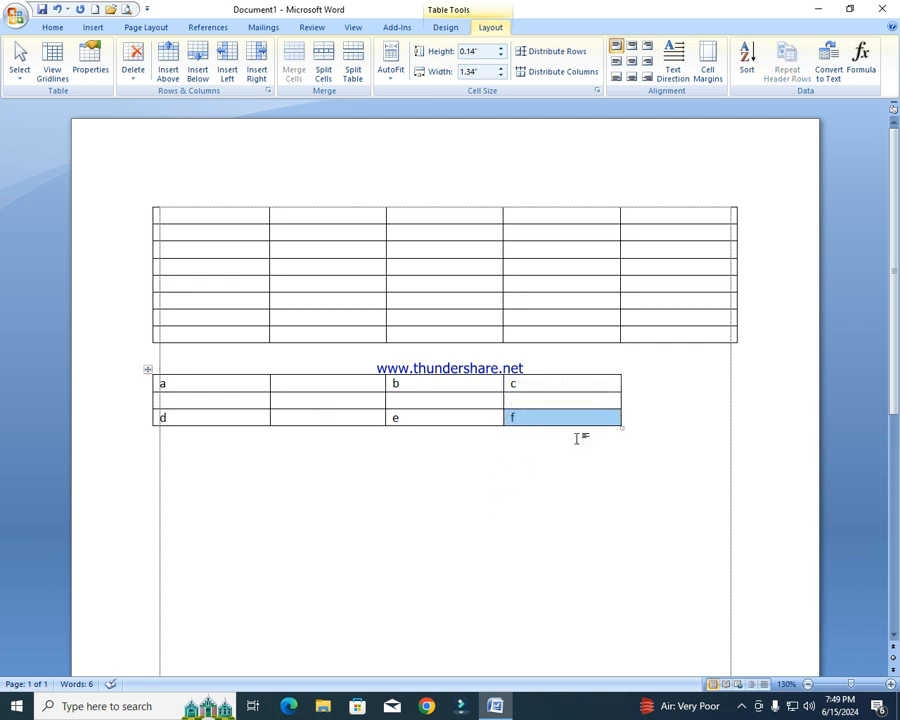
click(134, 72)
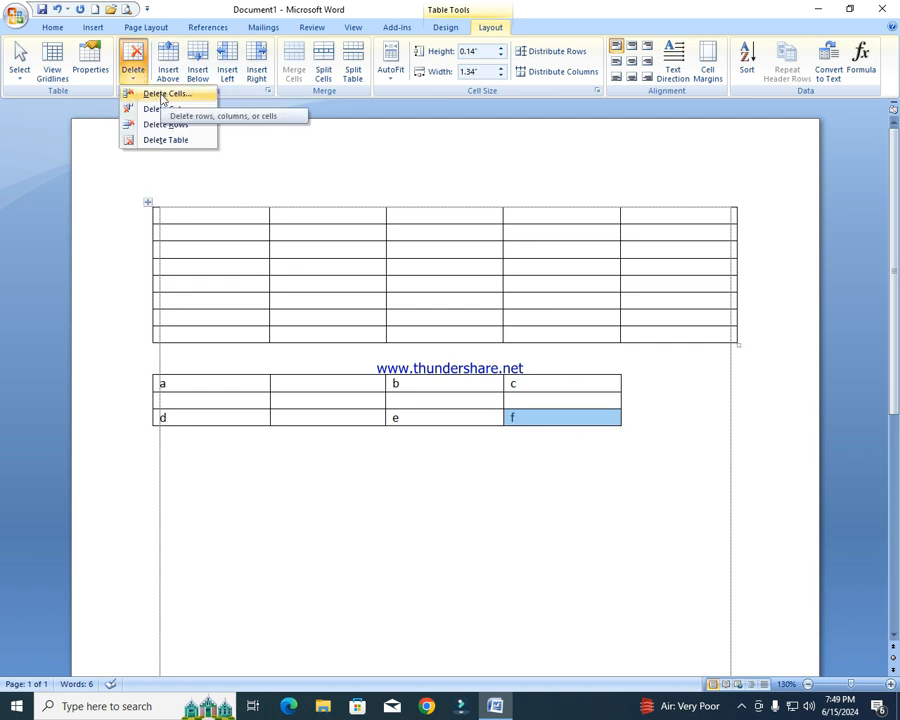
click(161, 95)
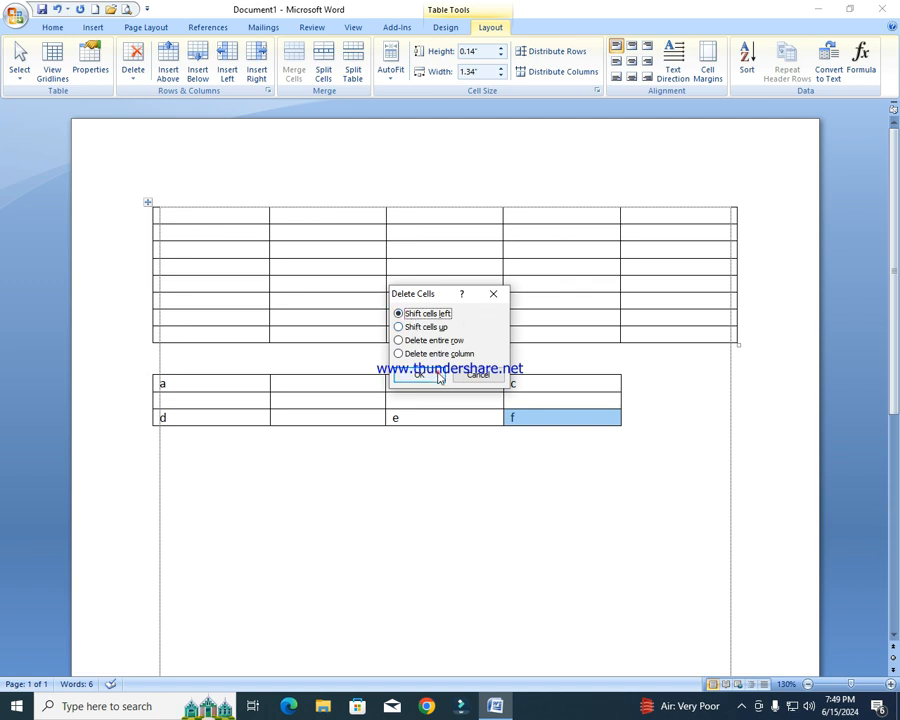
click(438, 377)
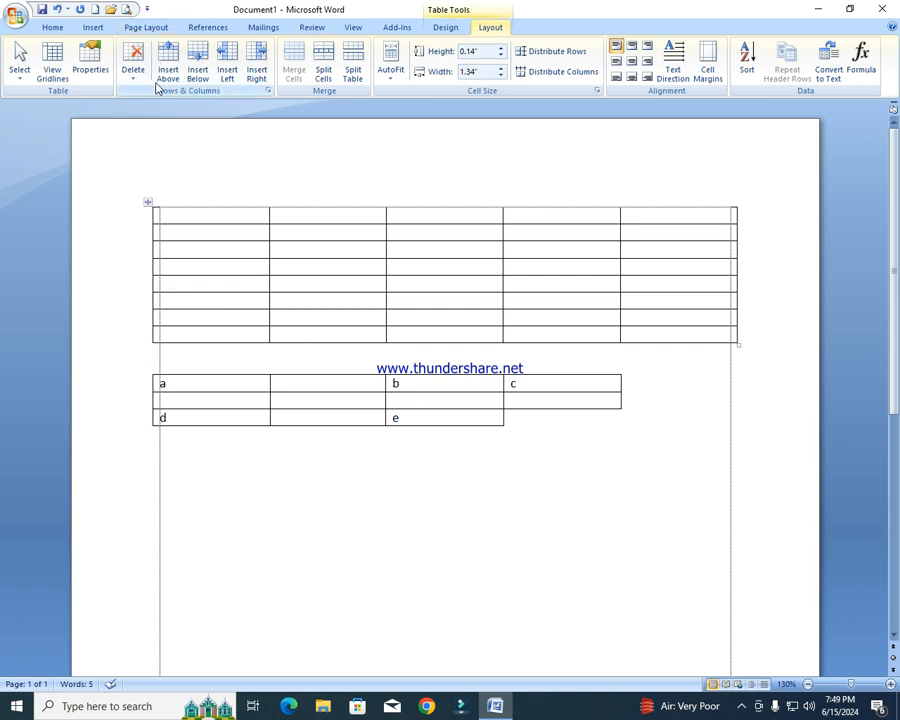
Select the whole second table and delete it
click(146, 368)
click(133, 62)
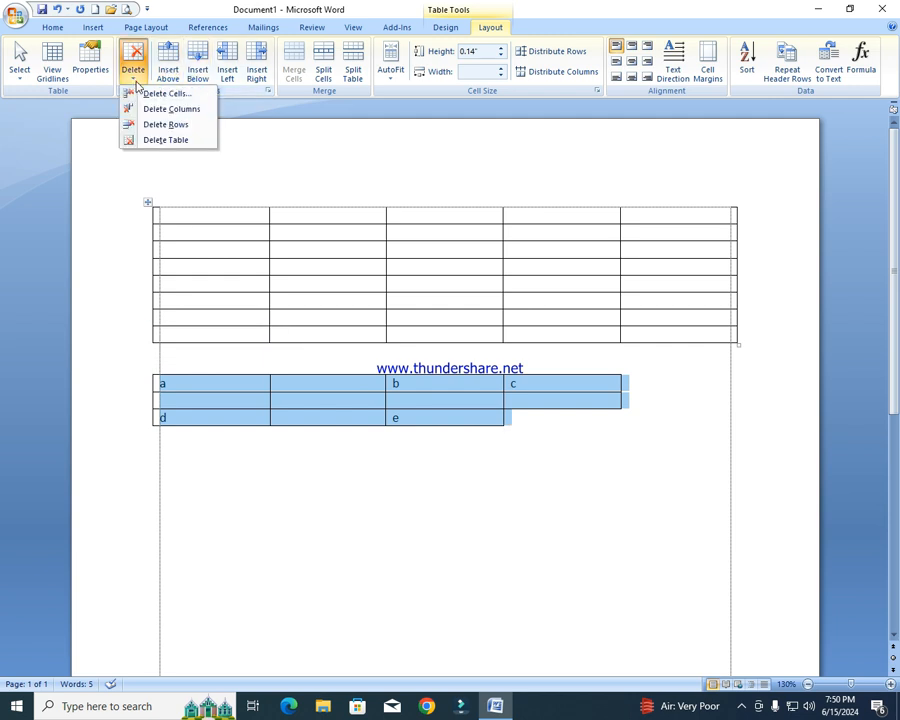
click(166, 140)
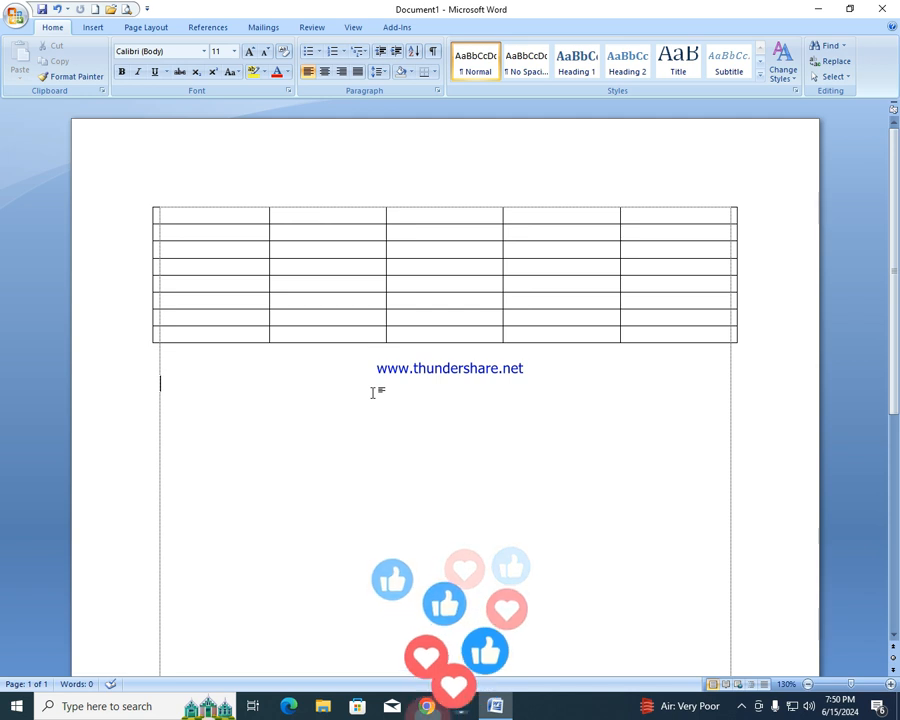
Undo the deletion of the second table and the deletion of the f cell
key(ctrl+z)
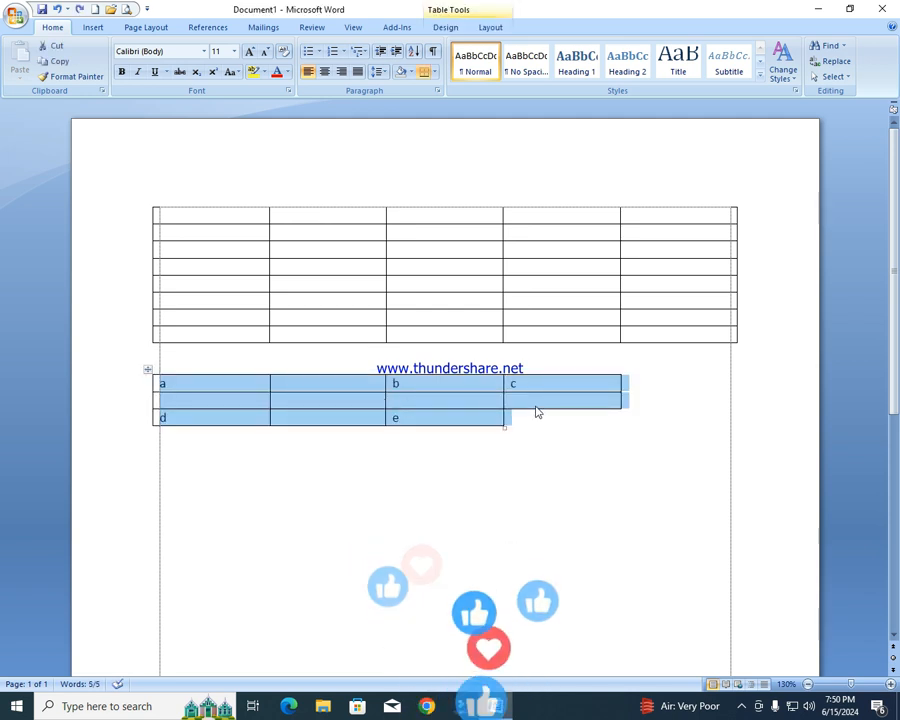
key(ctrl+z)
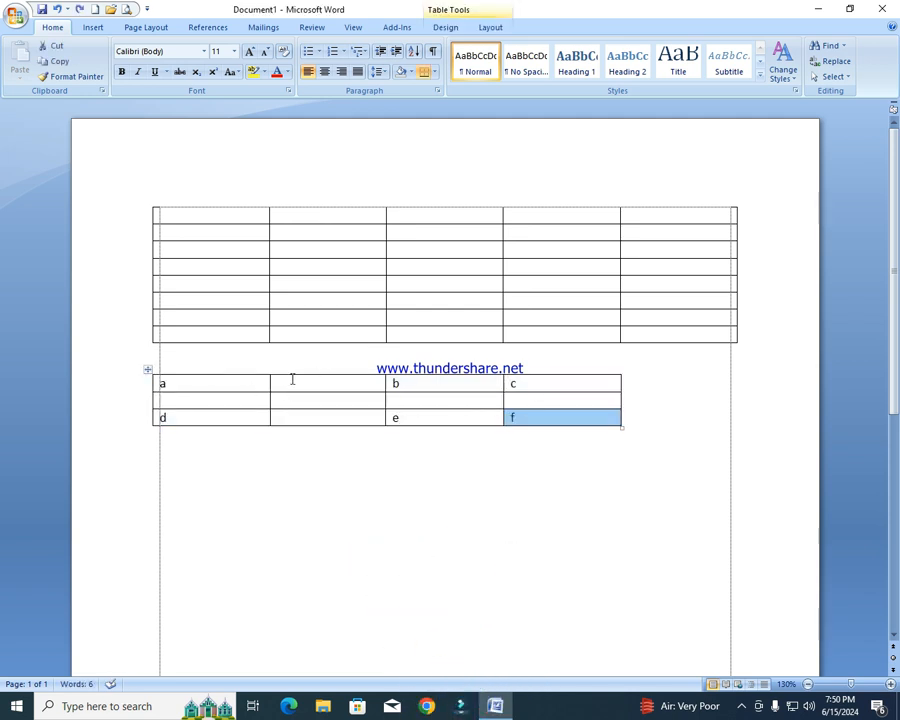
click(292, 379)
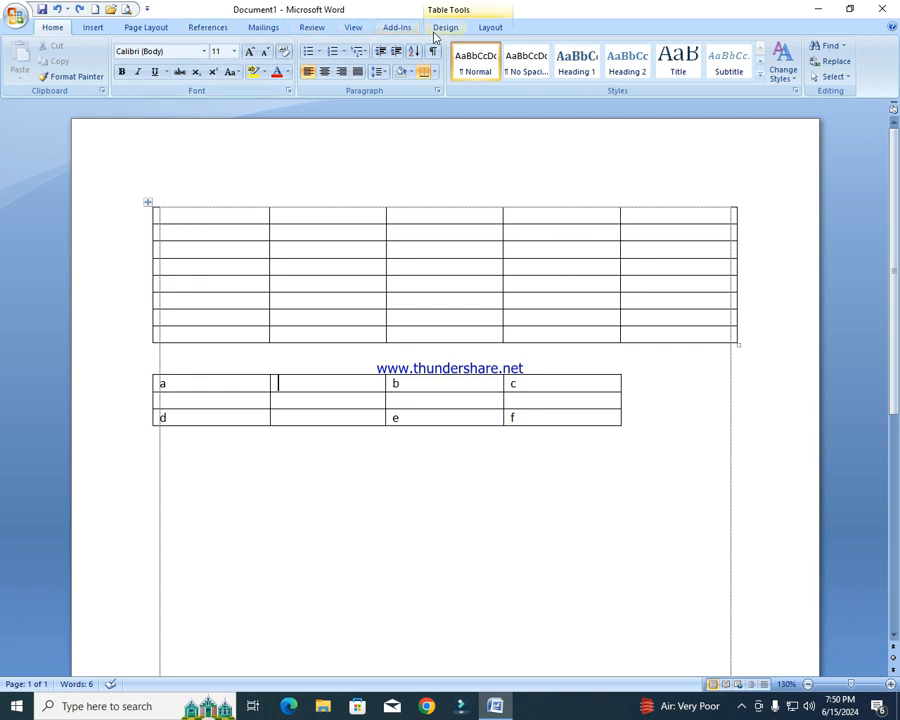
click(486, 29)
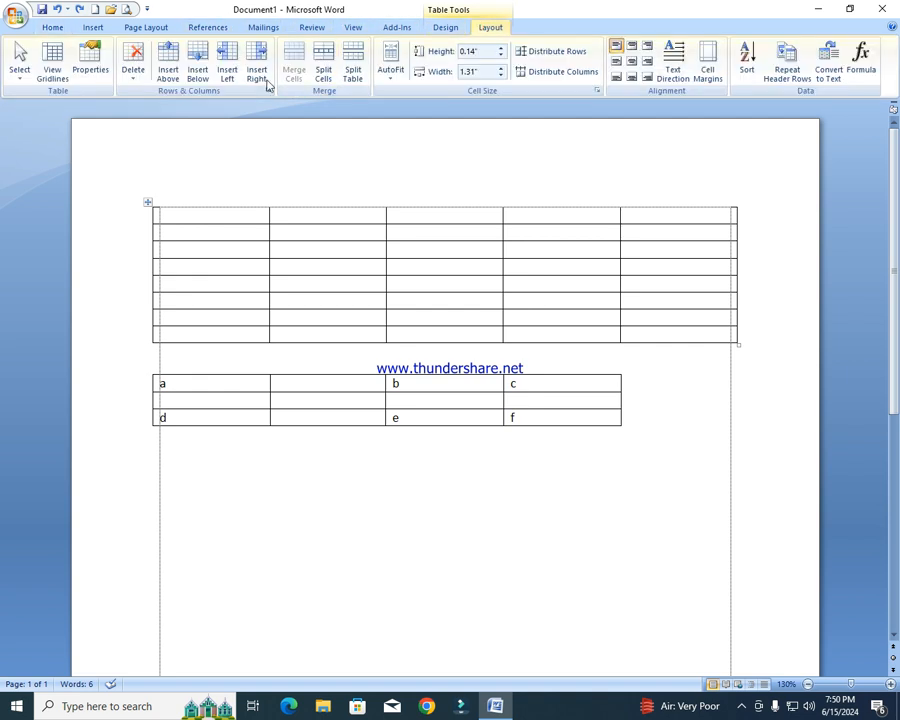
click(124, 78)
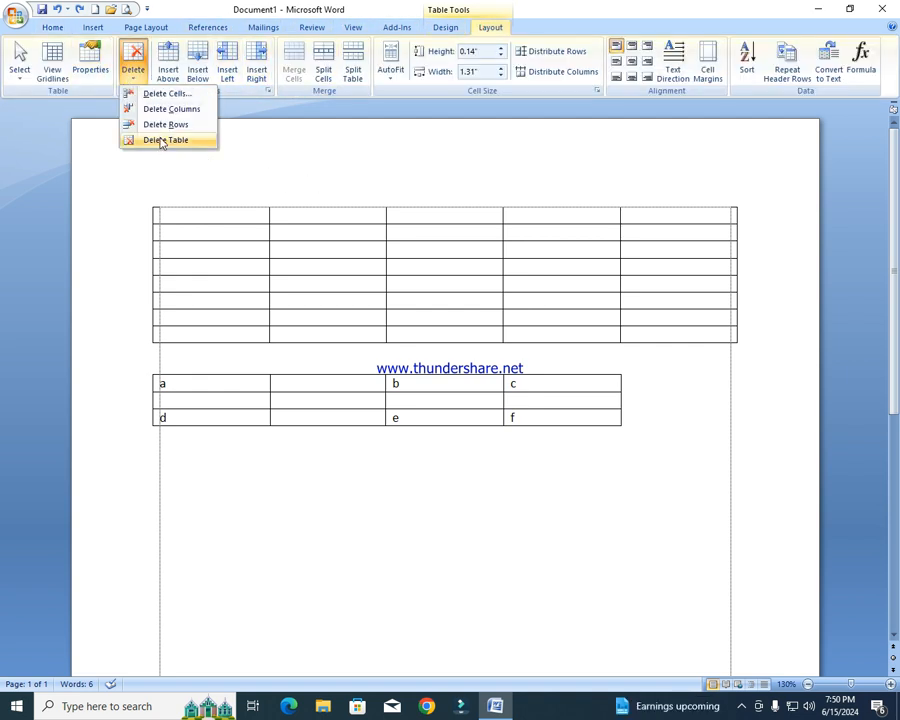
click(233, 378)
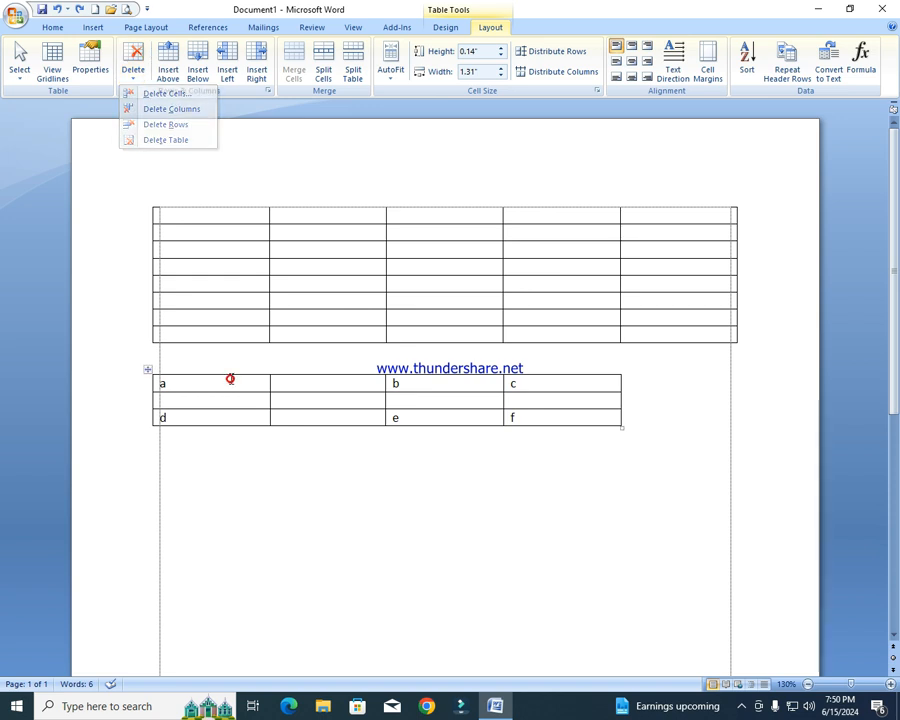
Select the whole second table, delete it with its contents, and undo the deletion
click(150, 374)
click(131, 72)
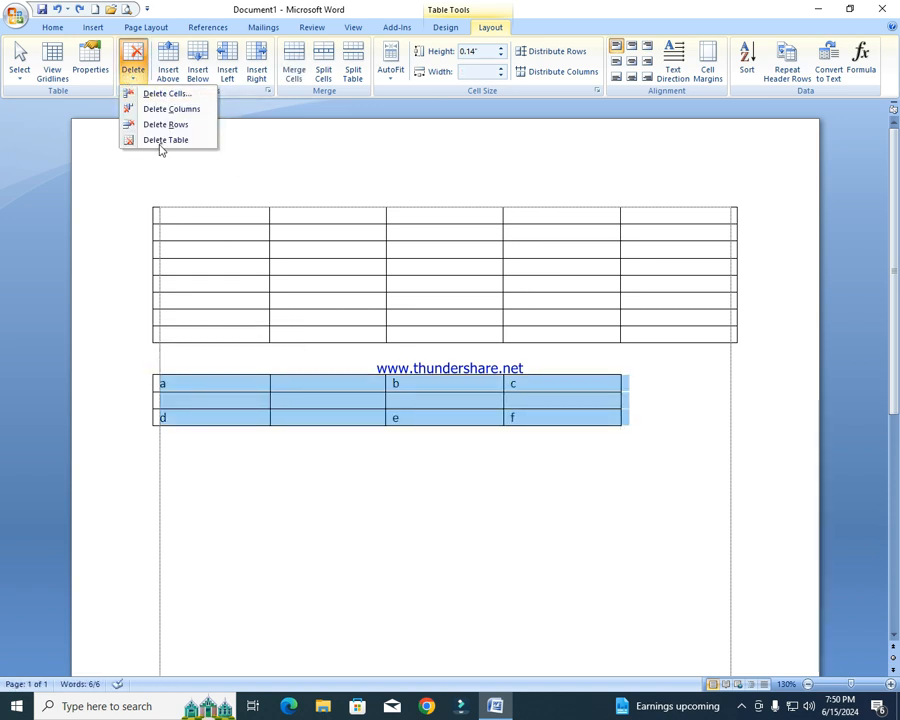
click(342, 399)
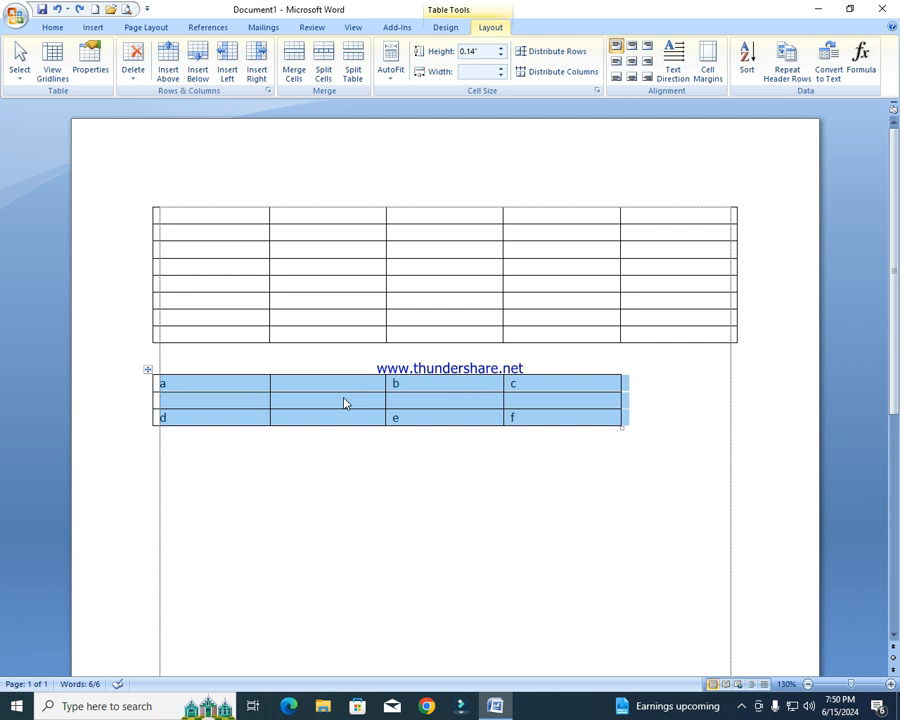
key(BackSpace)
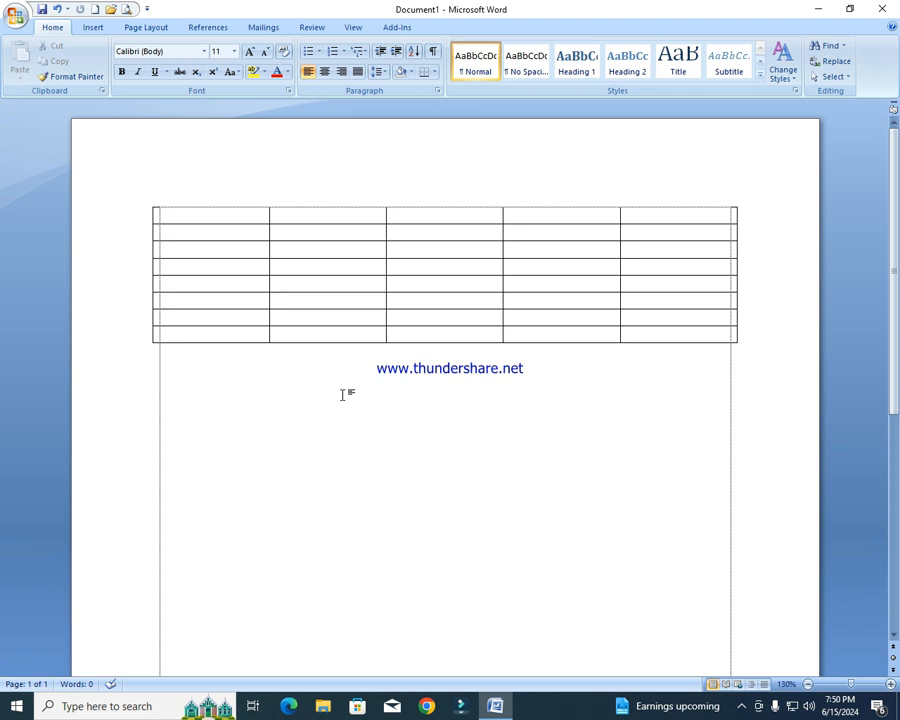
key(ctrl+z)
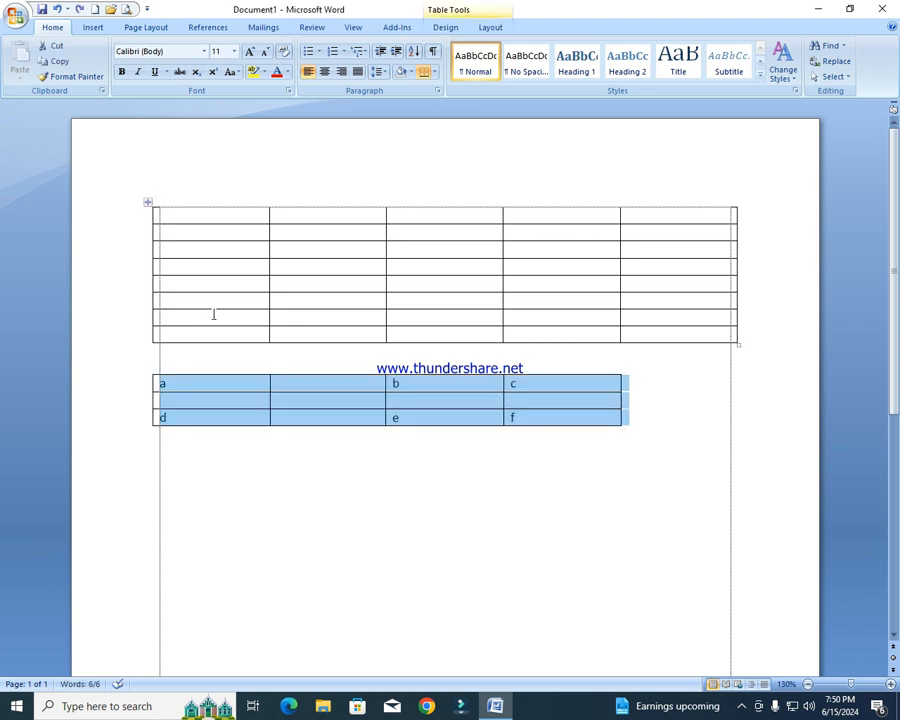
Merge the a cell of the second table with the empty cell beside it
click(294, 385)
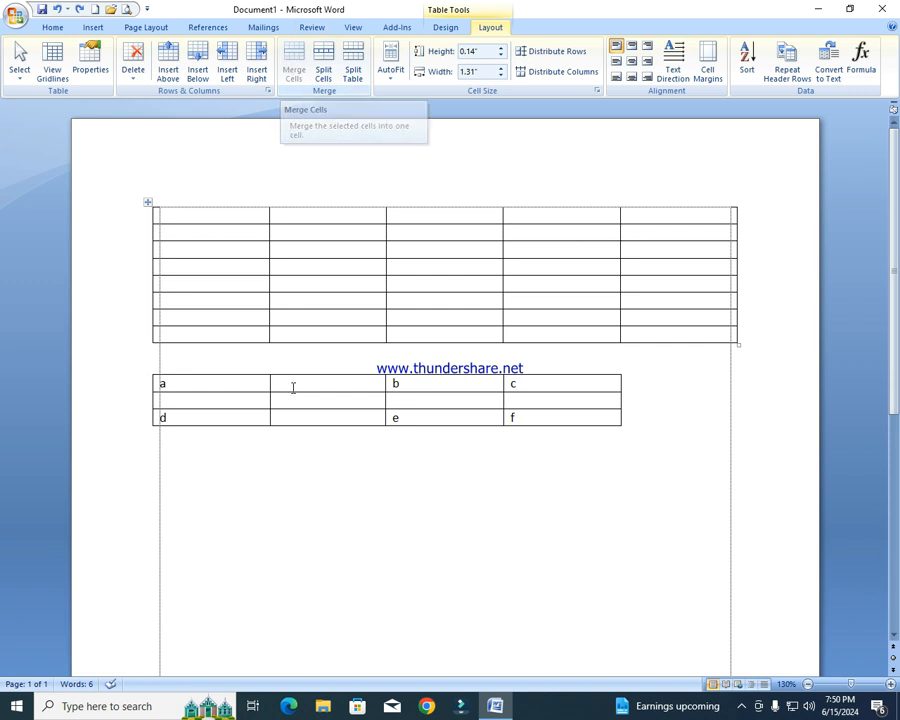
click(196, 386)
drag(196, 386, 305, 387)
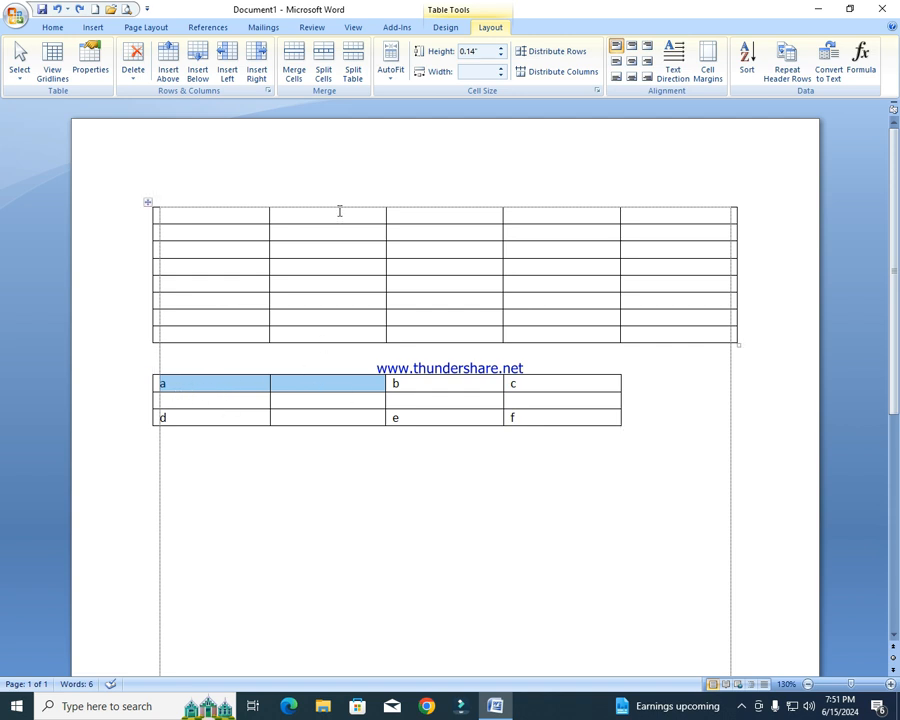
click(300, 60)
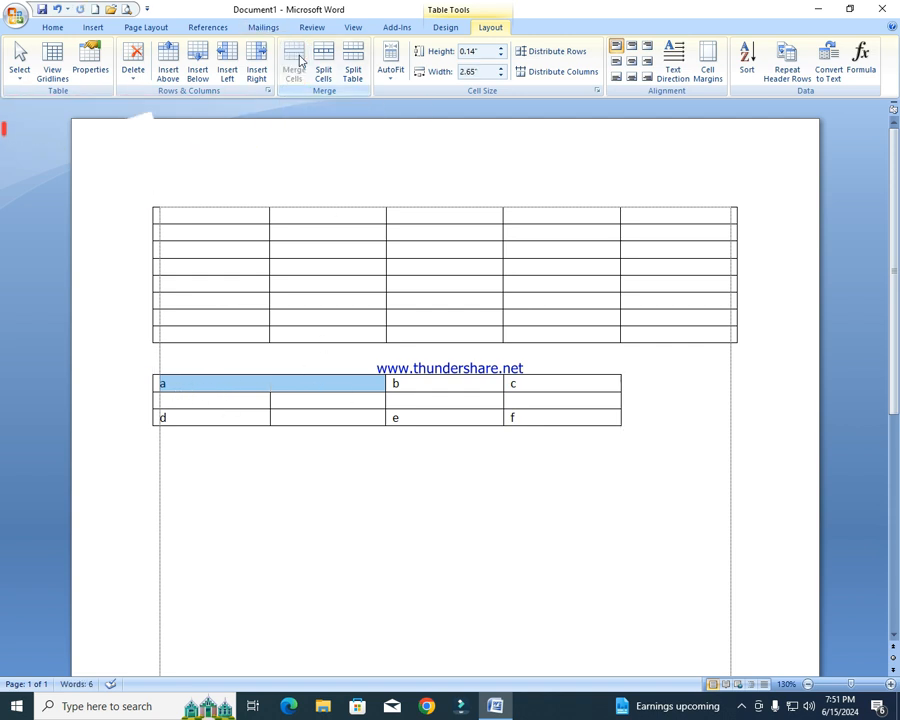
click(310, 416)
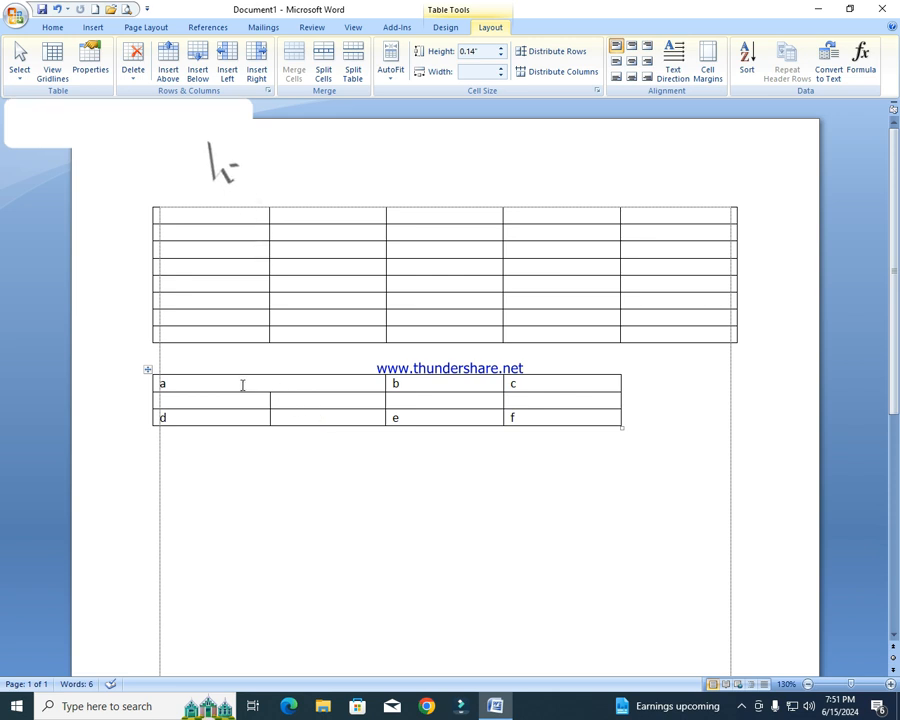
Merge the first two cells in the empty second row of the second table
click(287, 385)
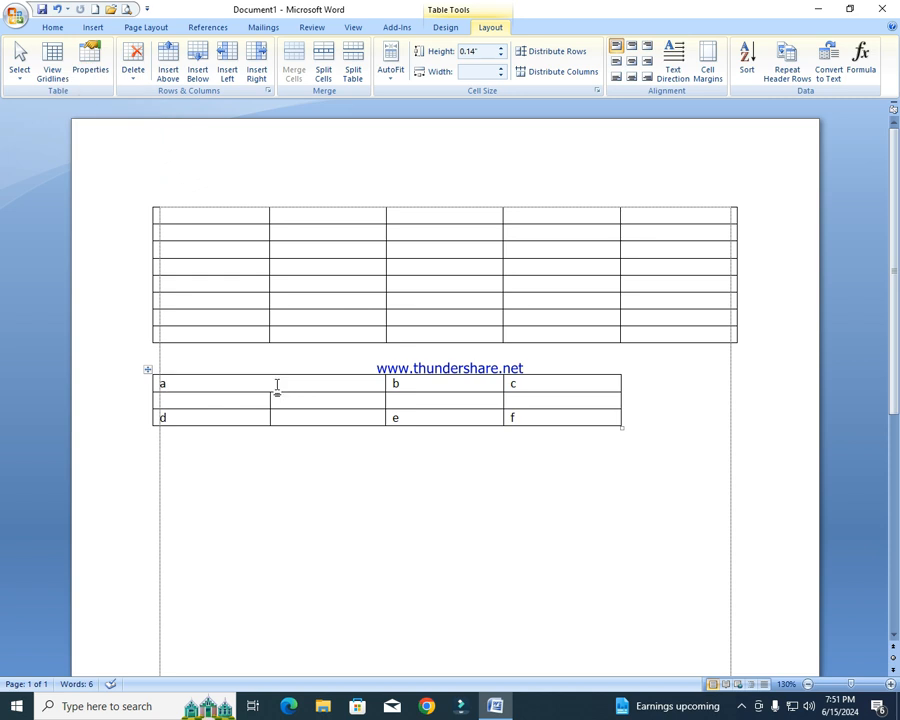
drag(302, 386, 320, 410)
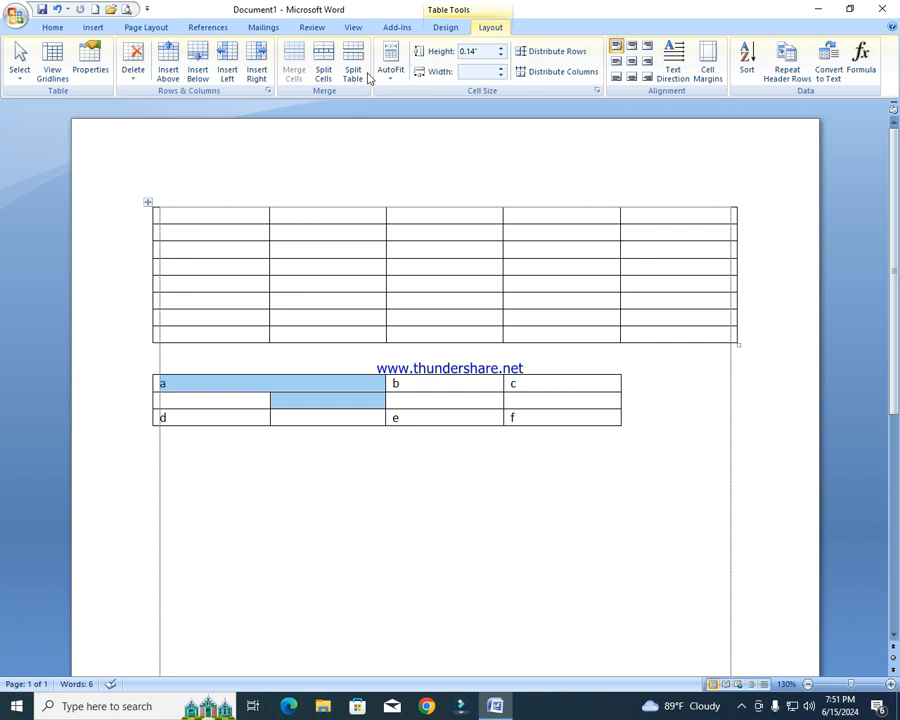
drag(255, 401, 315, 405)
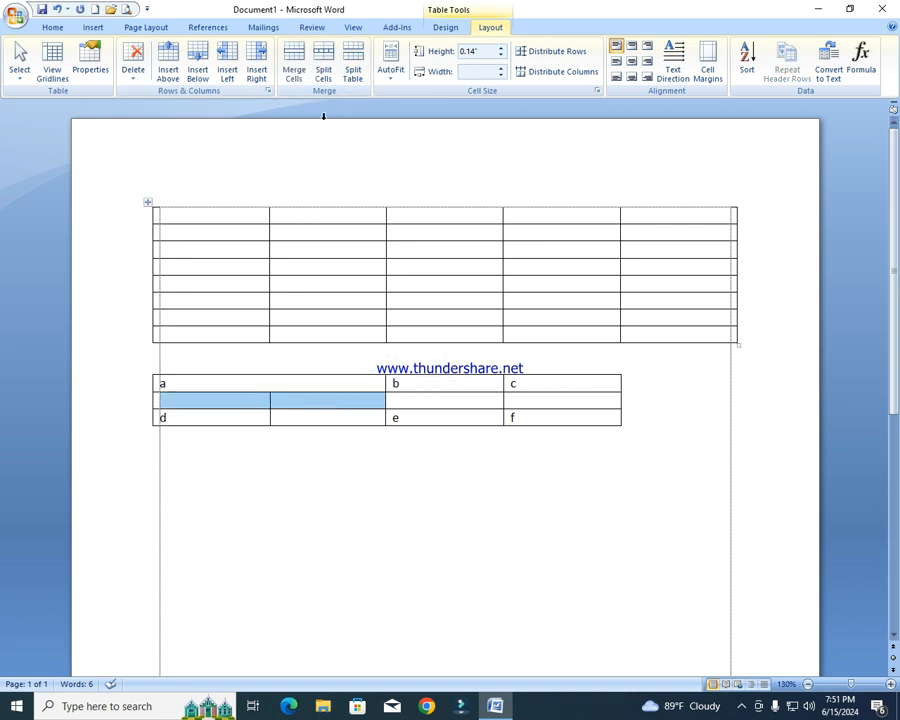
click(289, 63)
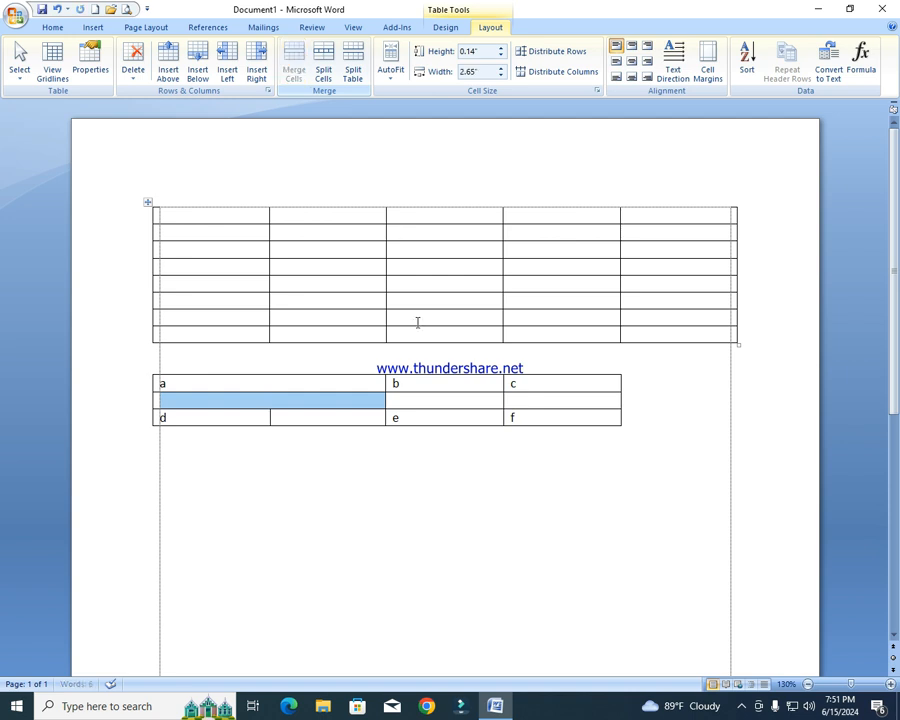
click(328, 414)
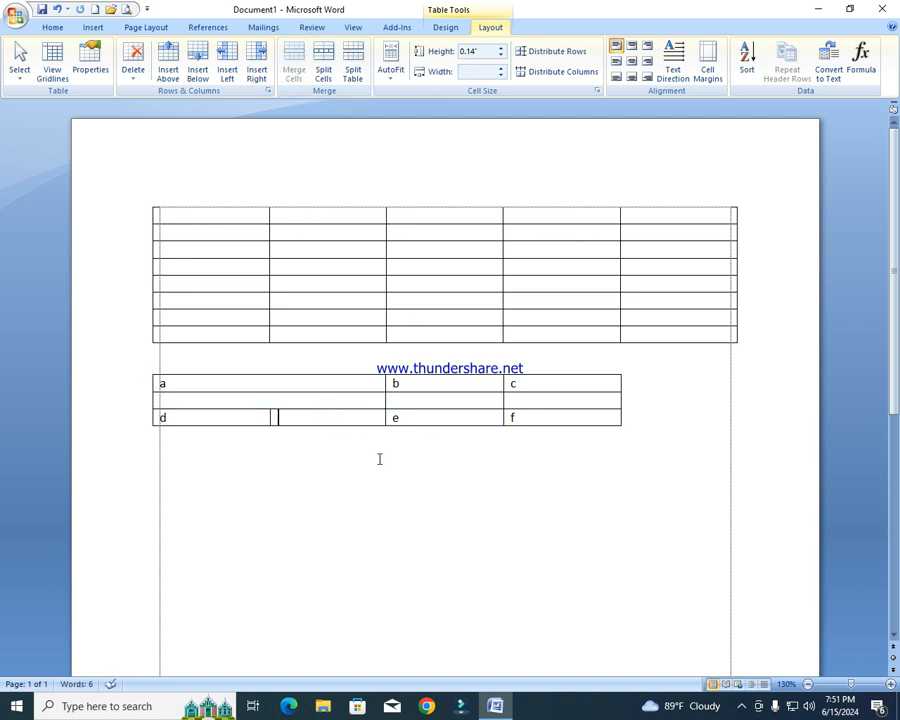
Split the merged a cell back into 2 columns and 1 row
click(266, 383)
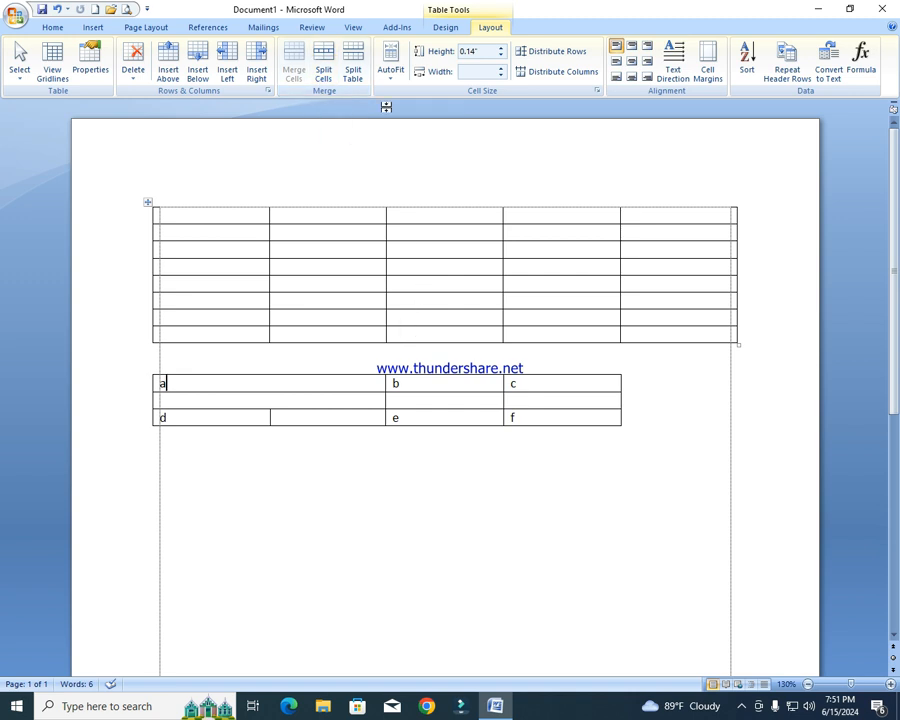
click(334, 58)
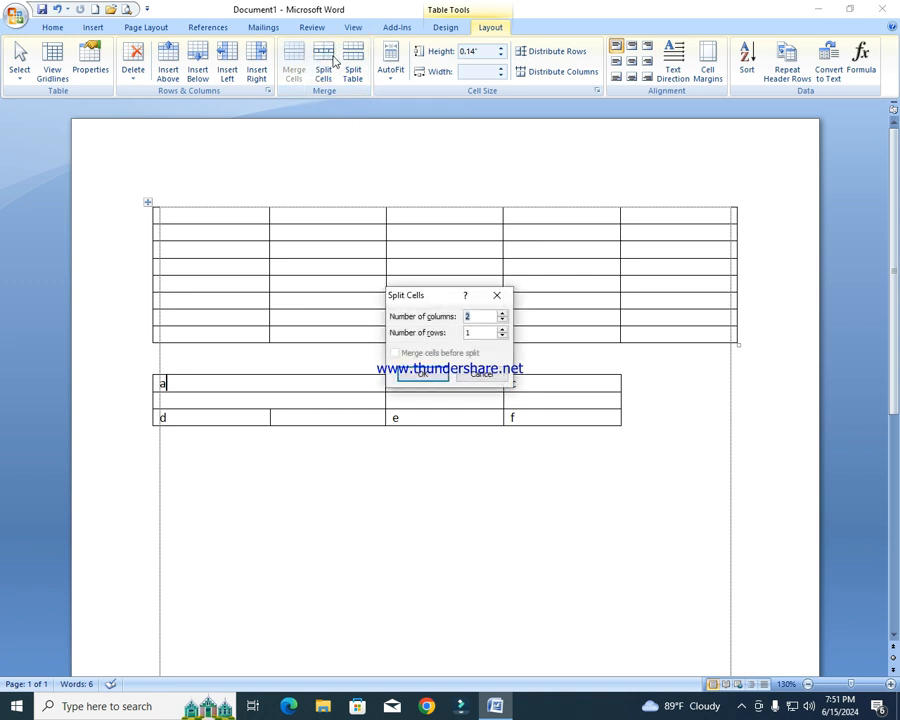
drag(437, 301, 439, 145)
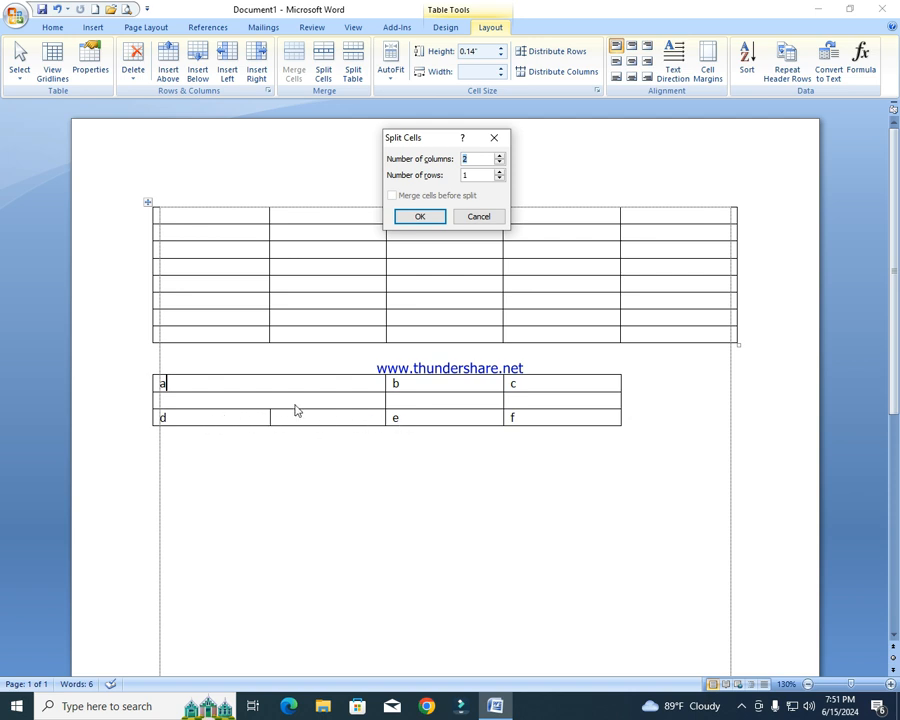
click(404, 216)
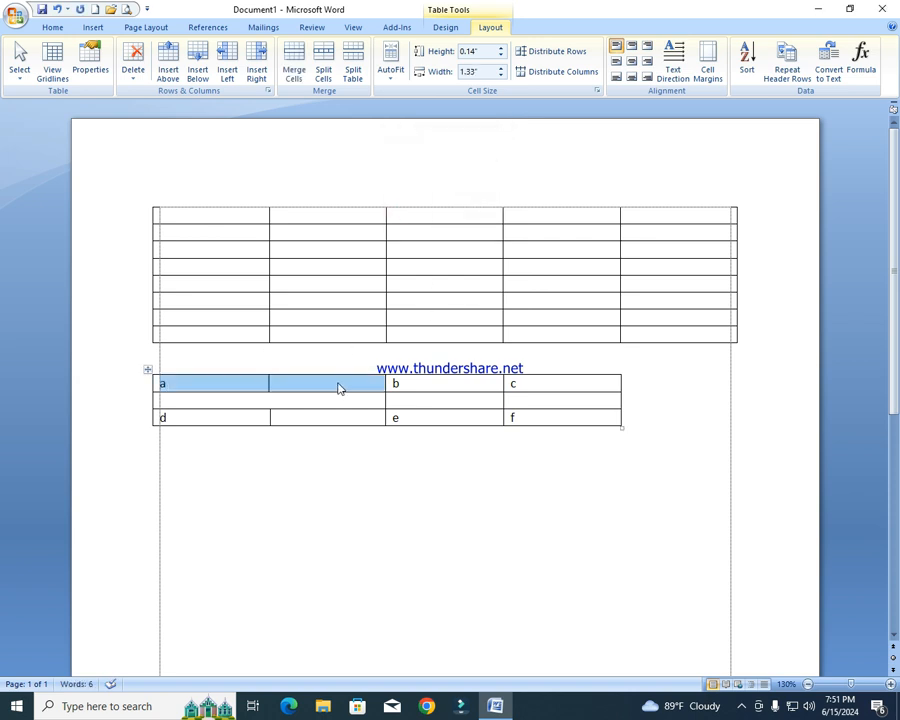
Split the merged cell in the second row of the second table into 2 columns
click(295, 403)
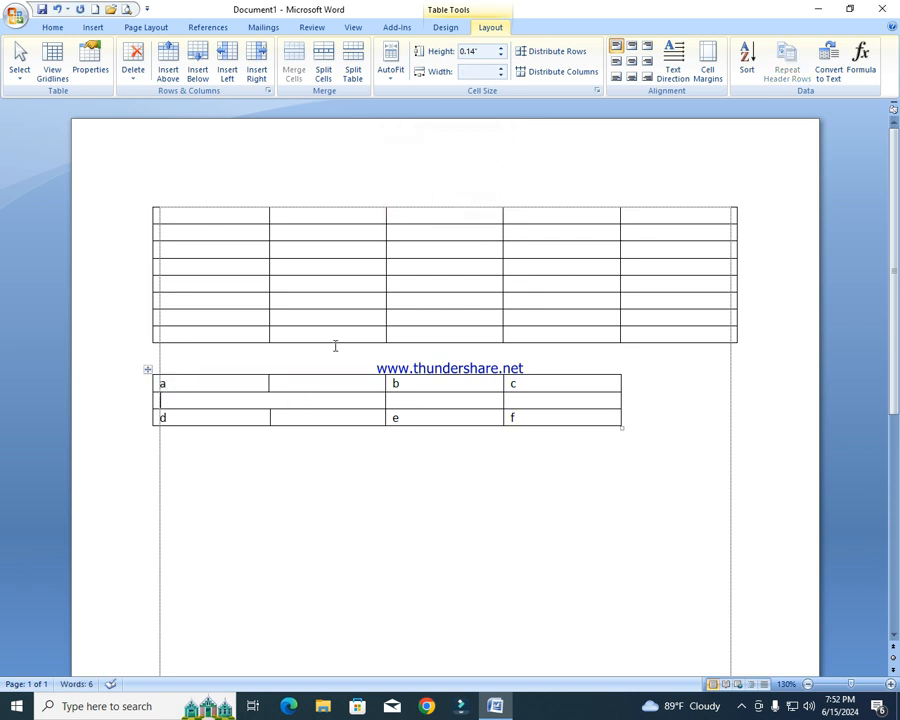
click(322, 66)
click(421, 216)
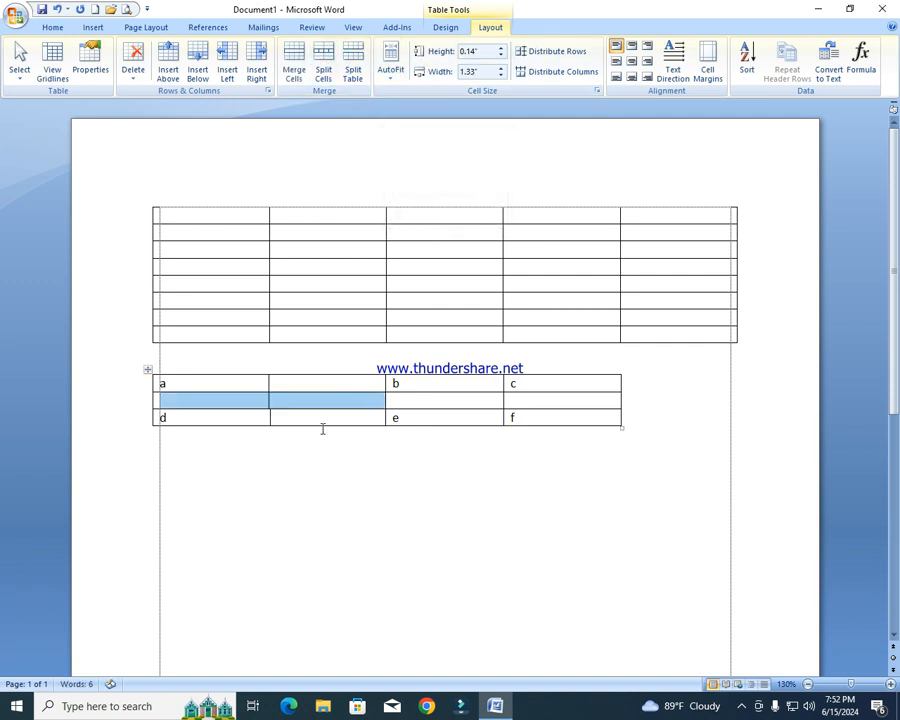
Align the border right of the d cell with the column borders in the rows above
click(297, 413)
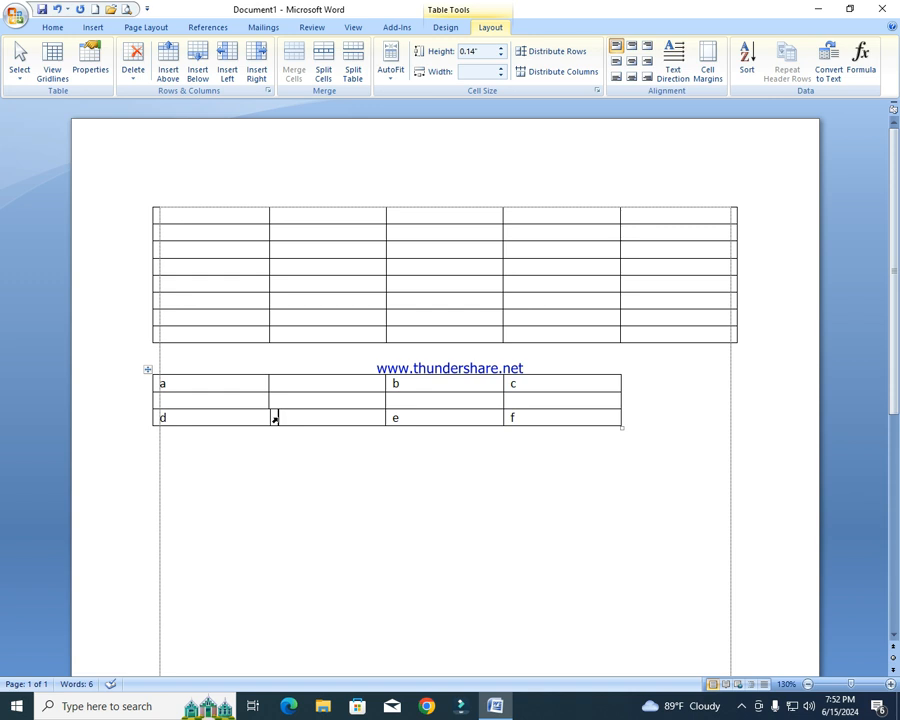
drag(271, 416, 269, 416)
click(292, 417)
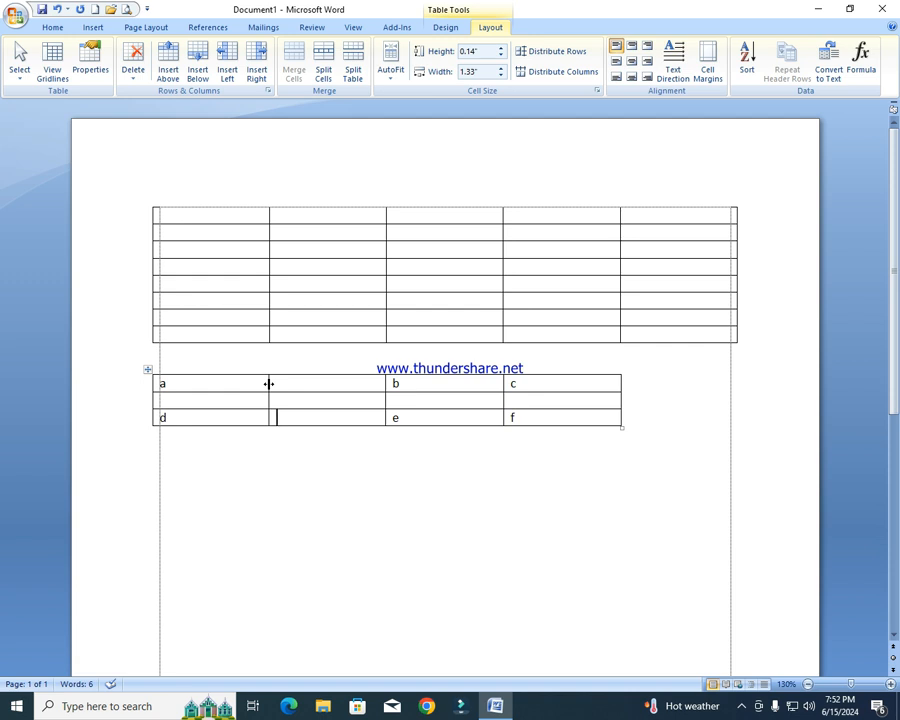
Try widening and narrowing the second table's first column, and return its border to the original position
drag(268, 383, 340, 398)
drag(339, 385, 236, 384)
drag(236, 382, 269, 384)
Enlarge the second table's first row and shrink it back to a height of about 0.21 inches
drag(228, 392, 222, 410)
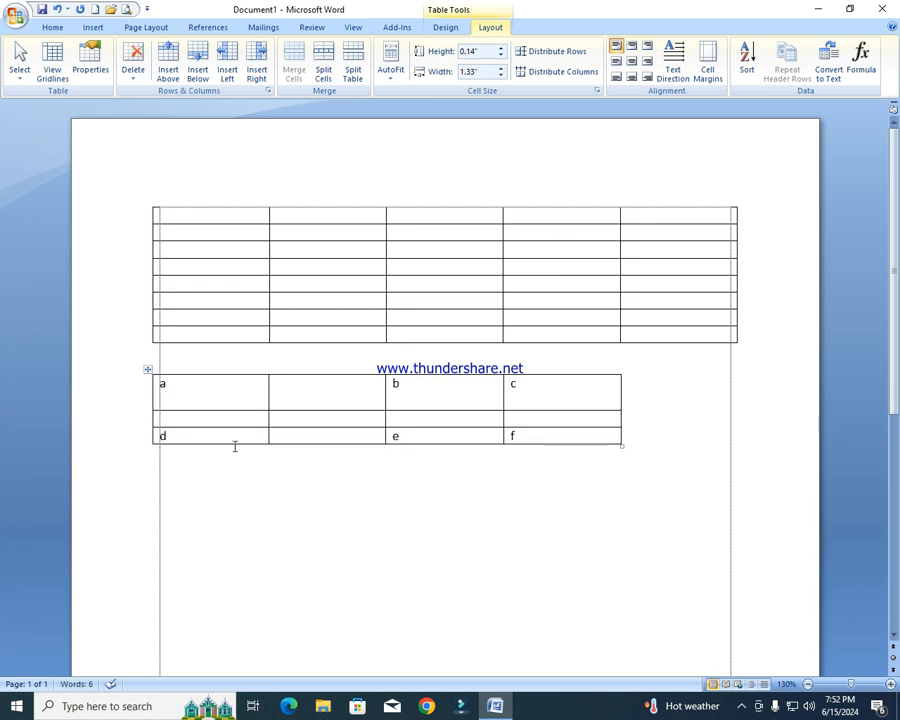
drag(219, 410, 222, 392)
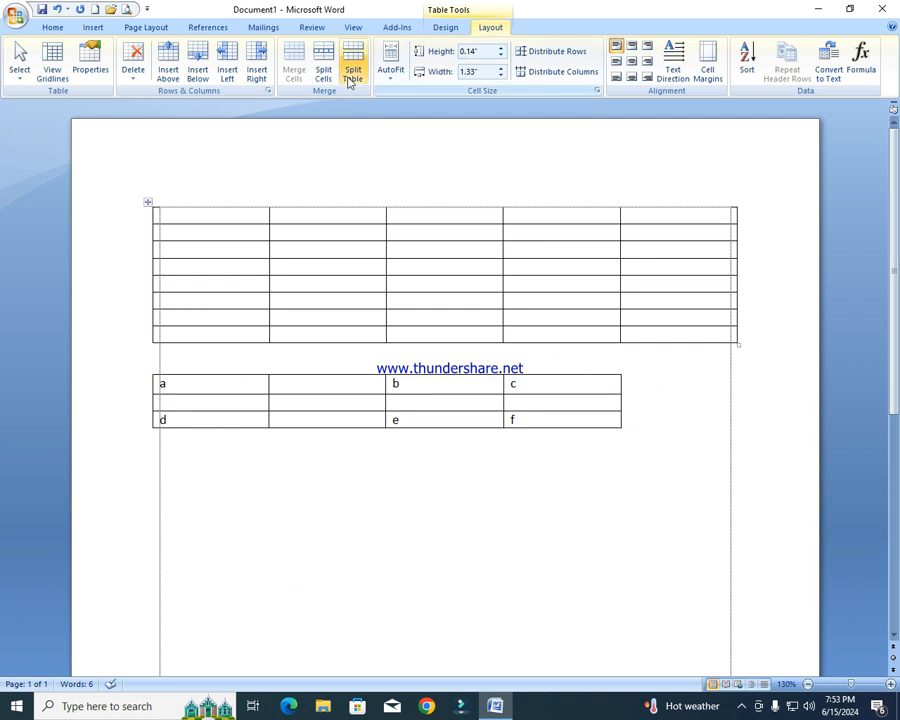
Add a new row at the end of the second table from its last cell
click(563, 400)
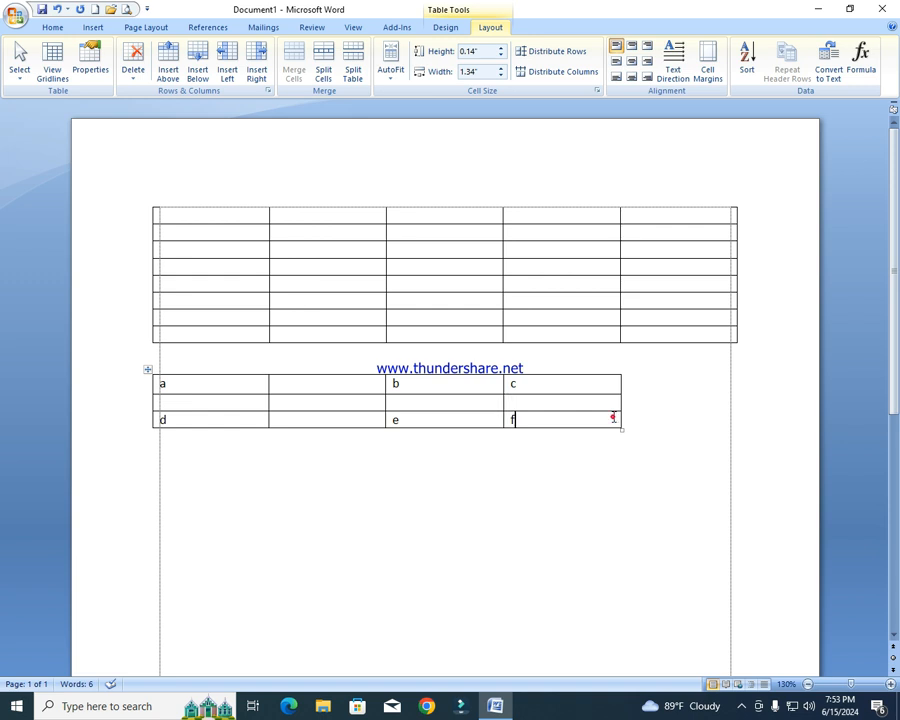
key(Tab)
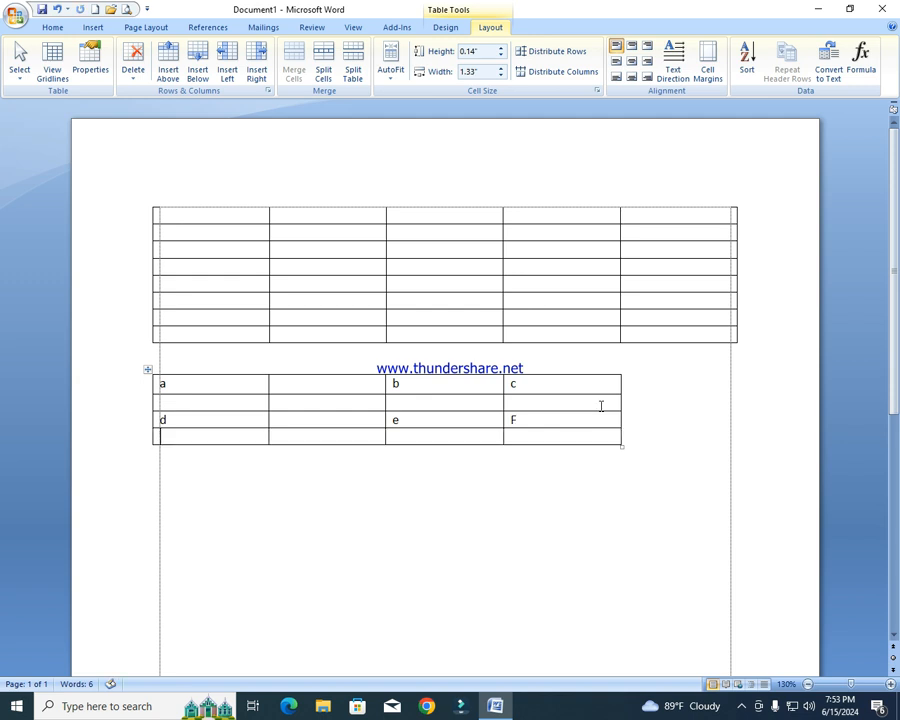
click(601, 406)
click(553, 385)
click(556, 399)
click(558, 389)
click(549, 340)
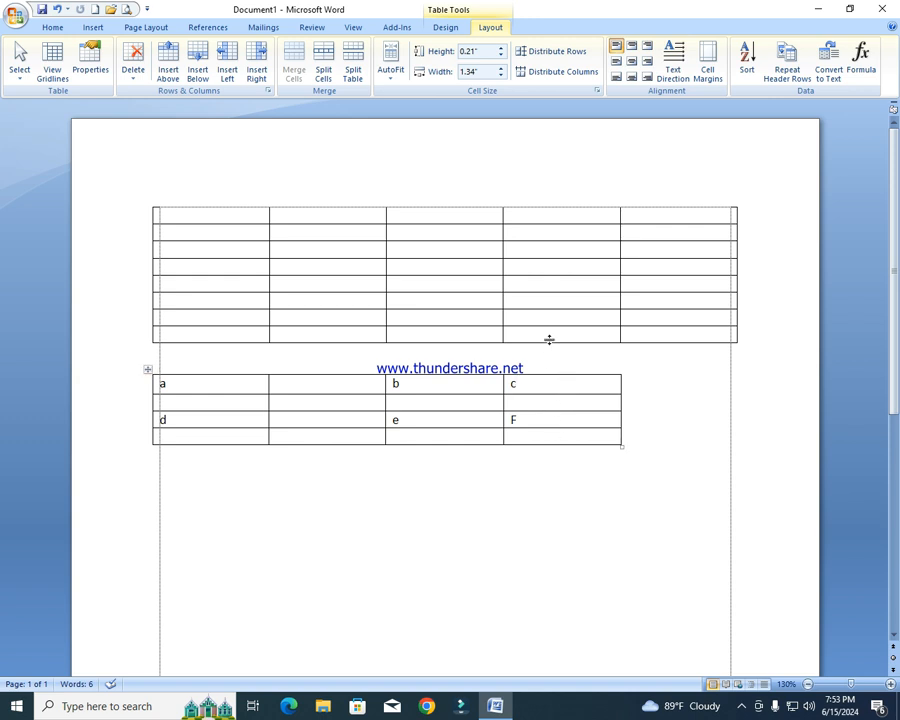
Increase the height of the second table's d, e, F row to about 0.24 inches
click(541, 388)
click(589, 402)
drag(586, 428, 586, 432)
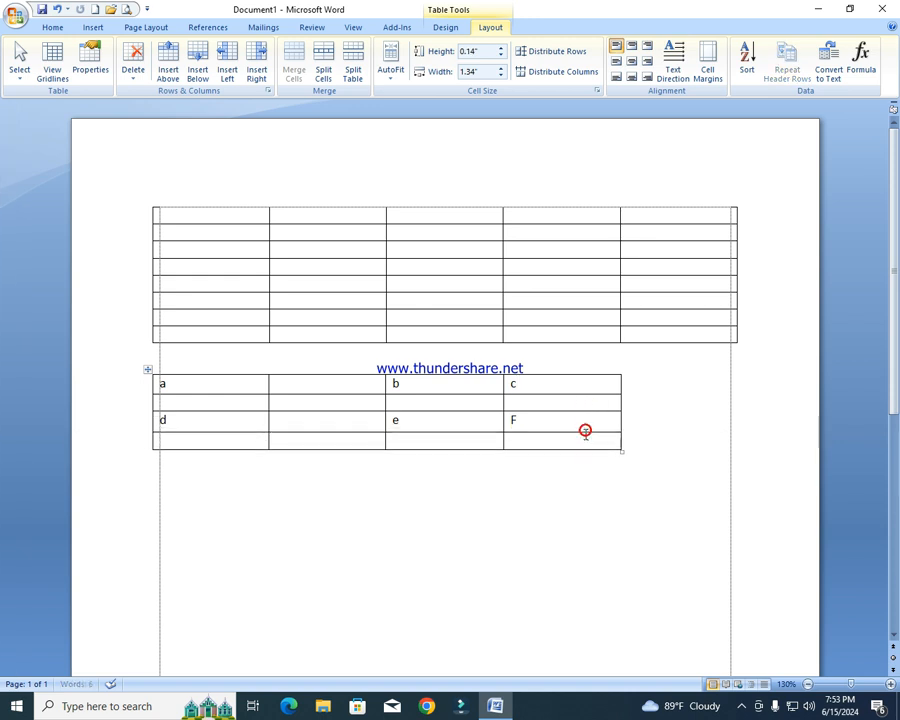
Split the second table above the row containing d, e and F, and undo the split
click(587, 421)
click(188, 418)
click(557, 427)
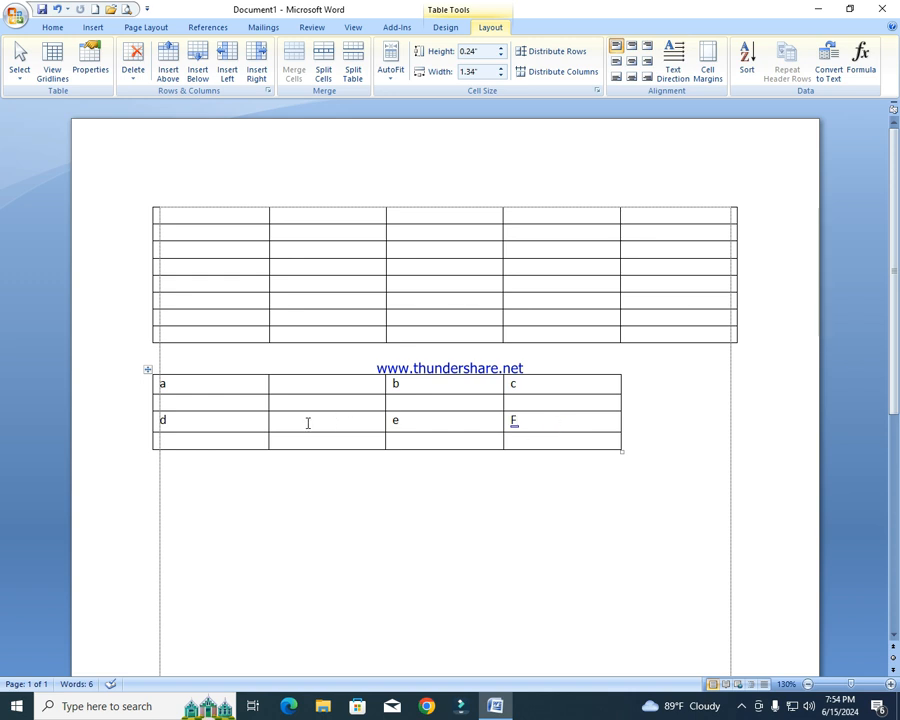
click(216, 418)
click(594, 423)
click(353, 66)
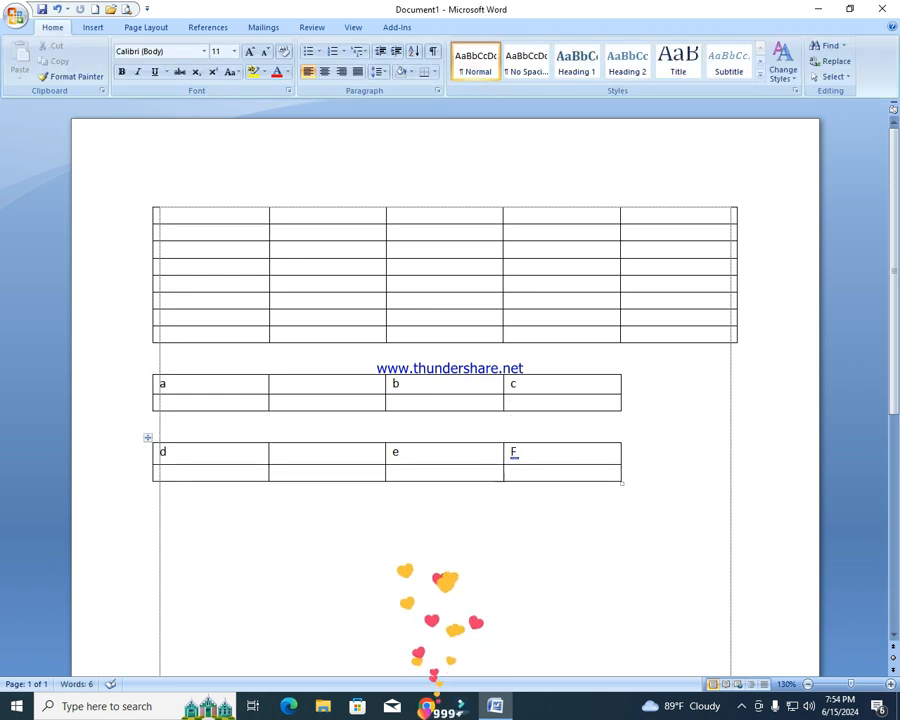
click(428, 388)
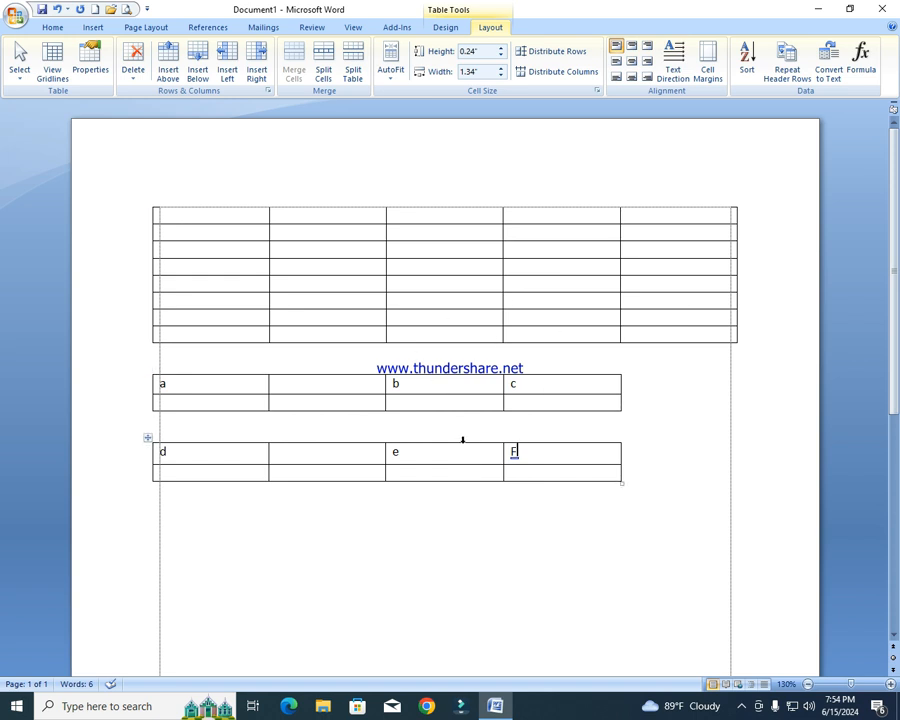
key(ctrl+z)
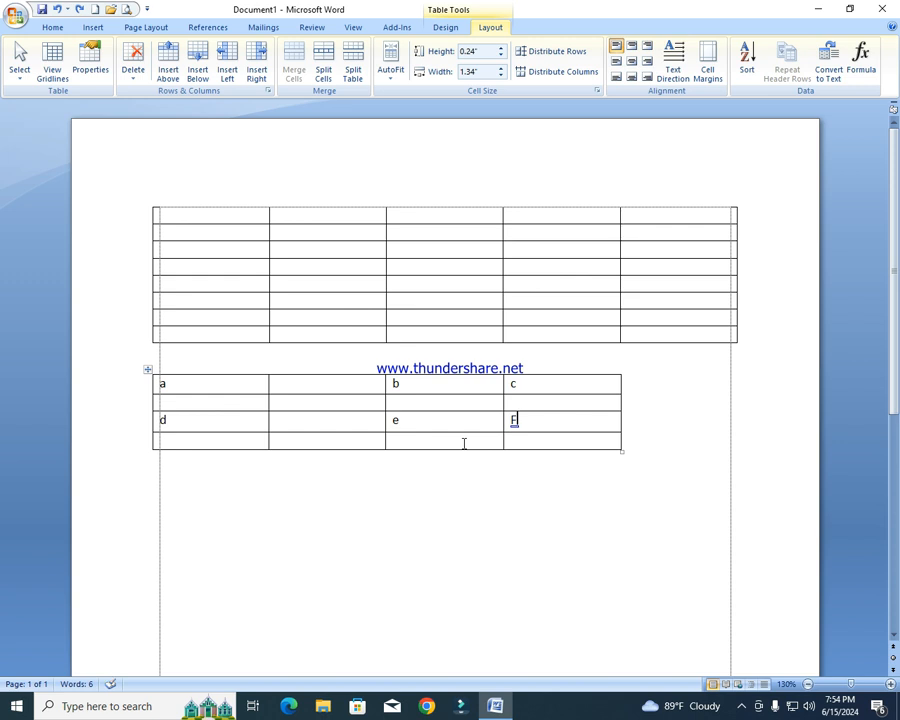
Split the second table once more above its d, e, F row and rejoin the two parts
key(ctrl+shift+Return)
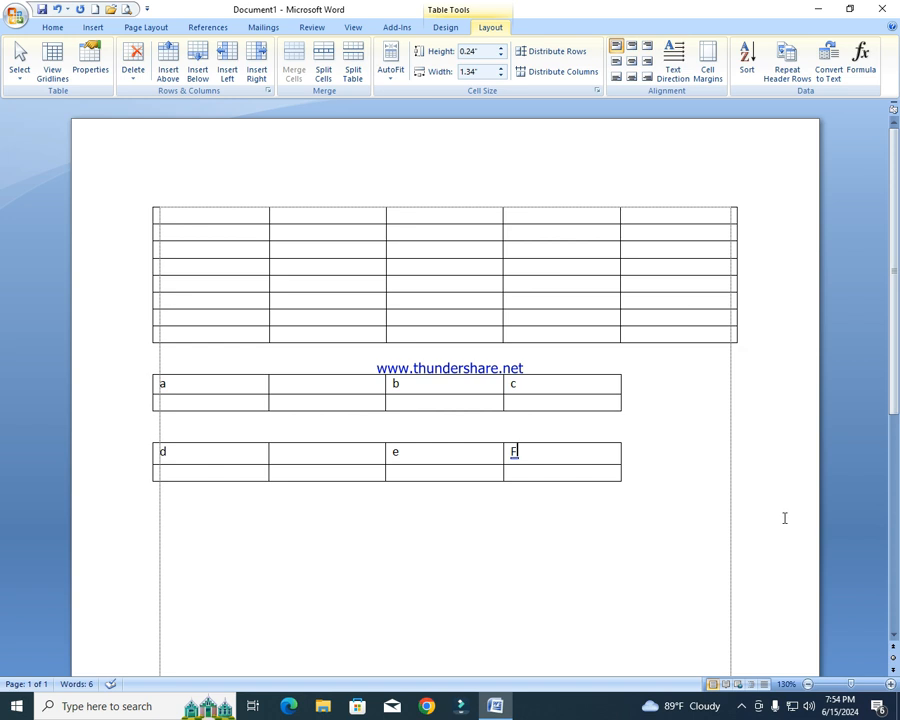
key(Delete)
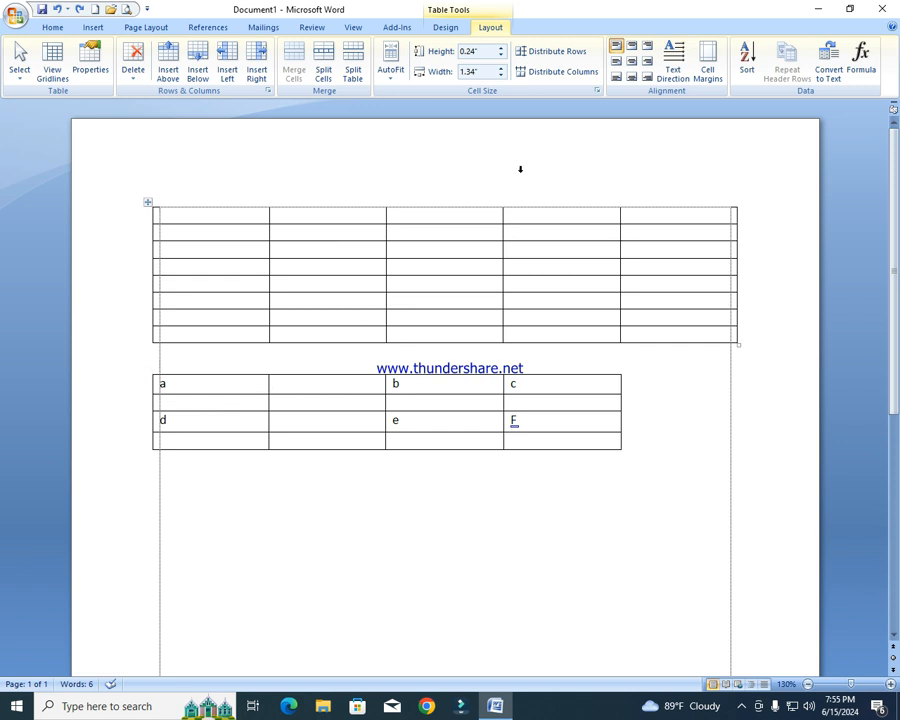
Reduce the height of the second table's first row to 0.1 inches
click(391, 58)
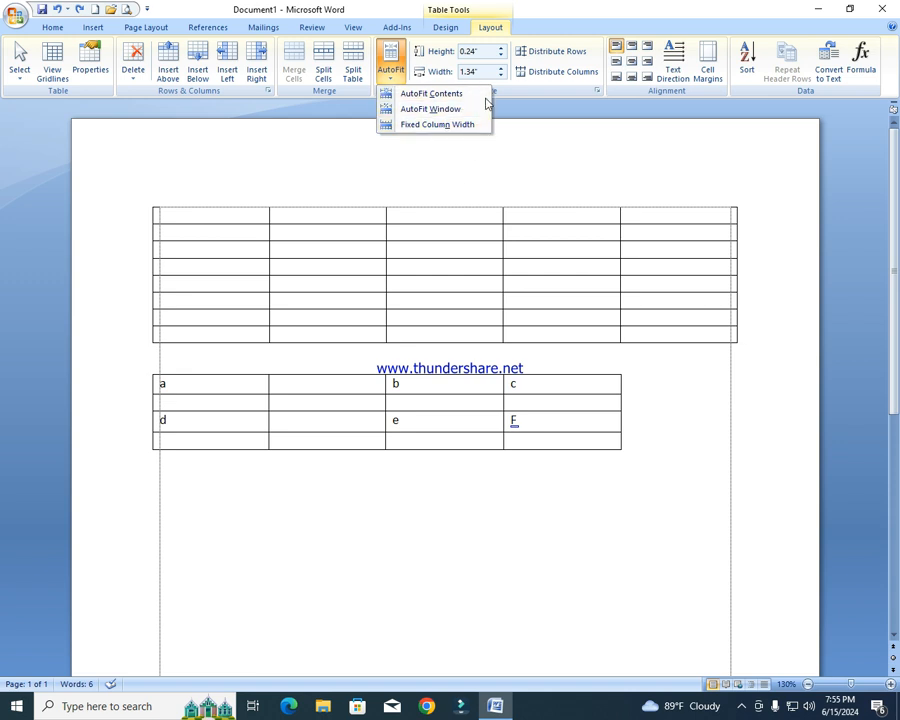
click(326, 399)
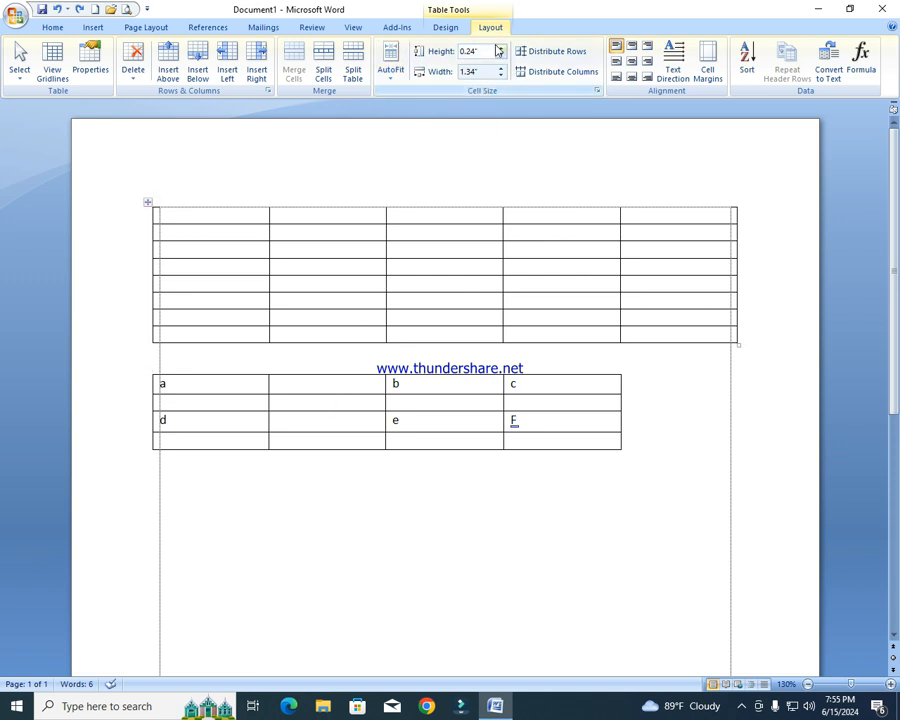
click(323, 378)
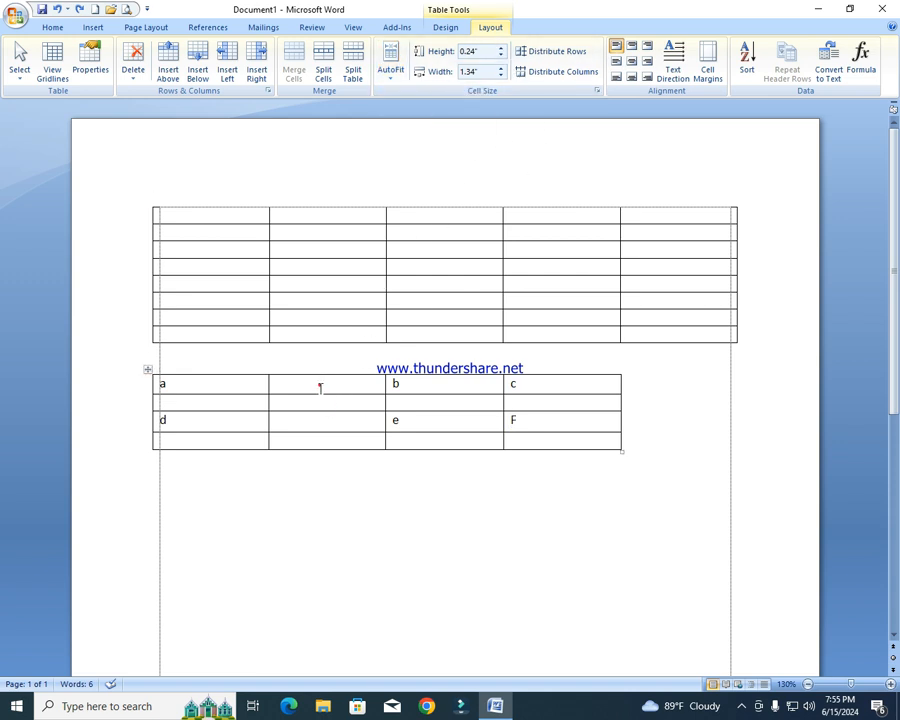
click(498, 48)
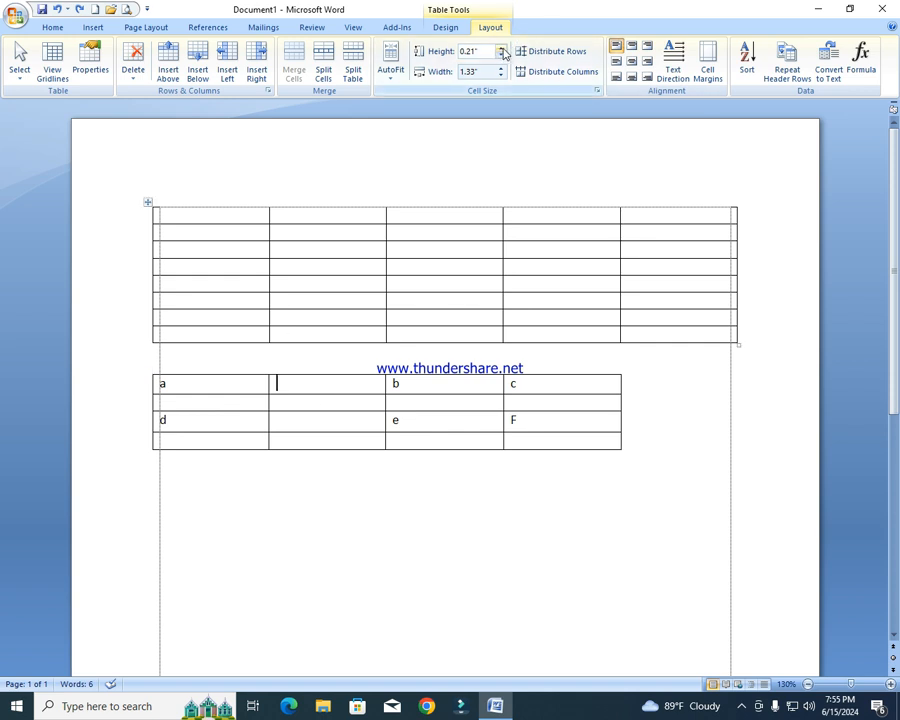
click(501, 57)
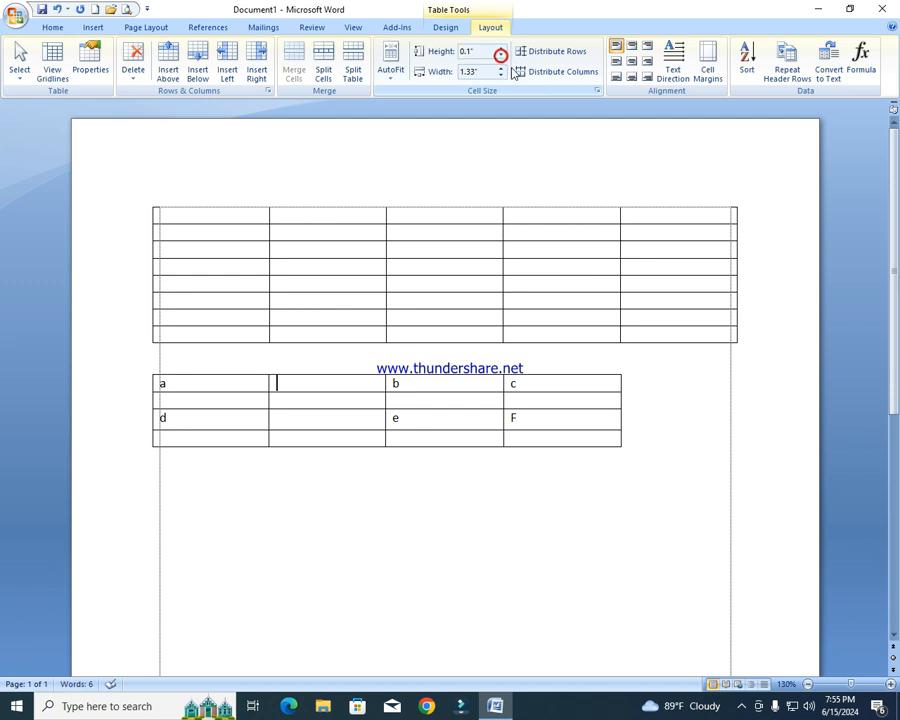
Widen the second table's empty second column to 2 inches and narrow it back to 1.3 inches
click(502, 67)
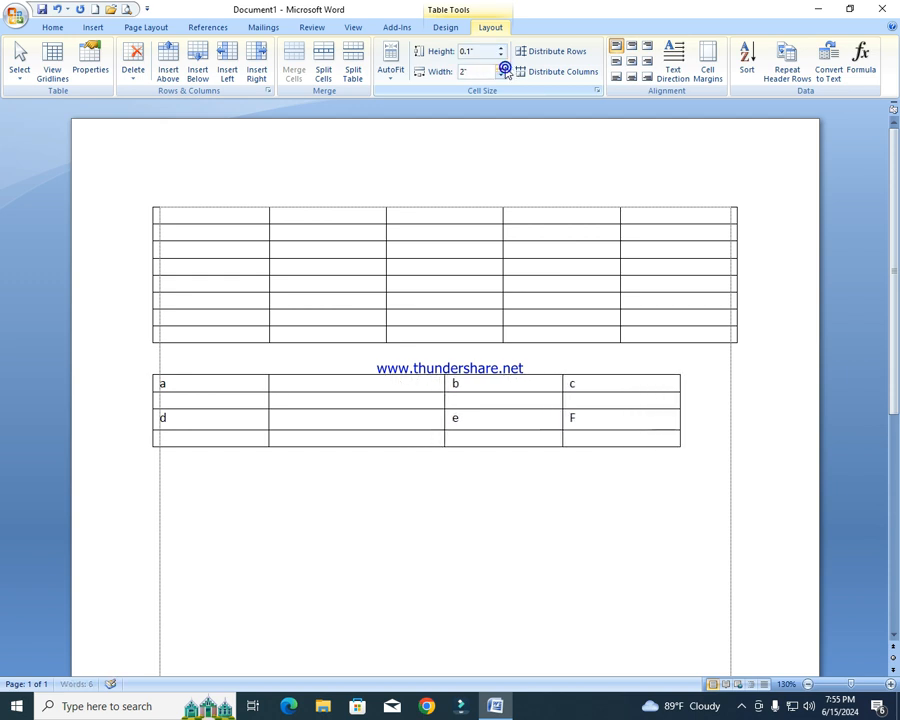
click(501, 76)
click(502, 76)
click(502, 76)
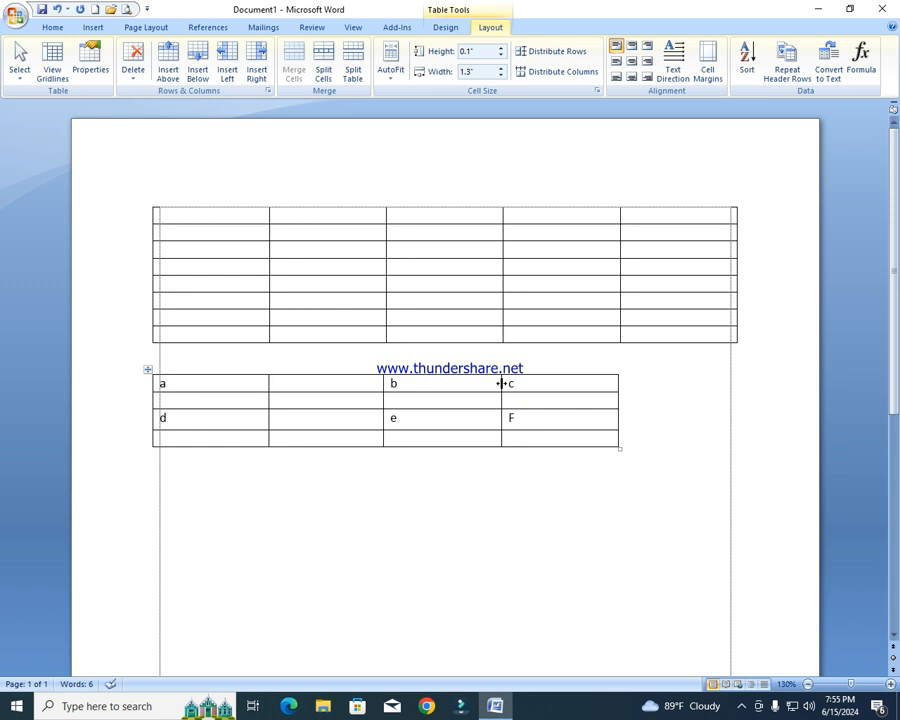
click(52, 27)
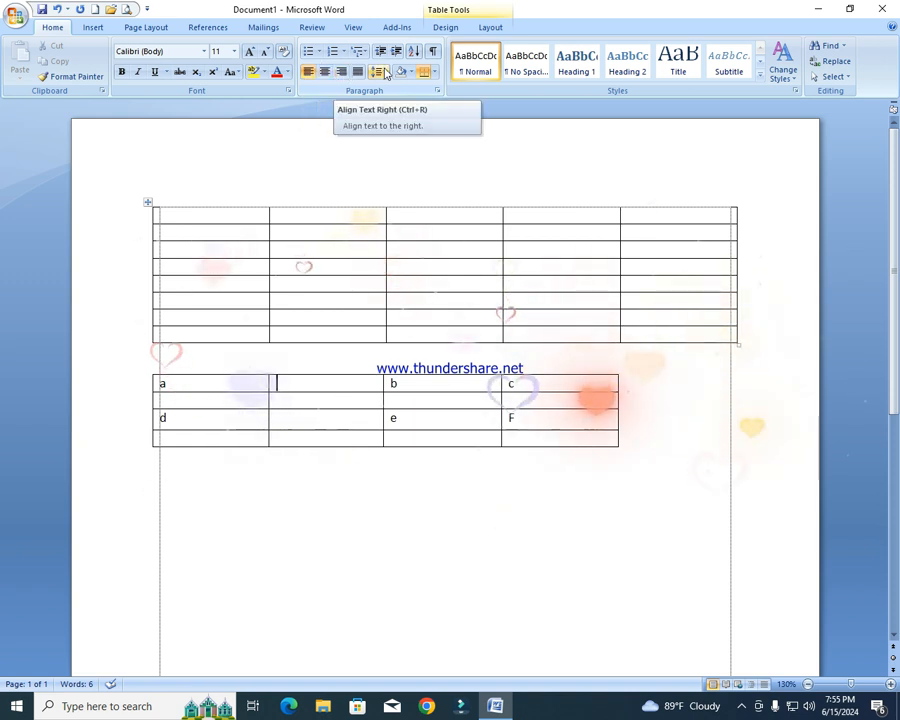
click(100, 27)
click(350, 421)
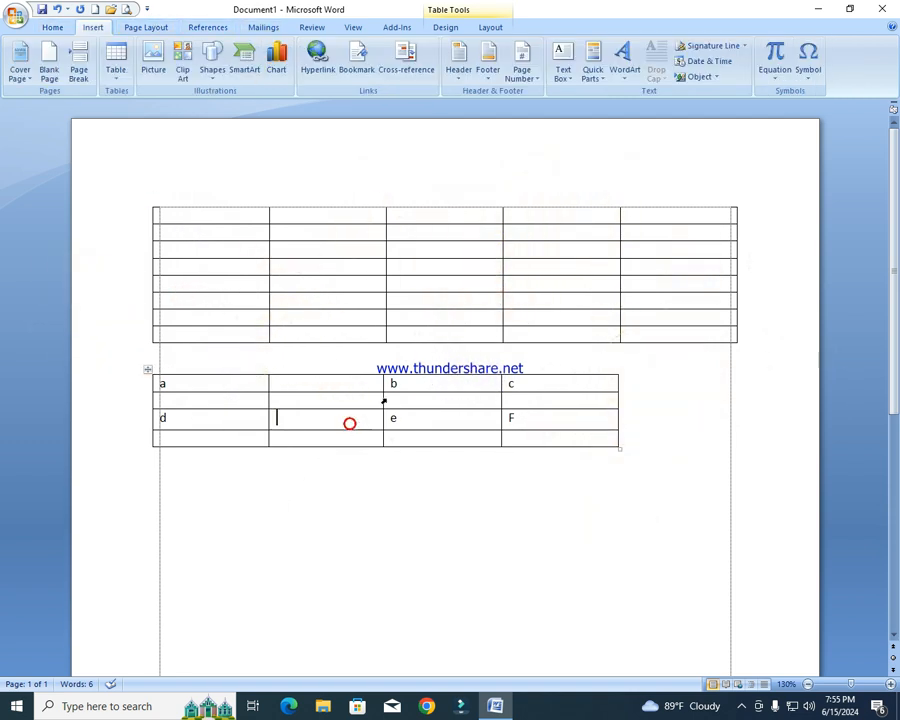
Enlarge the second table's first row to about 0.59 inches high and replace the letter a with "Name"
click(489, 27)
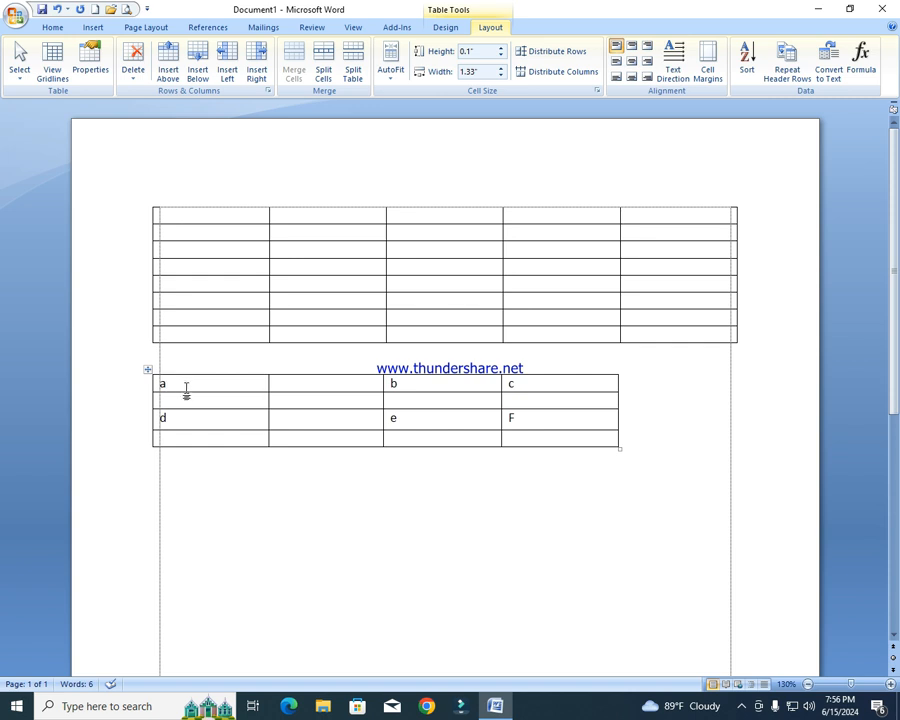
drag(206, 393, 208, 428)
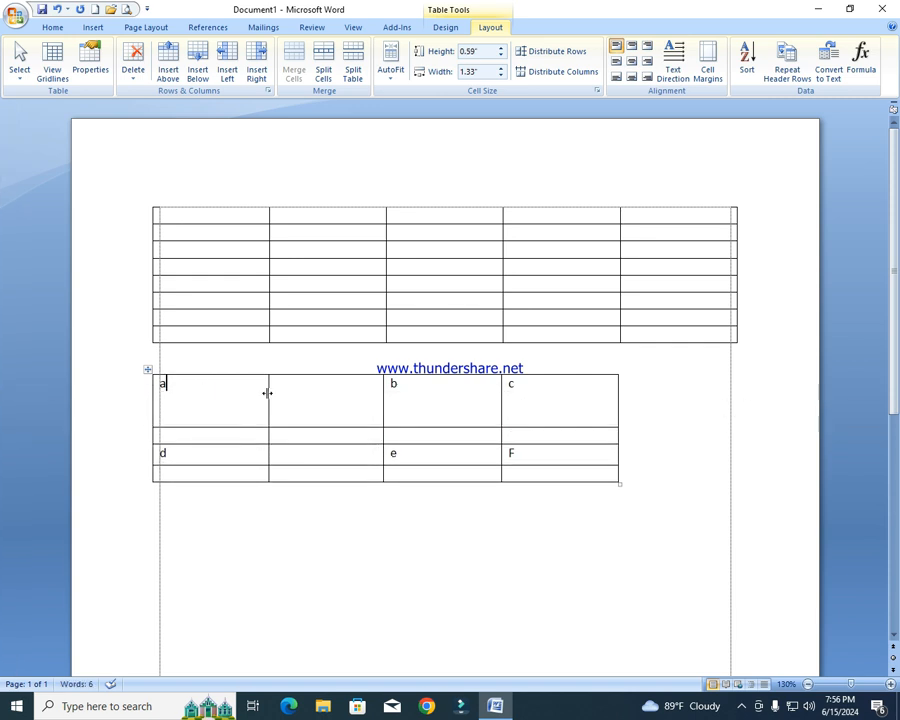
key(BackSpace)
text(Name)
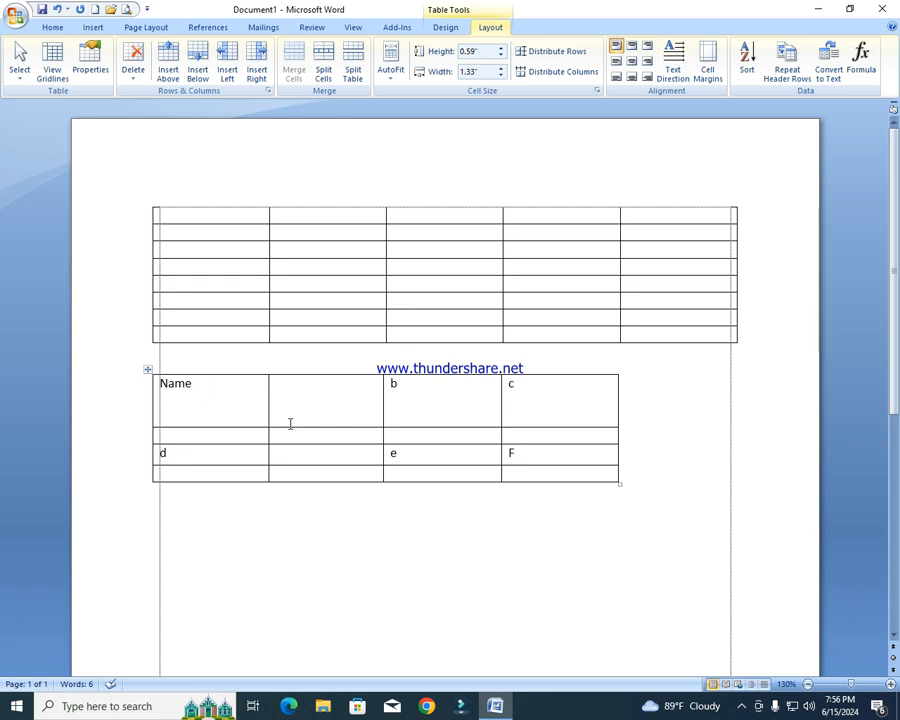
Align the text in the Name cell to the top center and after that to the top right
click(157, 382)
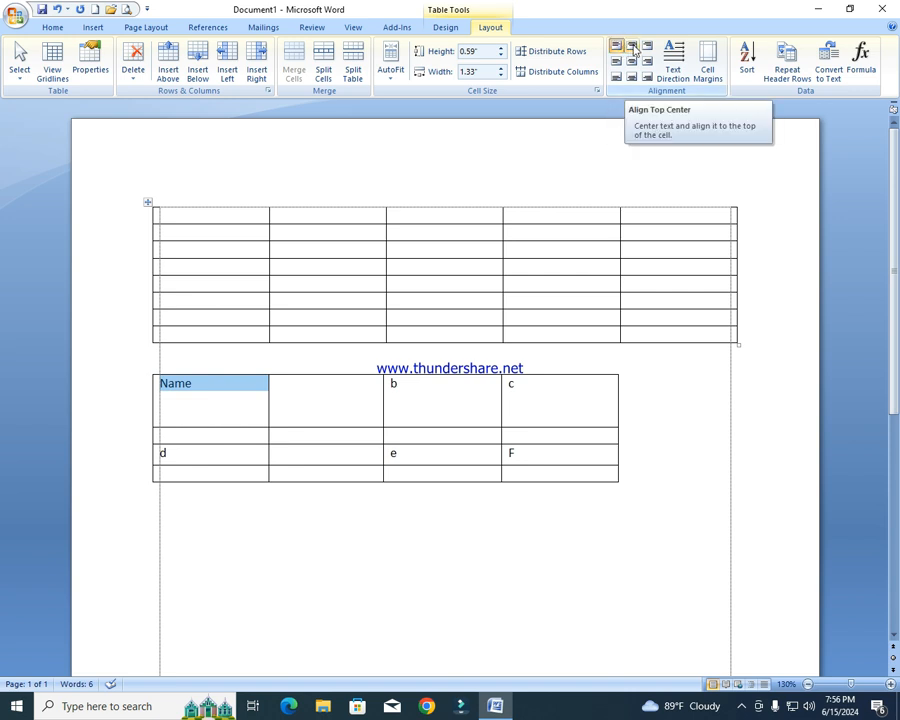
click(633, 49)
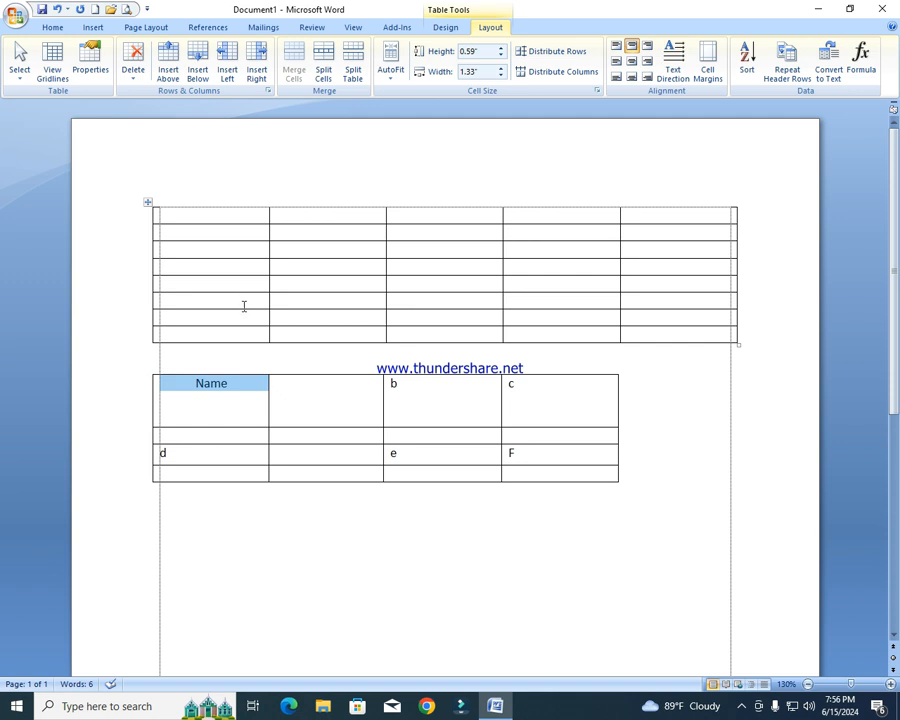
click(648, 46)
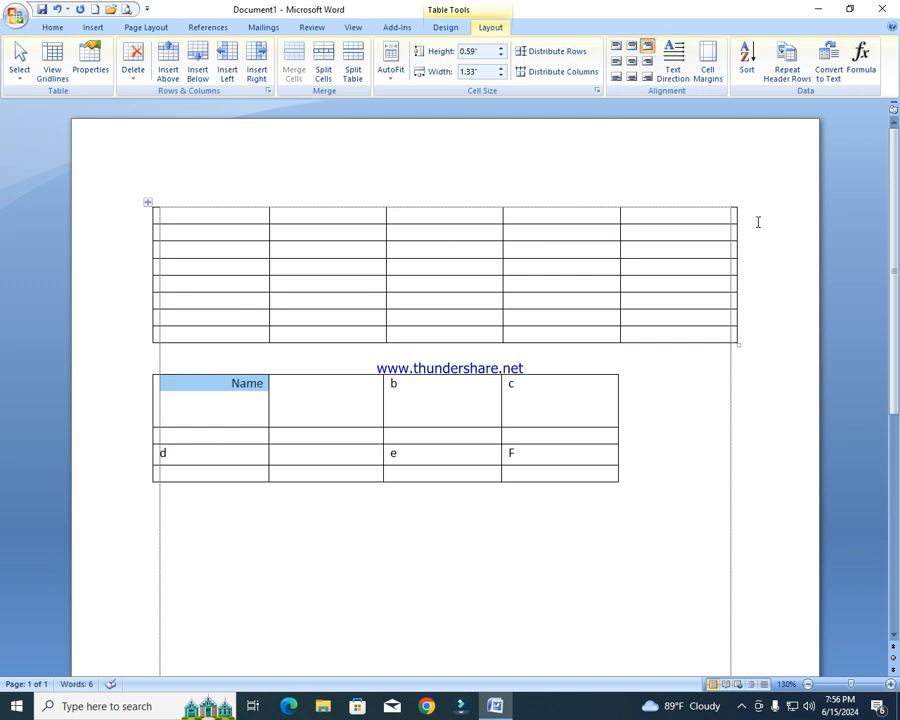
Align the Name text along the cell's vertical middle: center left, center, and finally center right
click(613, 62)
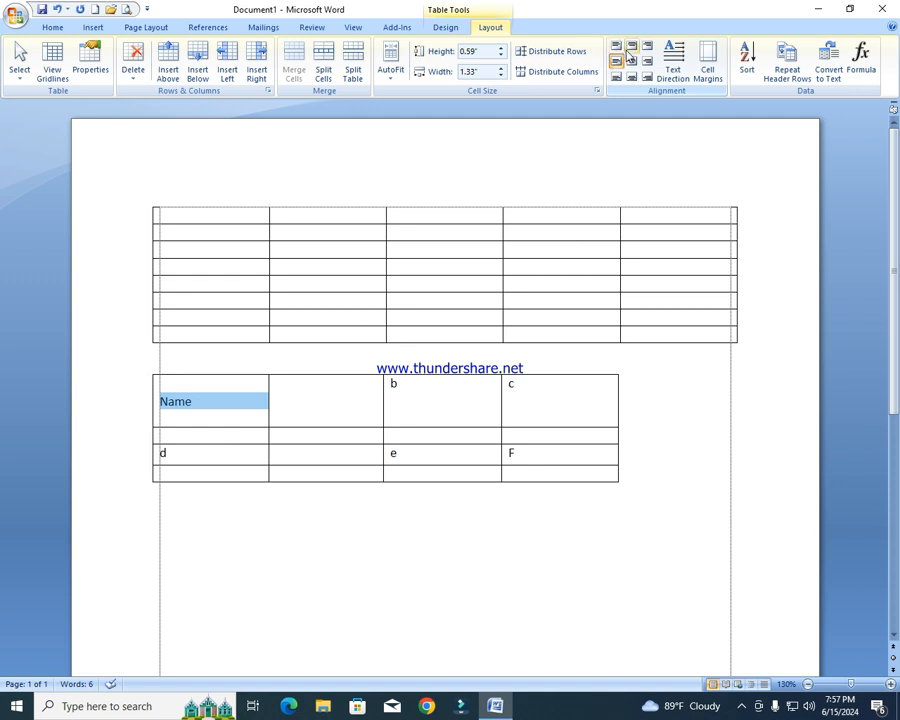
click(632, 61)
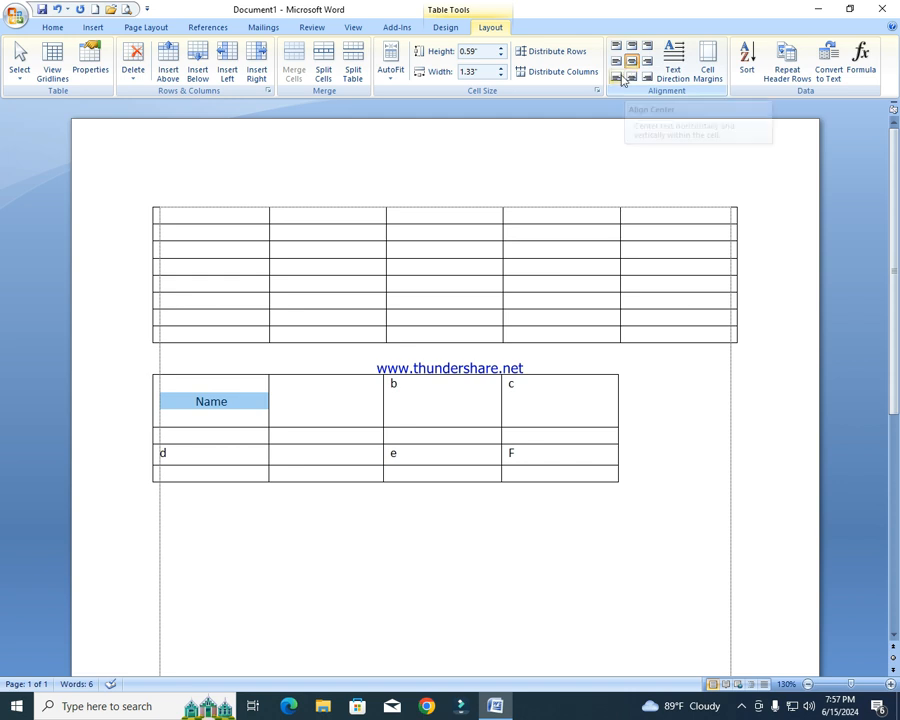
click(647, 61)
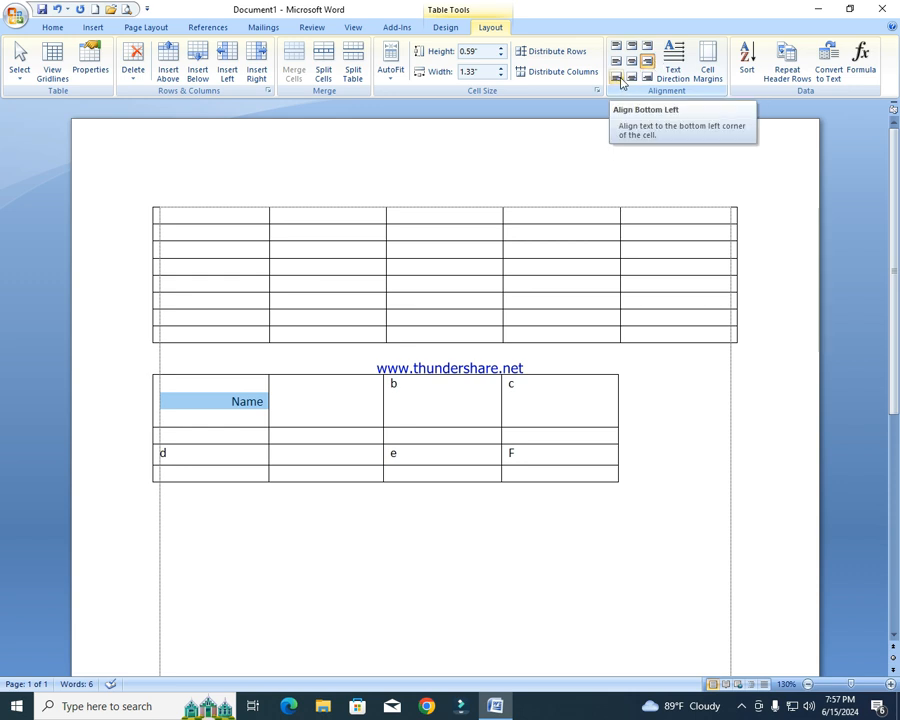
Align the Name text bottom left, bottom center and bottom right, and return it to top left
click(619, 79)
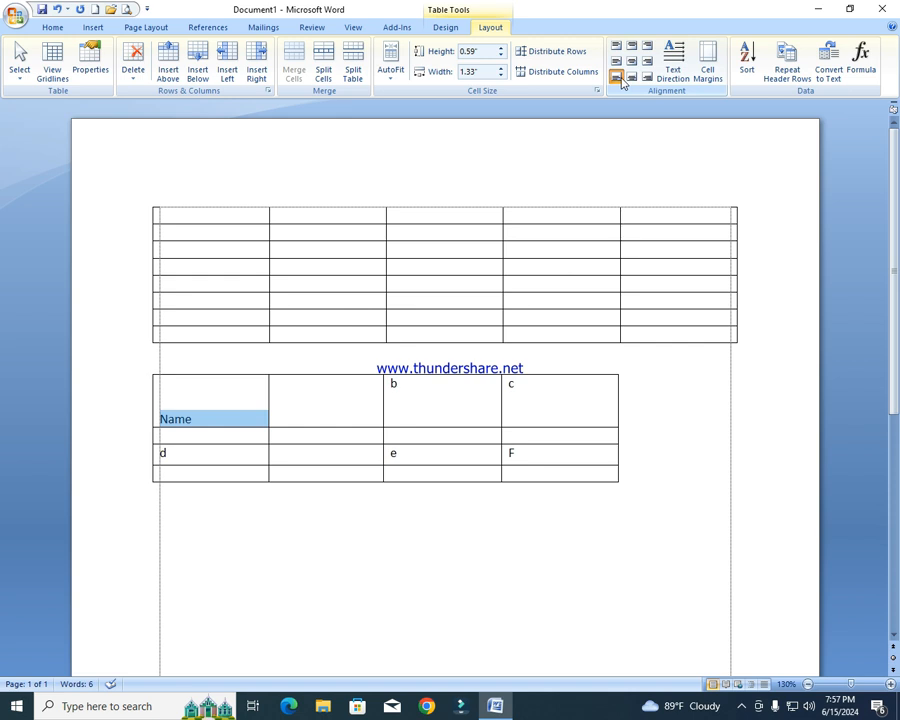
click(632, 77)
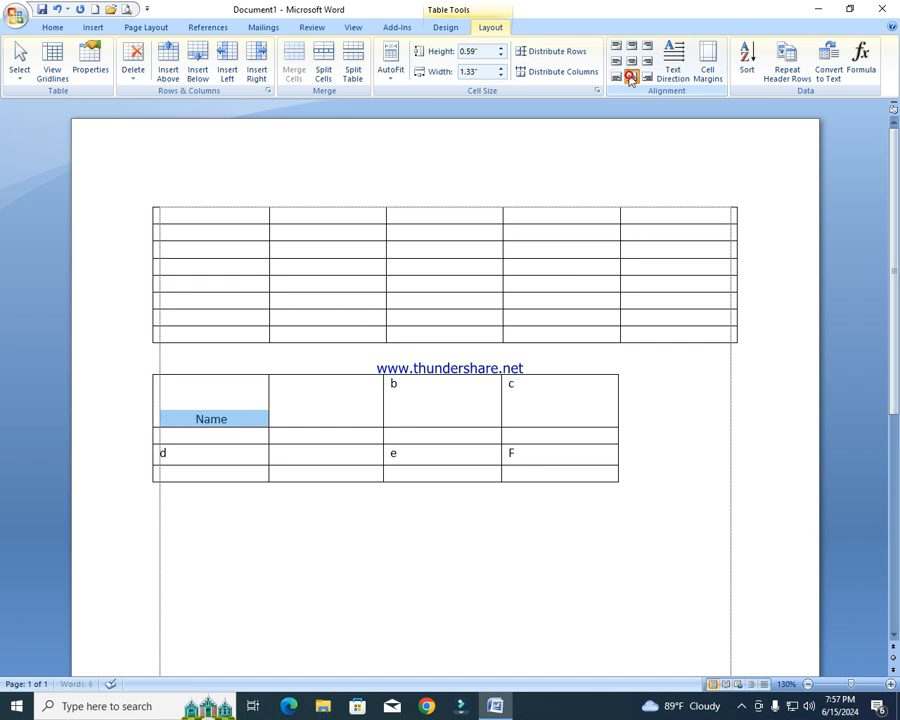
click(649, 78)
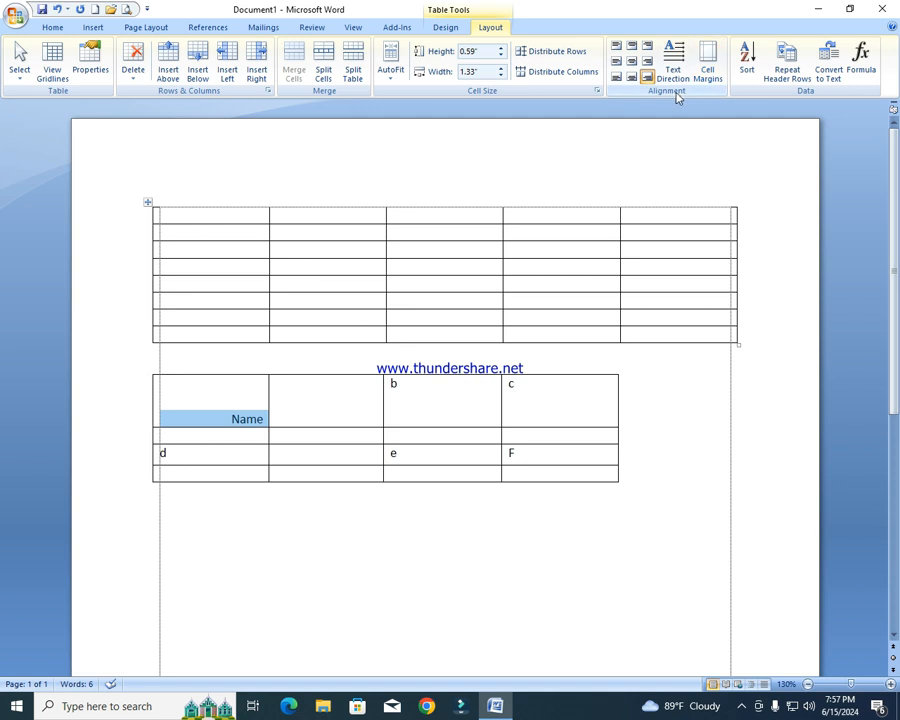
click(616, 46)
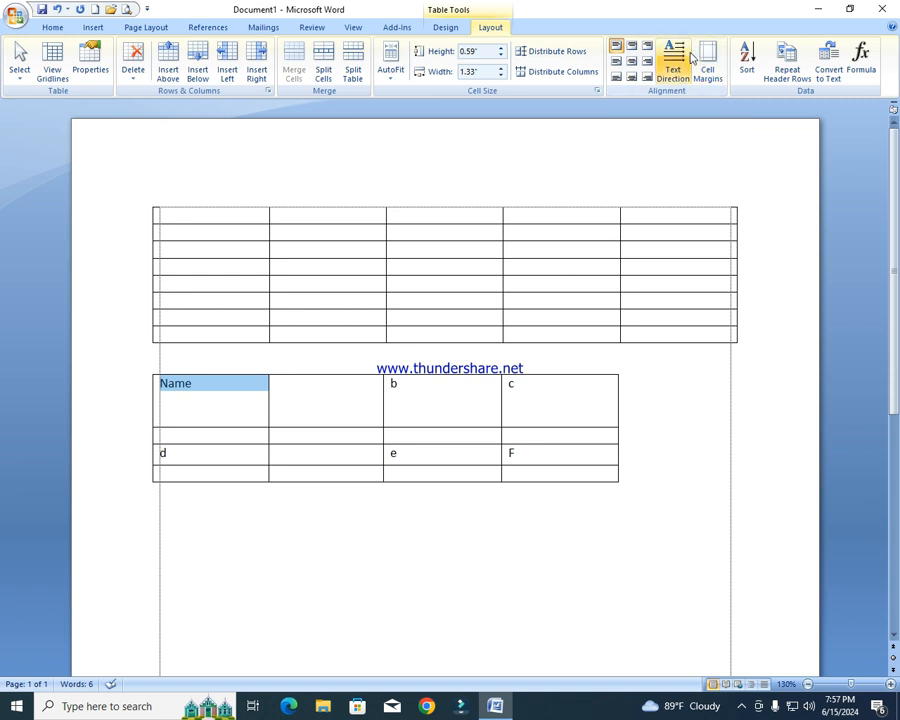
Replace the cell's text with "Father name" while cycling its text direction through vertical downward, vertical upward and back to horizontal
click(669, 67)
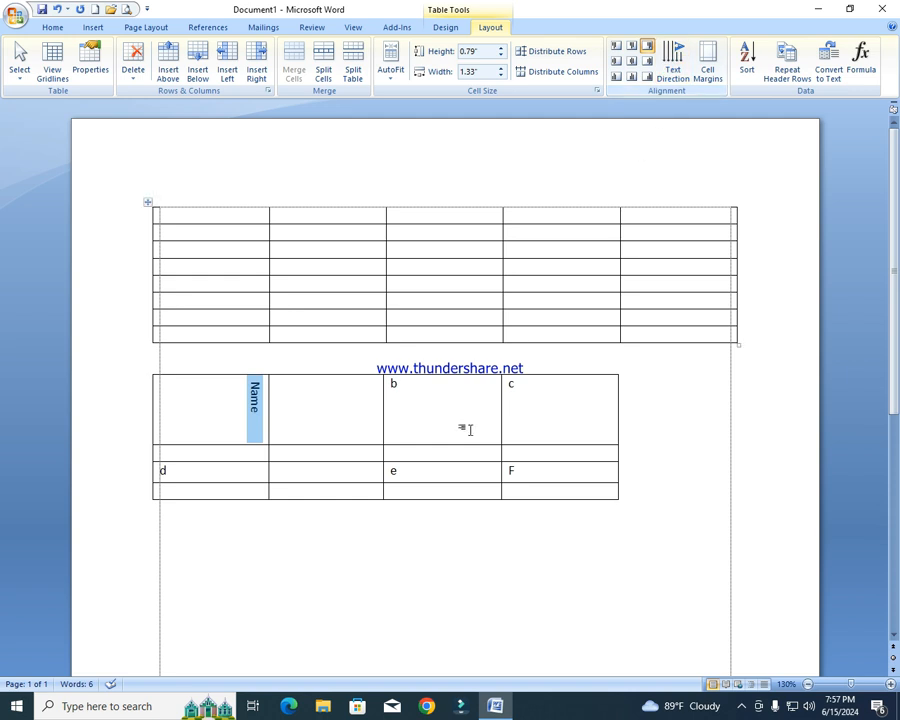
click(254, 418)
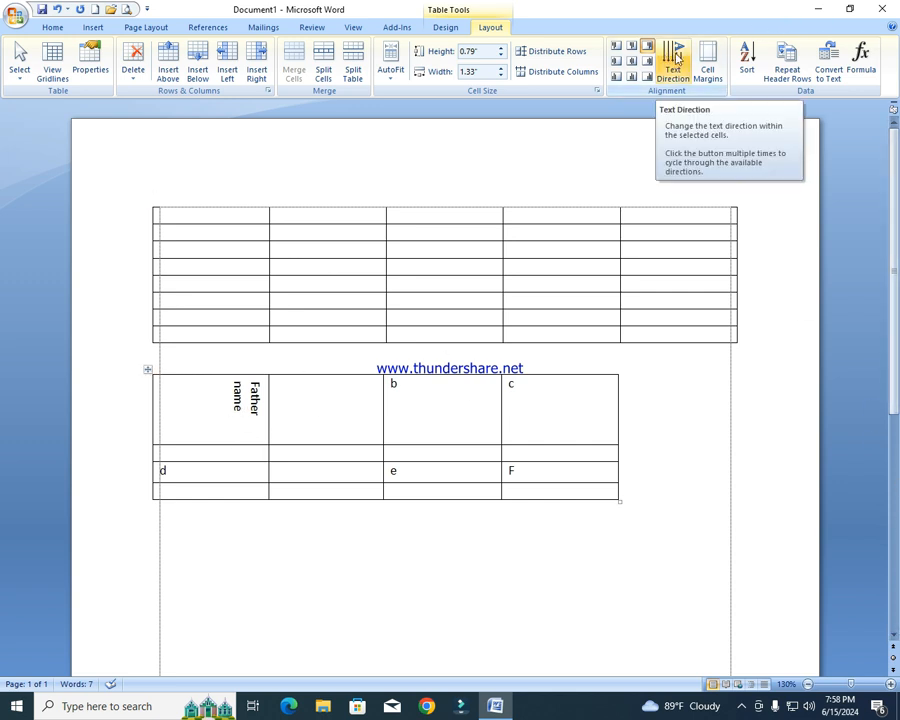
click(675, 58)
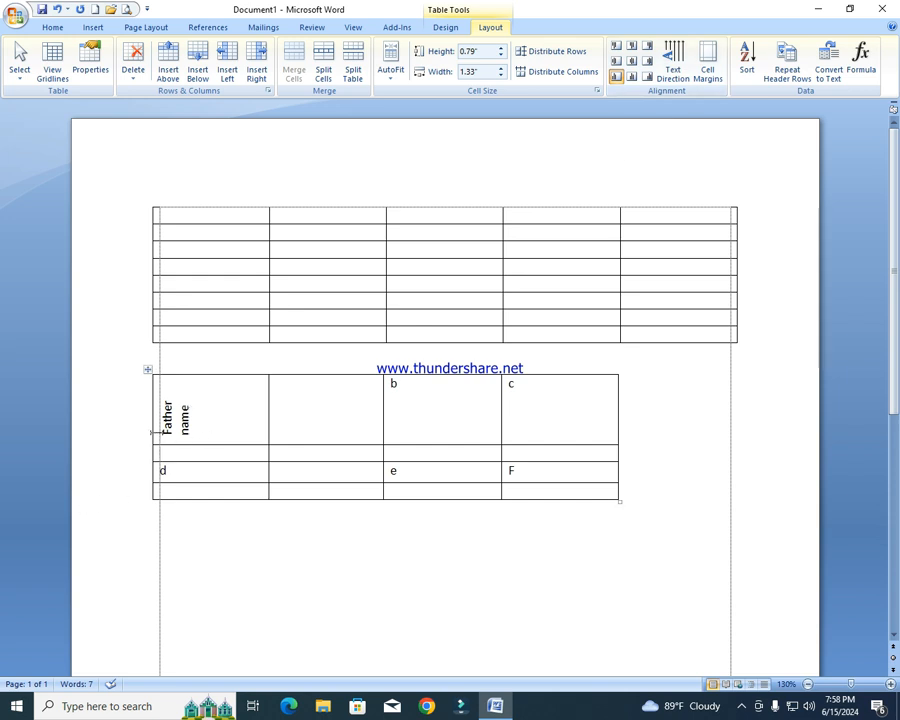
click(673, 56)
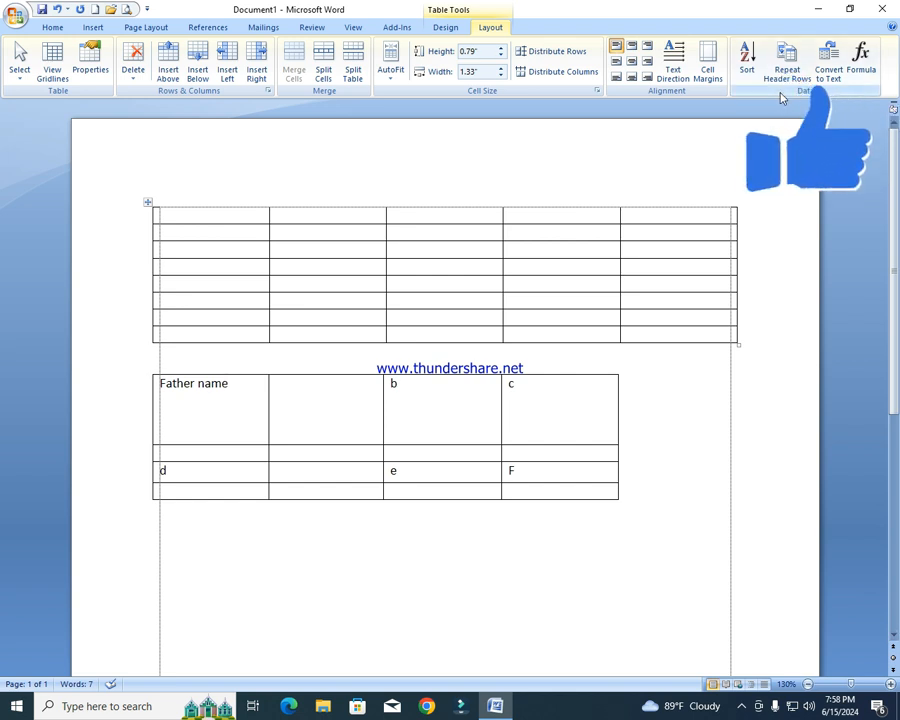
Delete the entire second table
click(144, 369)
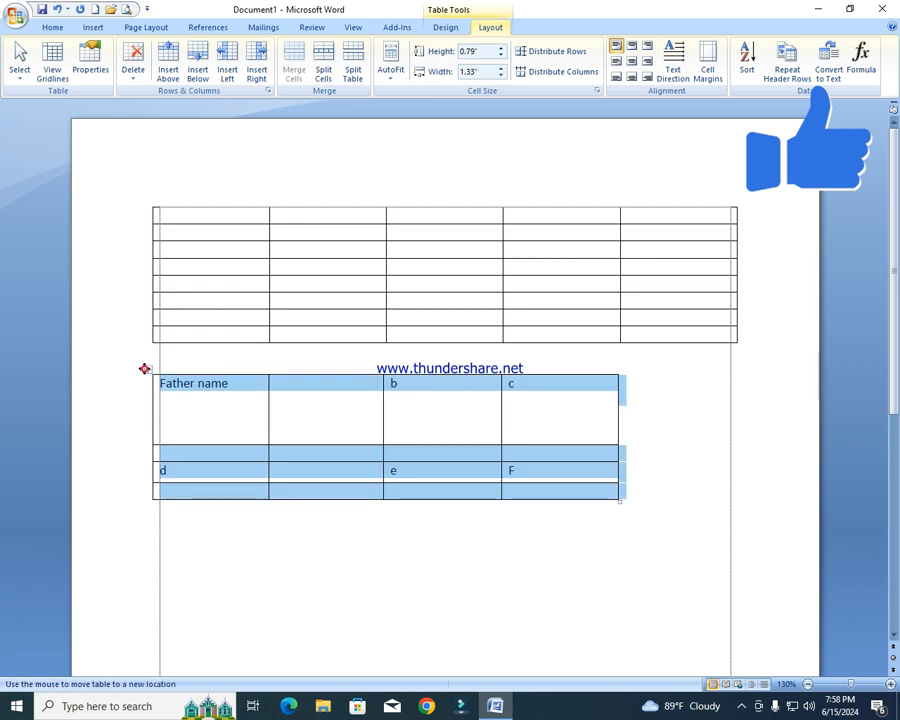
key(BackSpace)
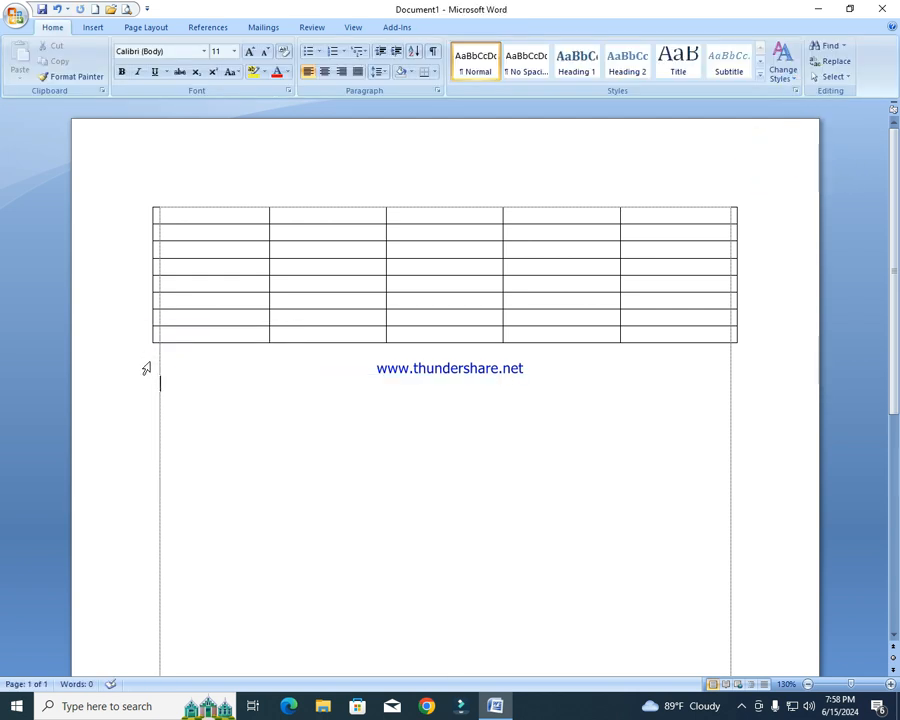
Fill the remaining table's header row with Name, Basic, Others, Total, Average, and its first column with A to E, Total, Average
click(182, 214)
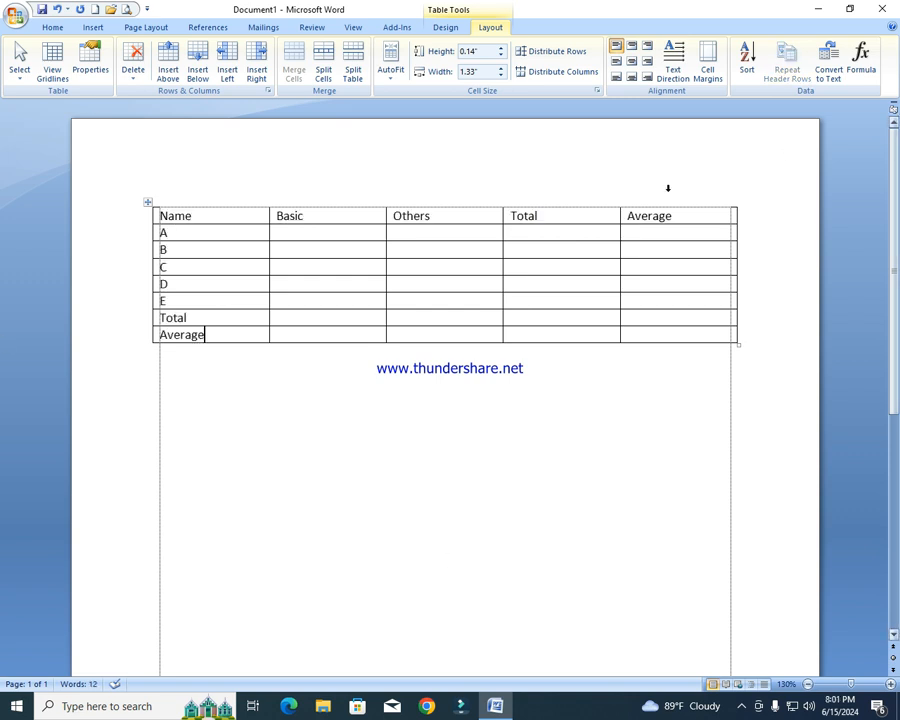
drag(189, 233, 193, 300)
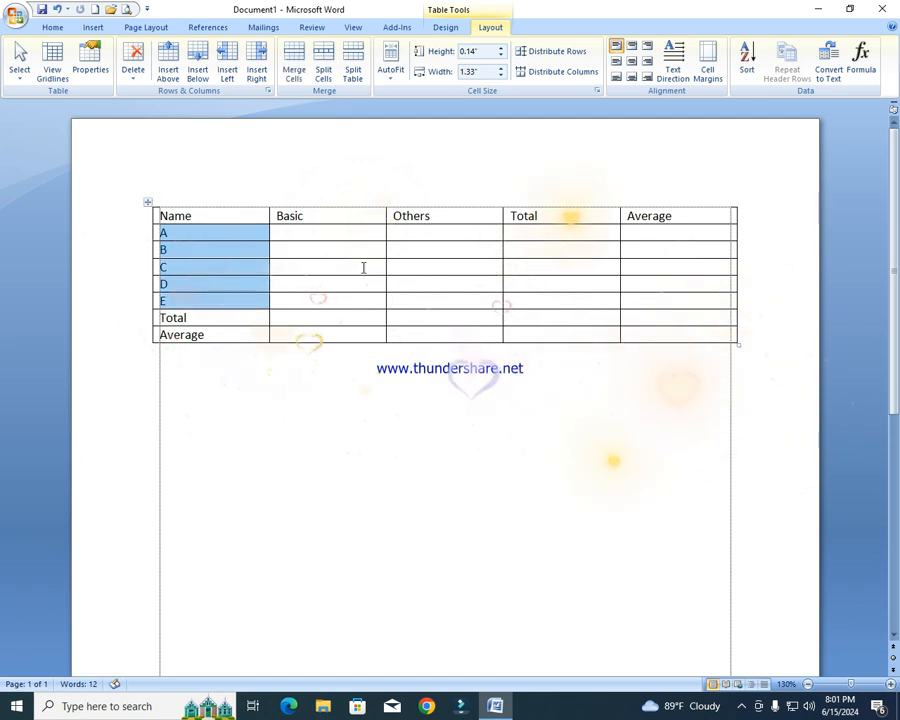
click(210, 316)
click(213, 333)
click(533, 229)
click(658, 234)
click(341, 232)
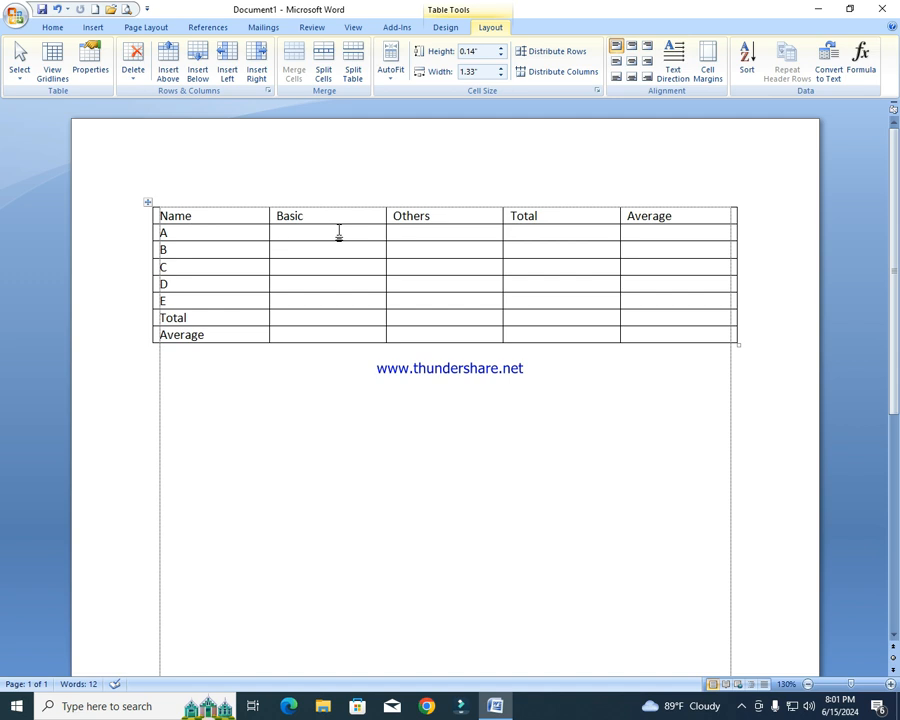
Enter the Basic values 12000, 15000, 9000, 18000 and 17500 for rows A to E and select them
click(339, 232)
text(12000)
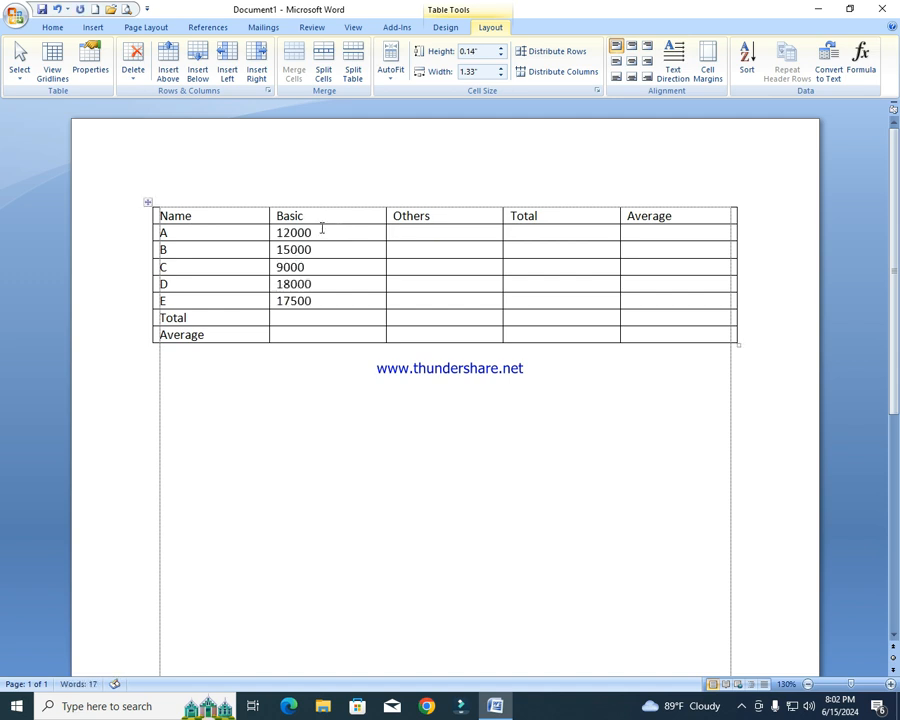
drag(325, 231, 337, 301)
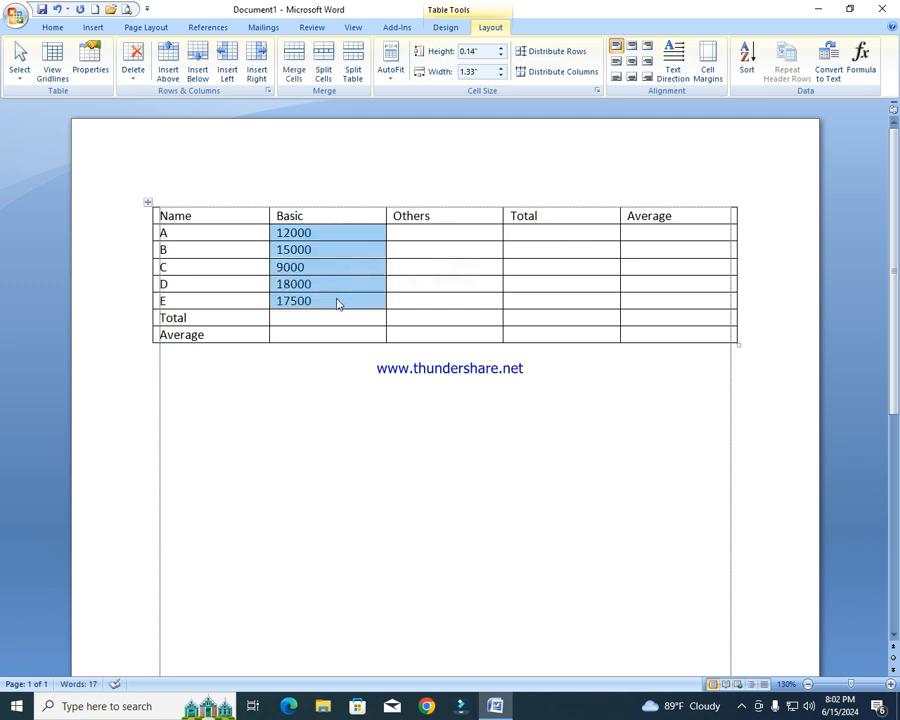
Enter the Others values 7500, 4500, 3800, 1200 and 6500 for rows A to E
click(441, 233)
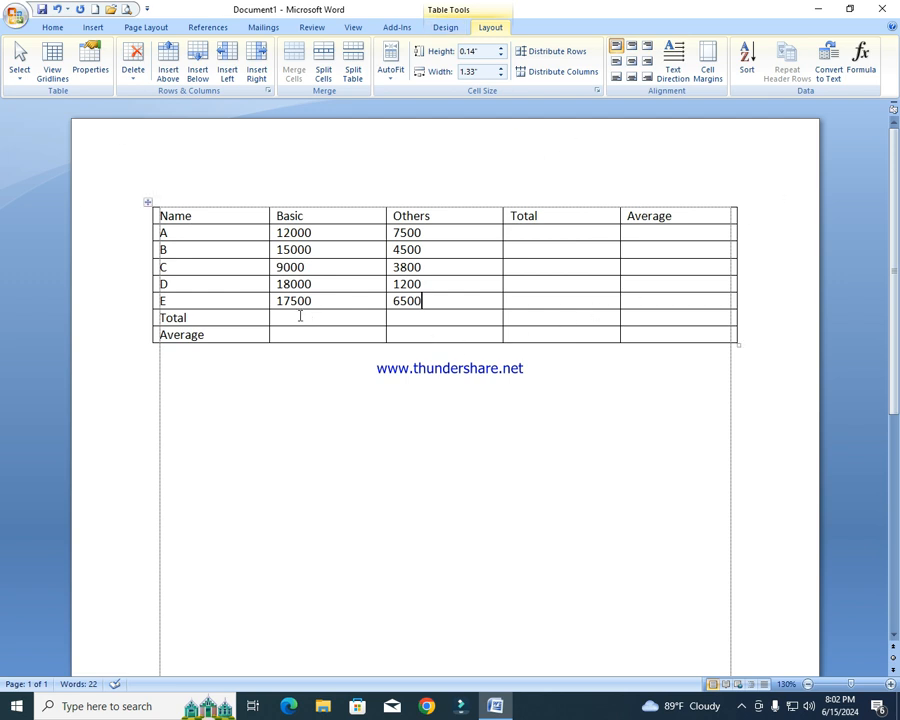
click(271, 317)
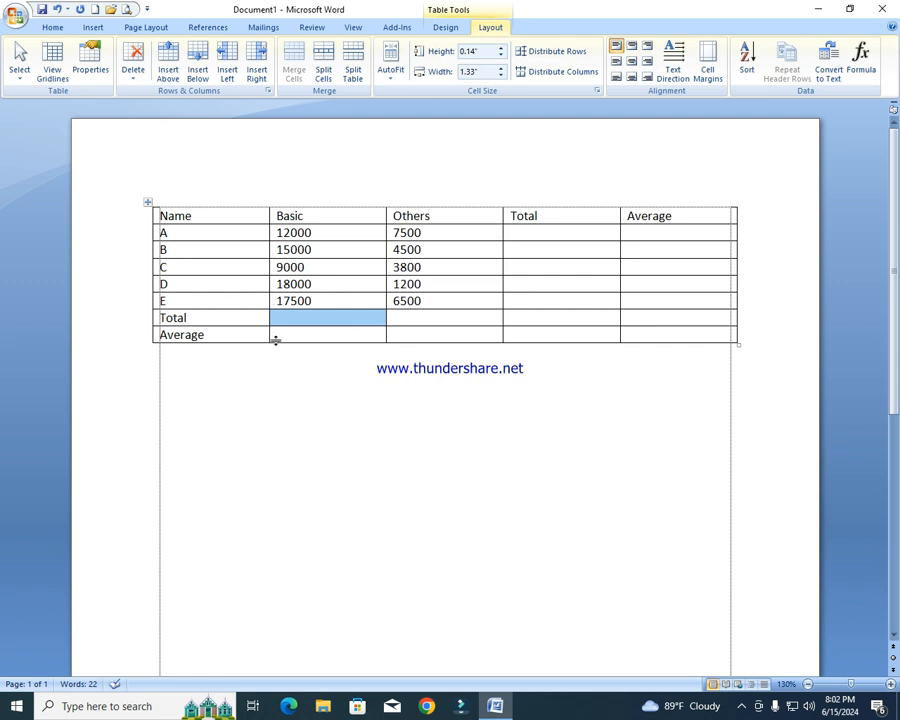
click(272, 335)
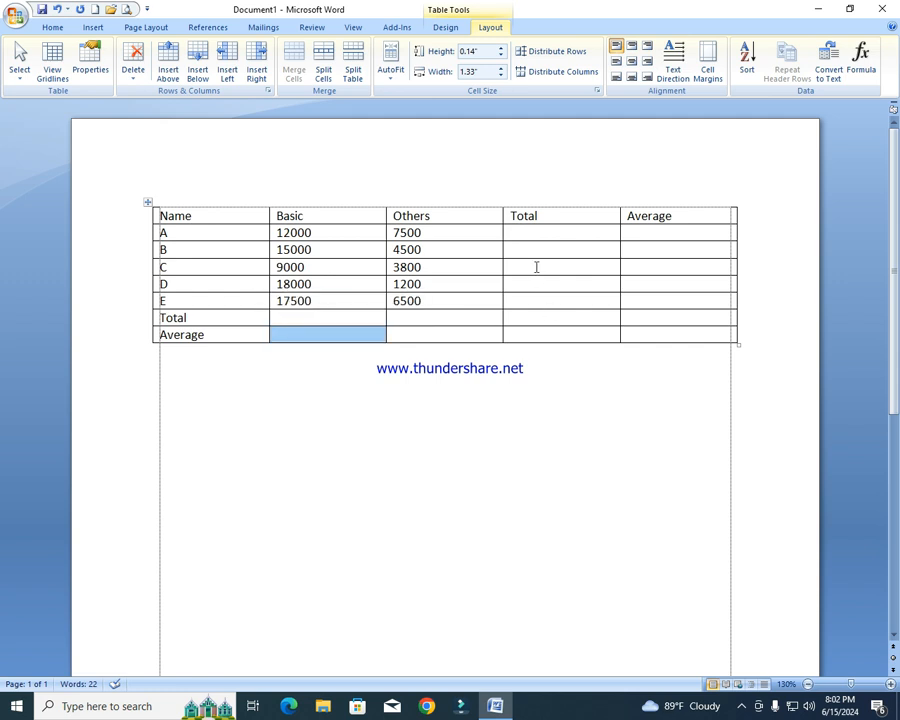
click(530, 230)
click(664, 232)
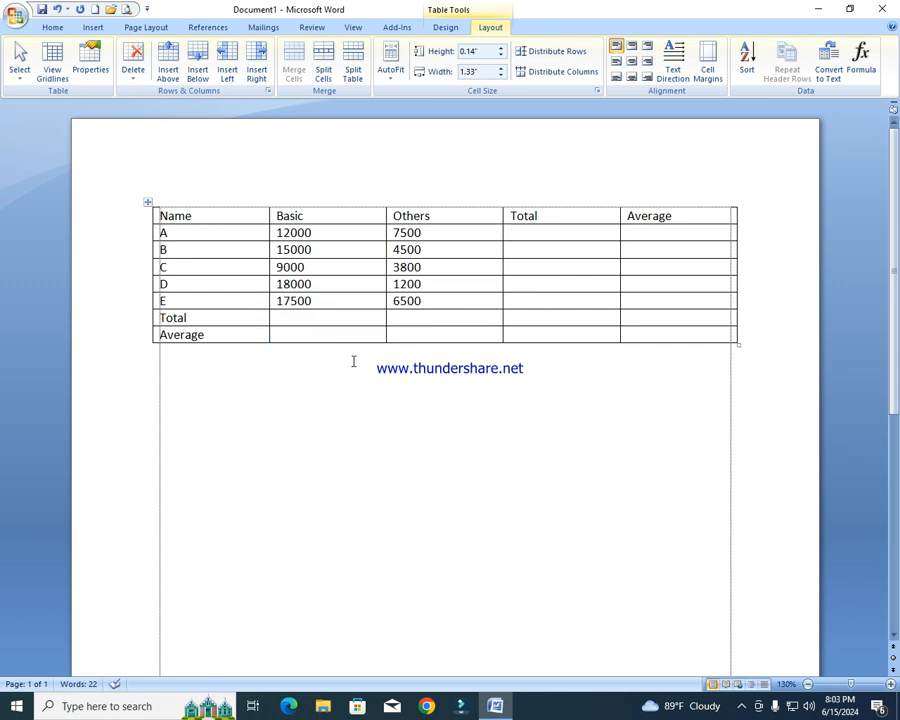
click(300, 321)
drag(306, 229, 315, 299)
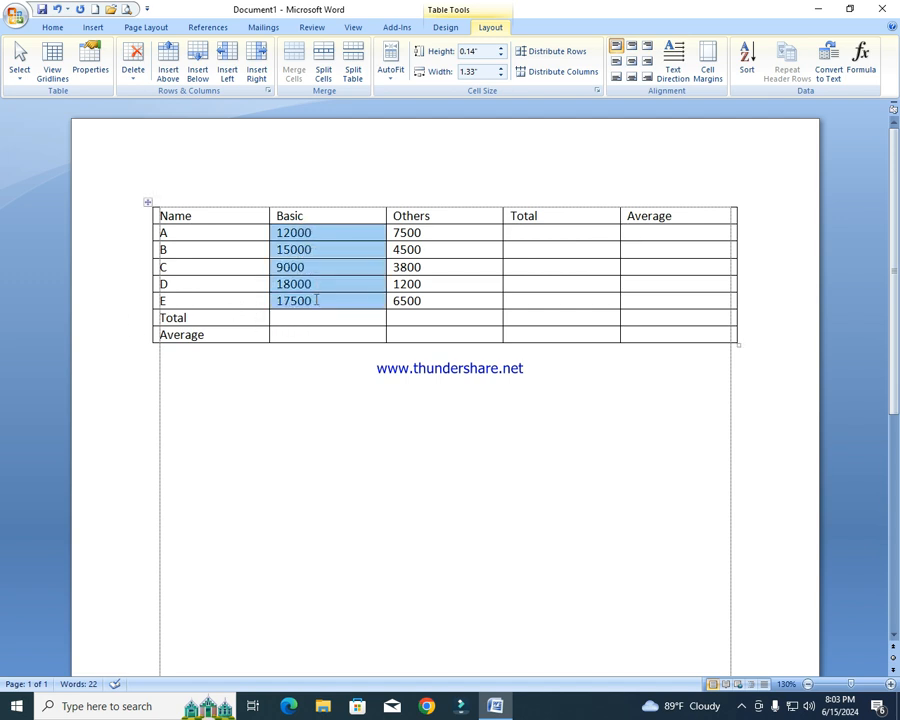
click(307, 317)
click(546, 234)
drag(283, 232, 476, 235)
Insert the formula =SUM(LEFT) in the Total column cell of row A
click(514, 234)
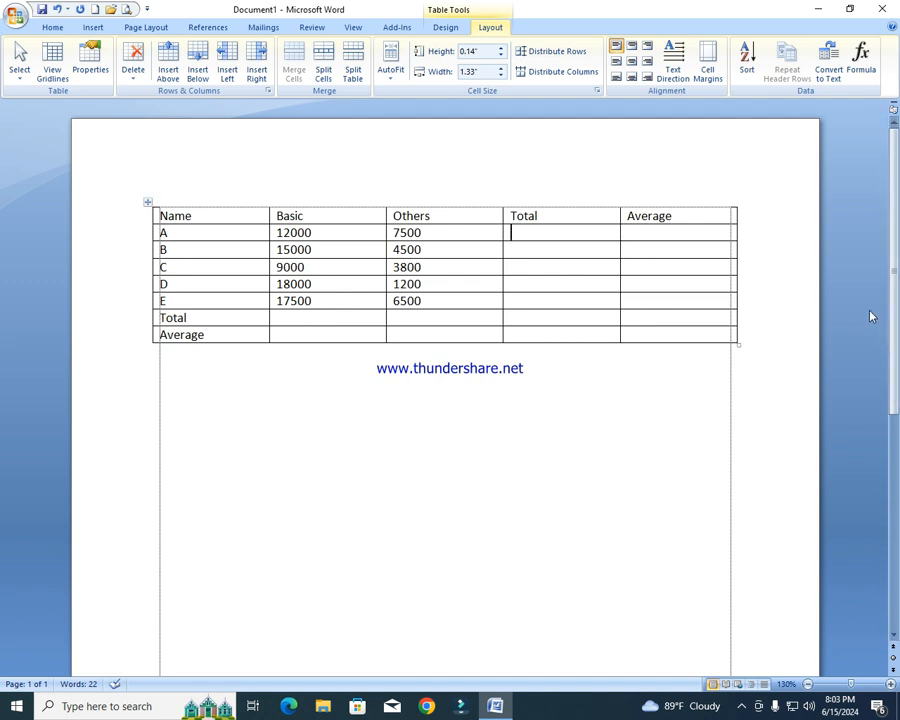
click(862, 62)
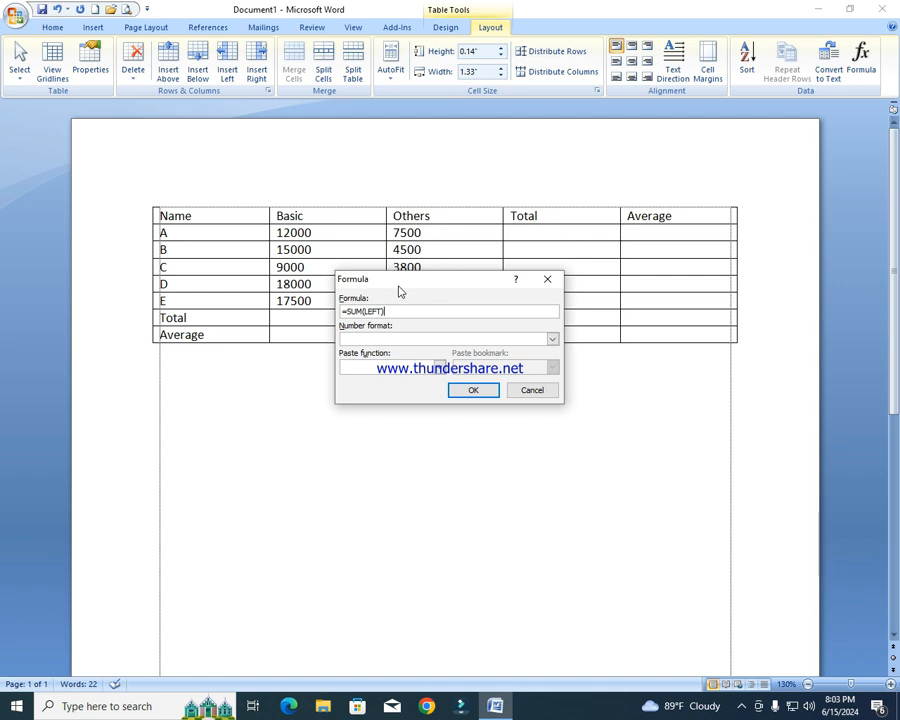
drag(402, 283, 349, 103)
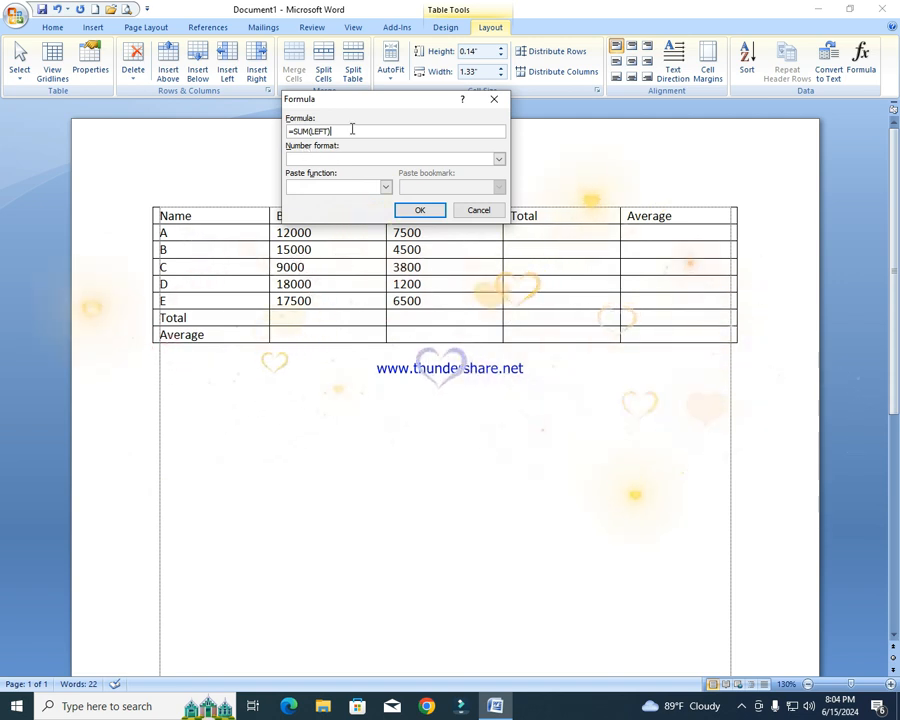
drag(323, 103, 311, 77)
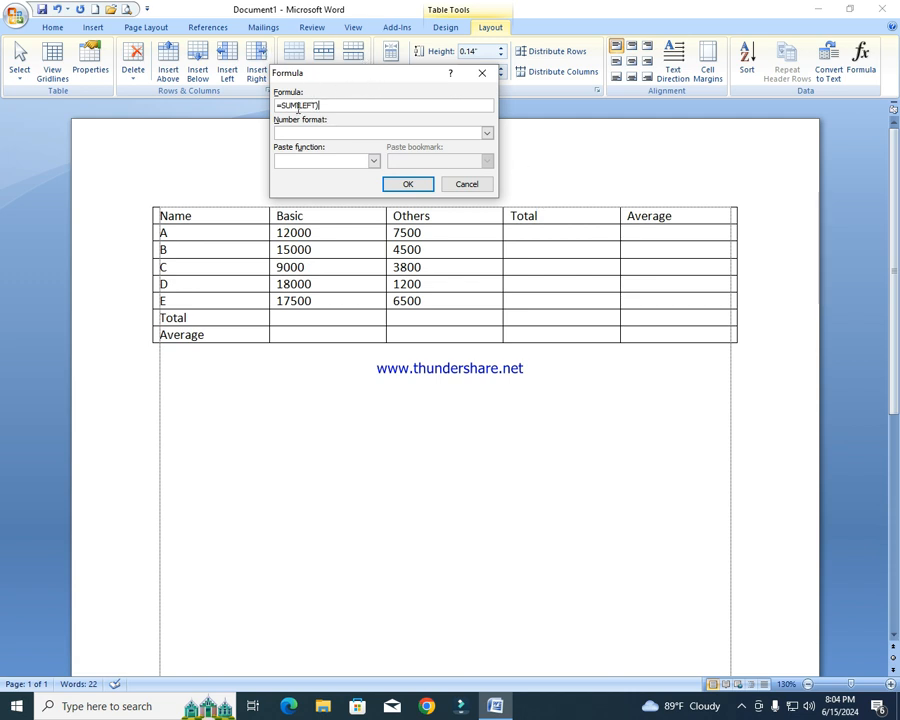
click(406, 187)
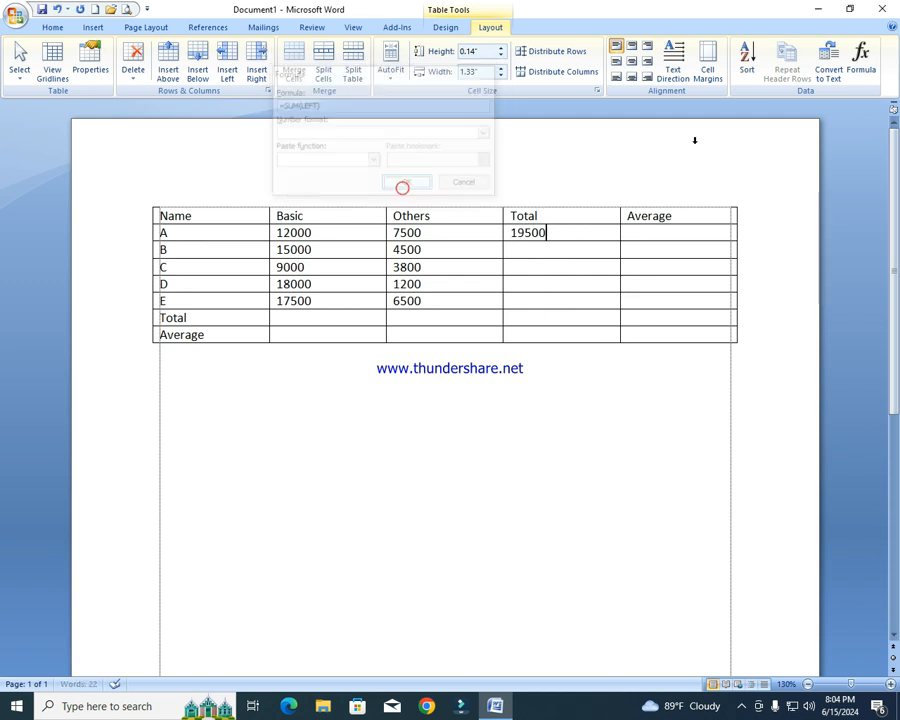
Insert a formula in row B's Total column cell, changing its argument to give =SUM(Left)
click(576, 250)
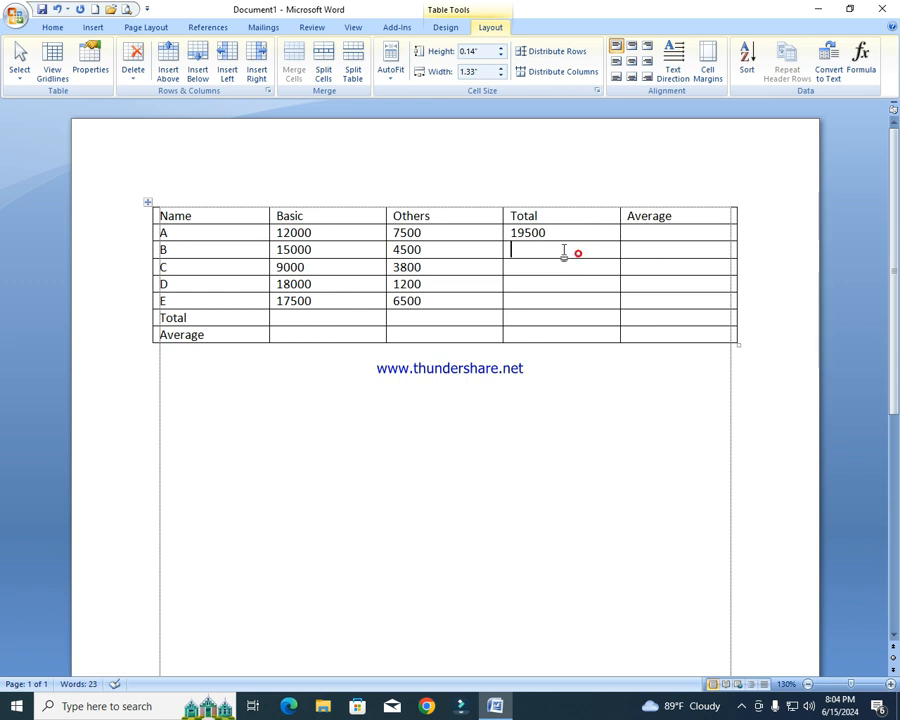
click(858, 62)
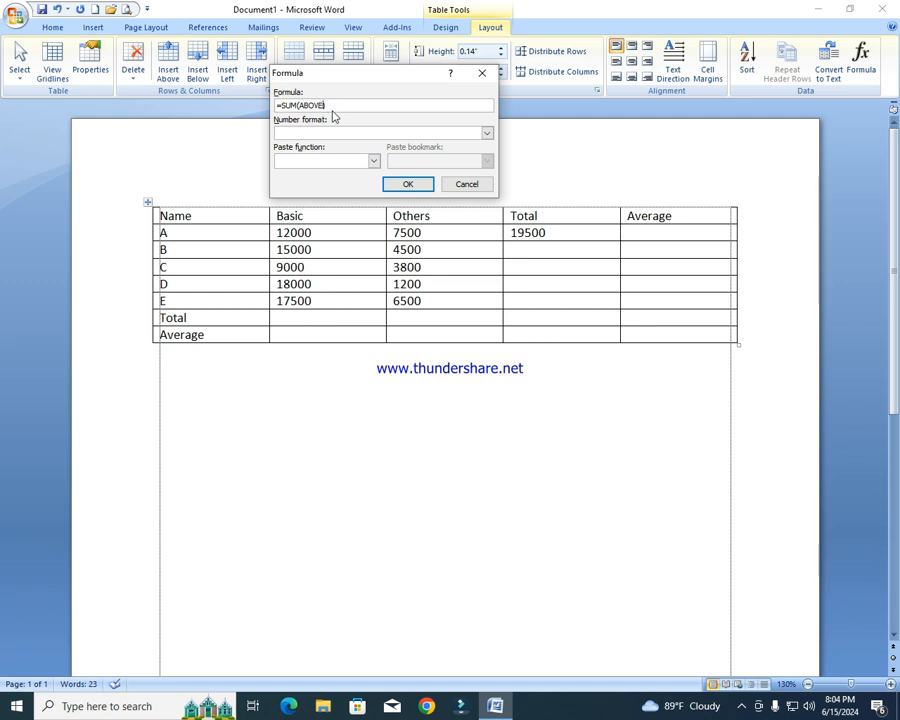
key(Left)
key(BackSpace)
key(BackSpace)
key(BackSpace)
key(BackSpace)
key(BackSpace)
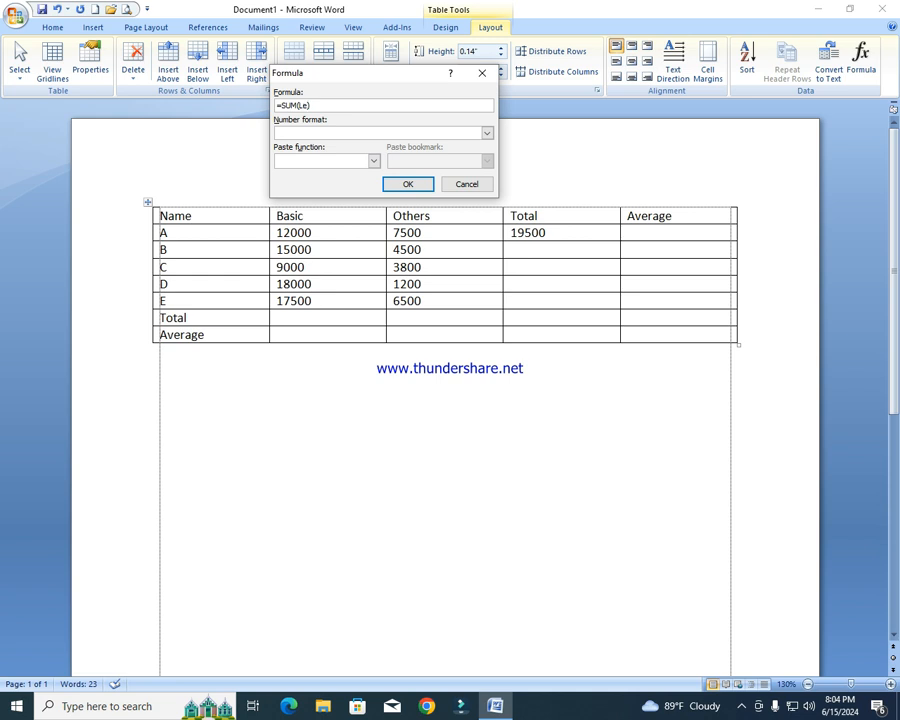
text(Left)
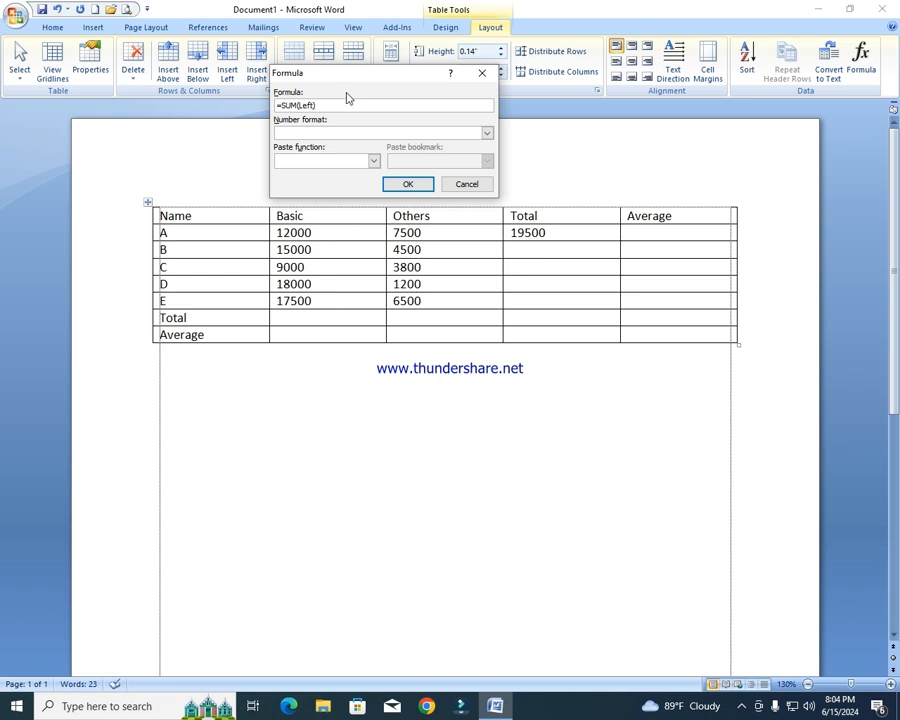
click(416, 188)
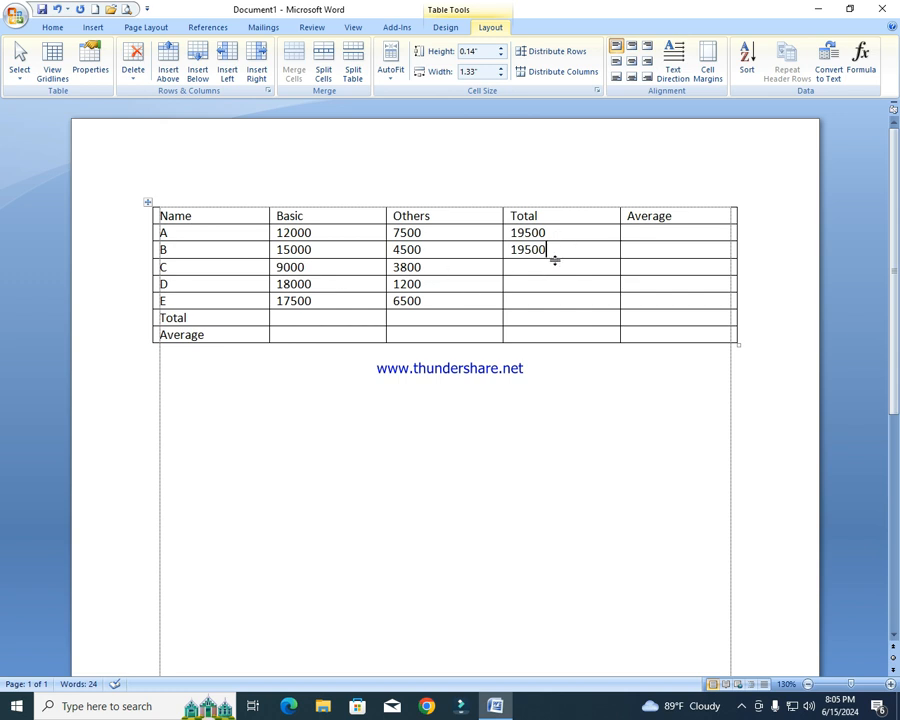
Insert a formula in row C's Total column cell that sums the values to its left instead of above
click(521, 266)
click(872, 60)
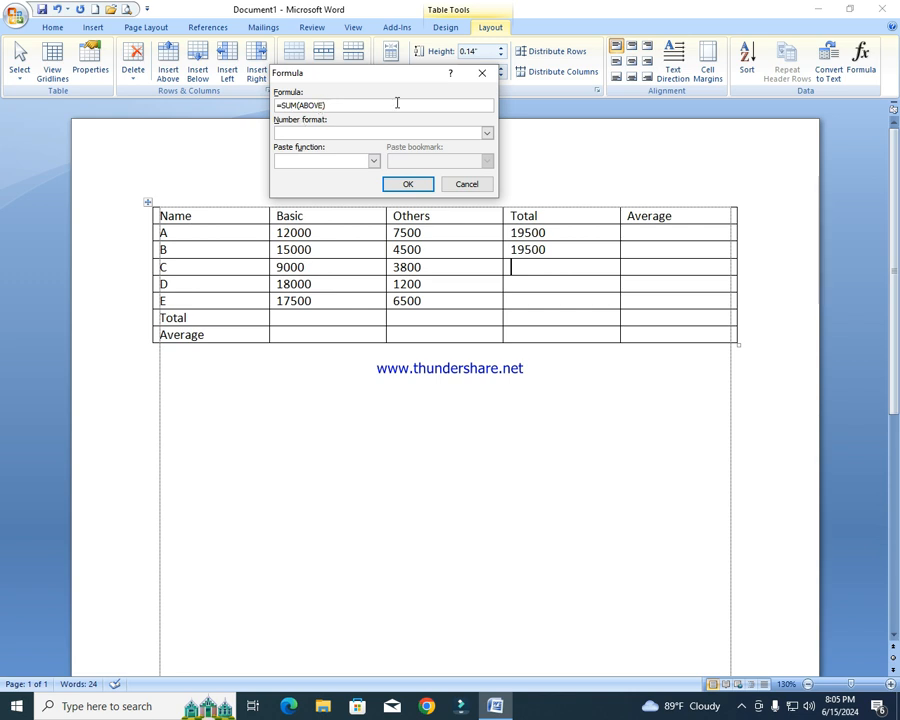
key(Left)
key(BackSpace)
key(BackSpace)
key(BackSpace)
key(BackSpace)
key(BackSpace)
text(Le)
click(410, 185)
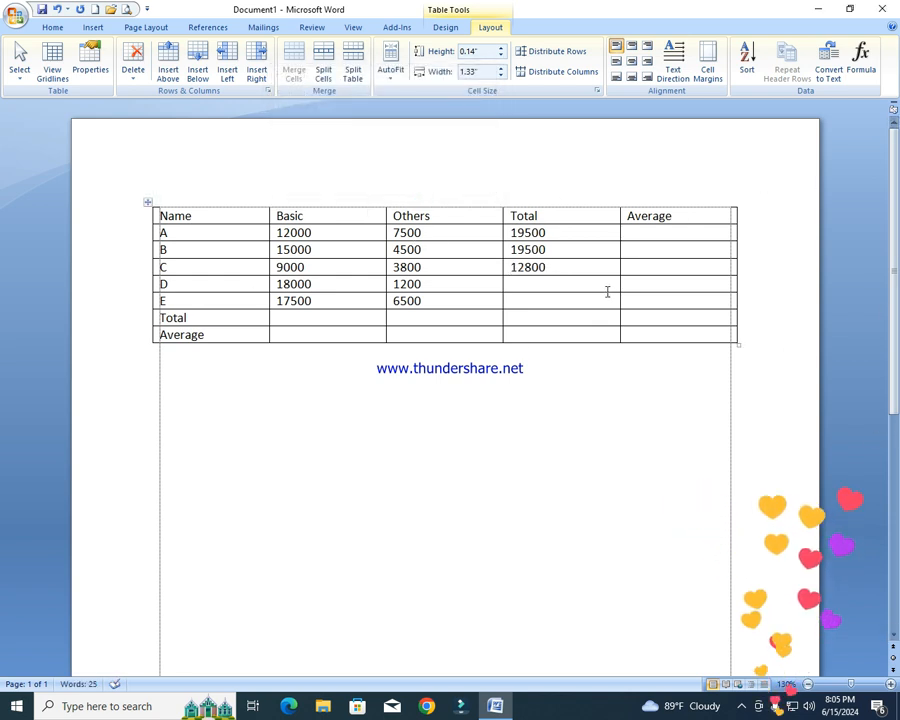
Insert the formula =SUM(ABOVE) in the Total row cell of the Basic column
click(322, 313)
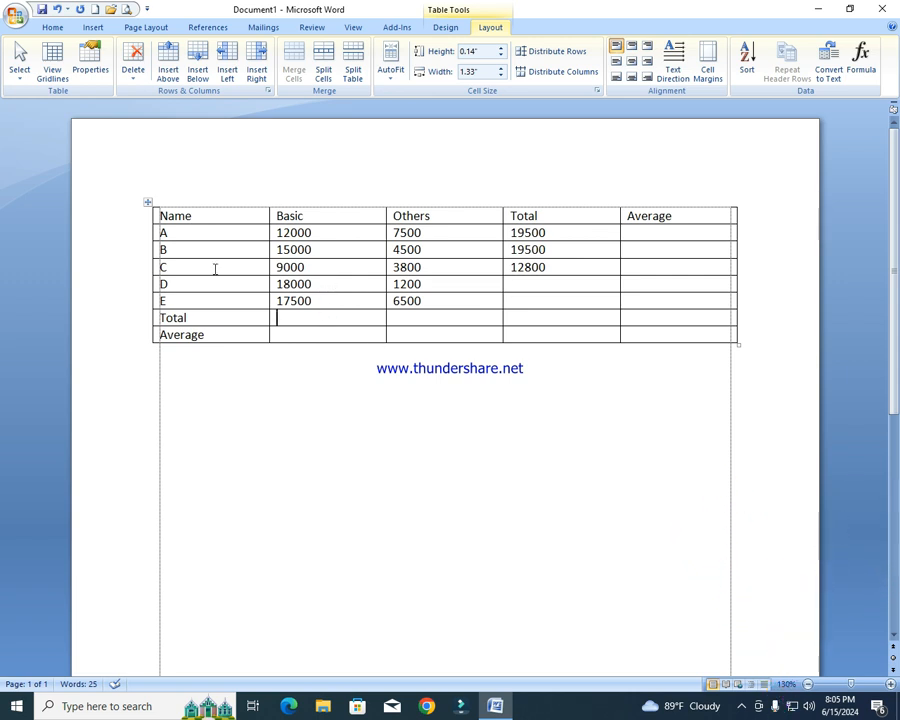
click(855, 76)
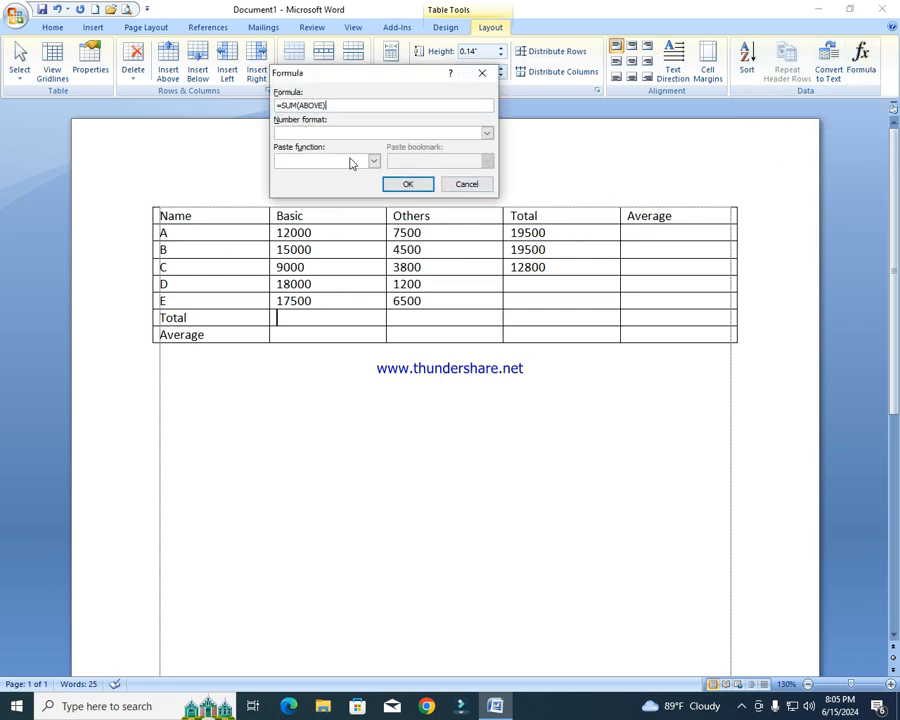
click(410, 184)
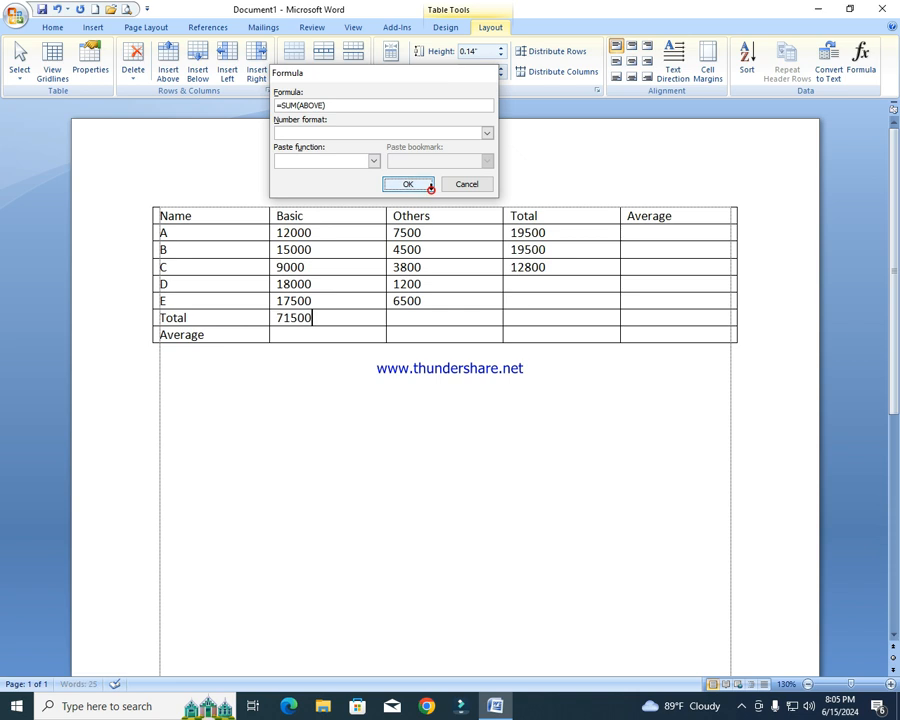
Calculate the Total column sums for rows D and E, and the Total row sums for the Others and Total columns
click(521, 285)
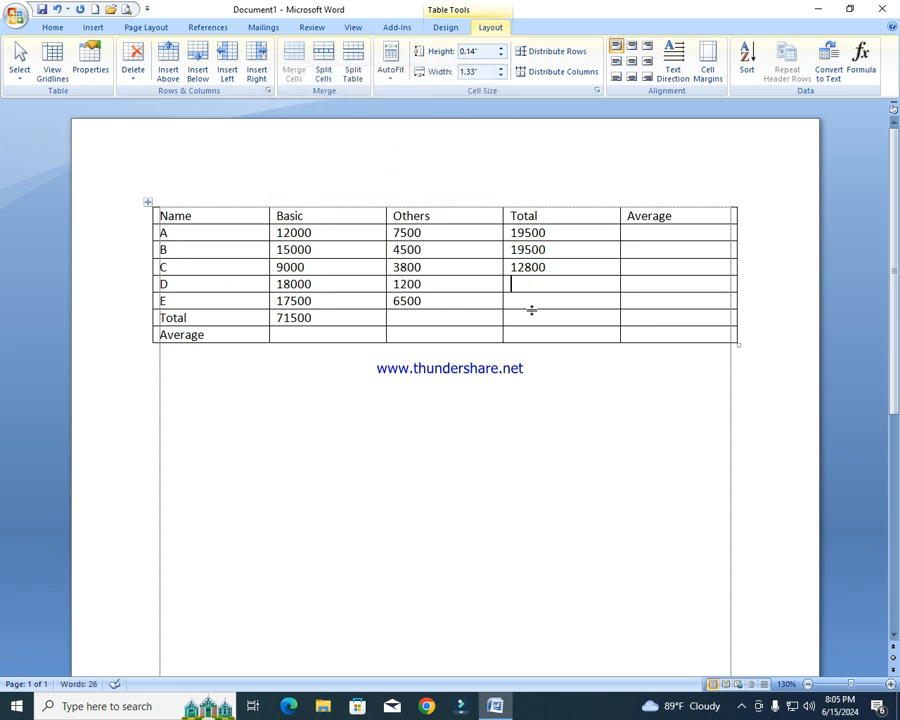
click(533, 303)
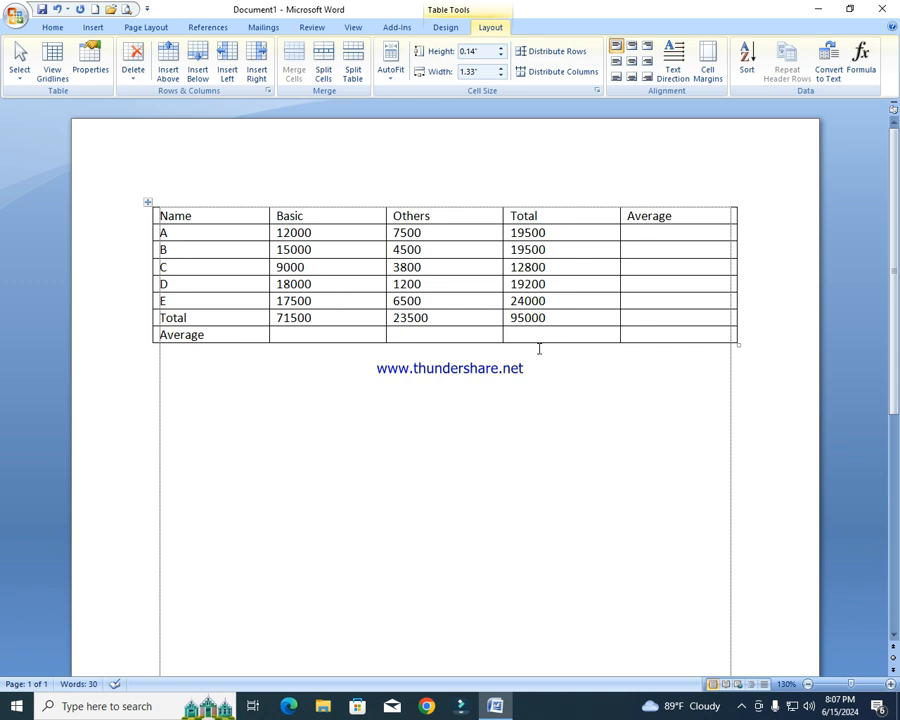
Insert the formula =AVERAGE(B2:b6) in the Average row cell of the Basic column, replacing the default SUM function
click(311, 333)
click(870, 66)
drag(355, 105, 282, 105)
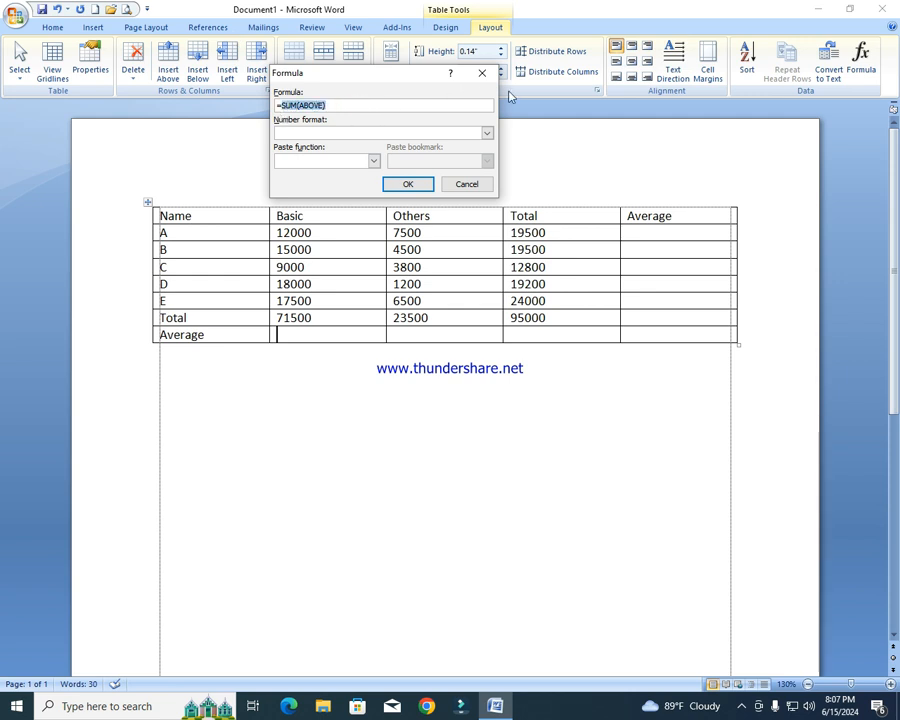
key(BackSpace)
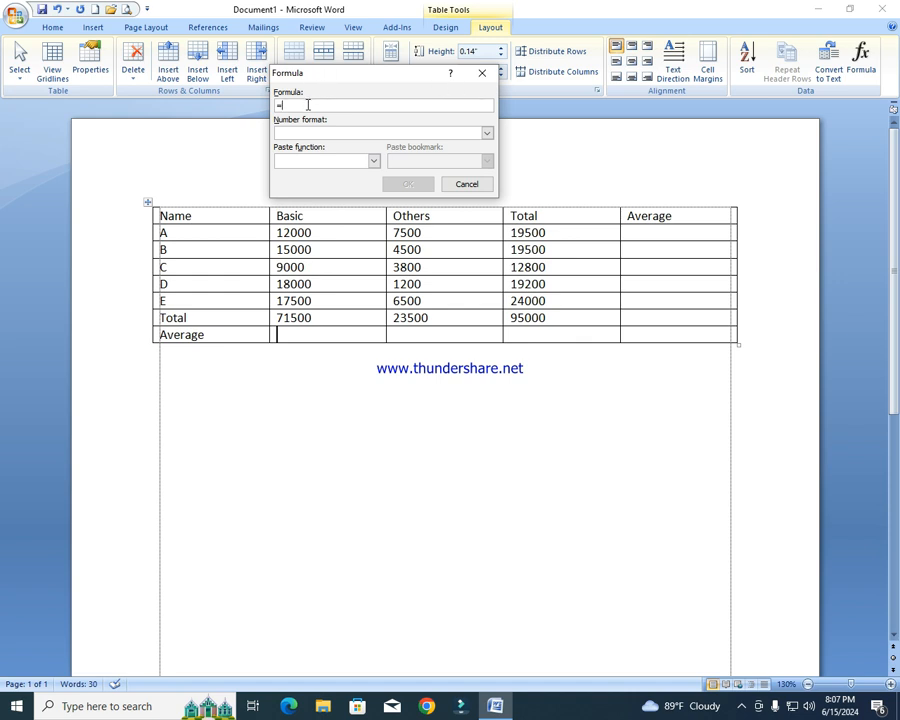
key(BackSpace)
click(375, 163)
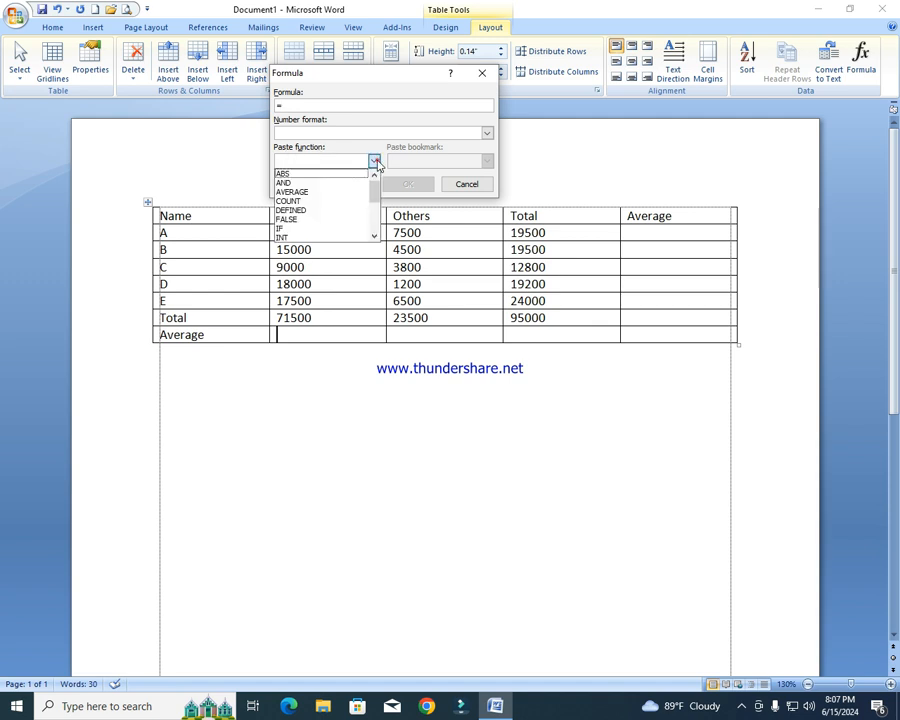
click(309, 192)
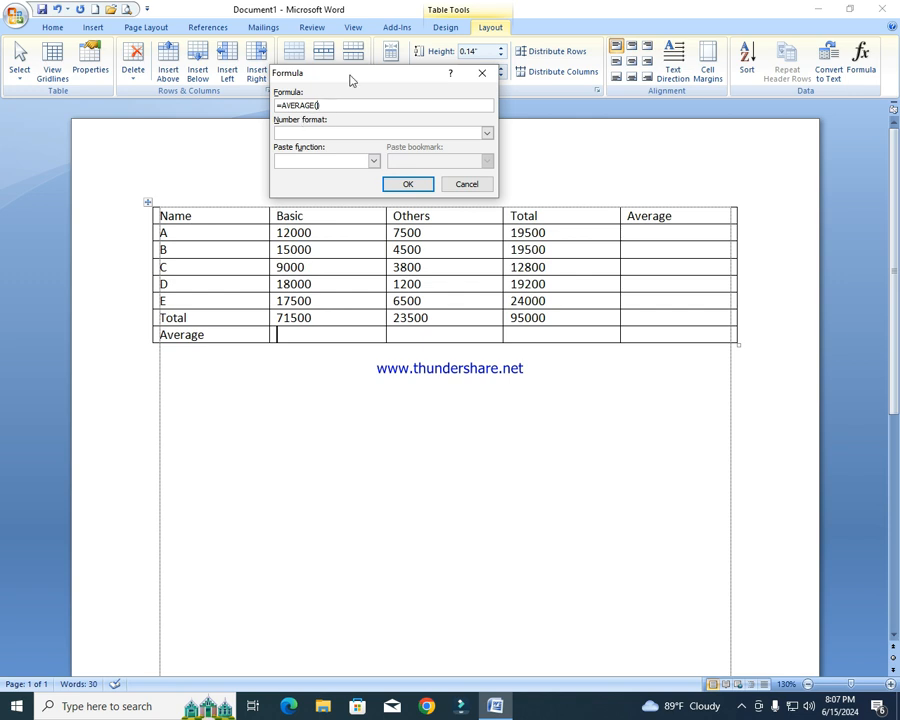
mouse_move(349, 78)
mouse_down()
mouse_move(362, 58)
mouse_move(350, 76)
mouse_up()
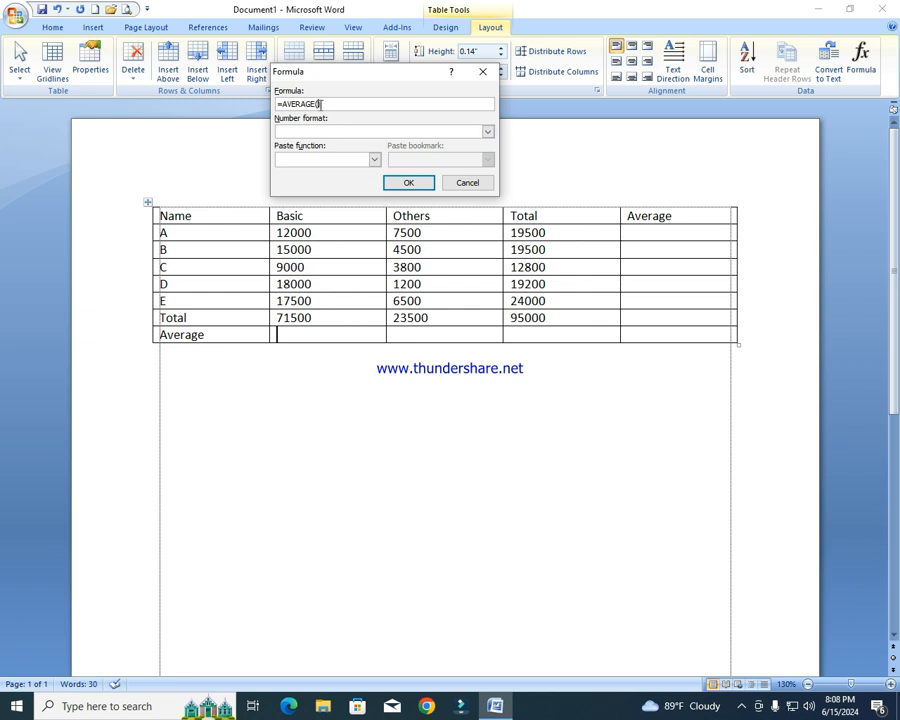
click(319, 104)
text(B)
text(2:)
text(b6)
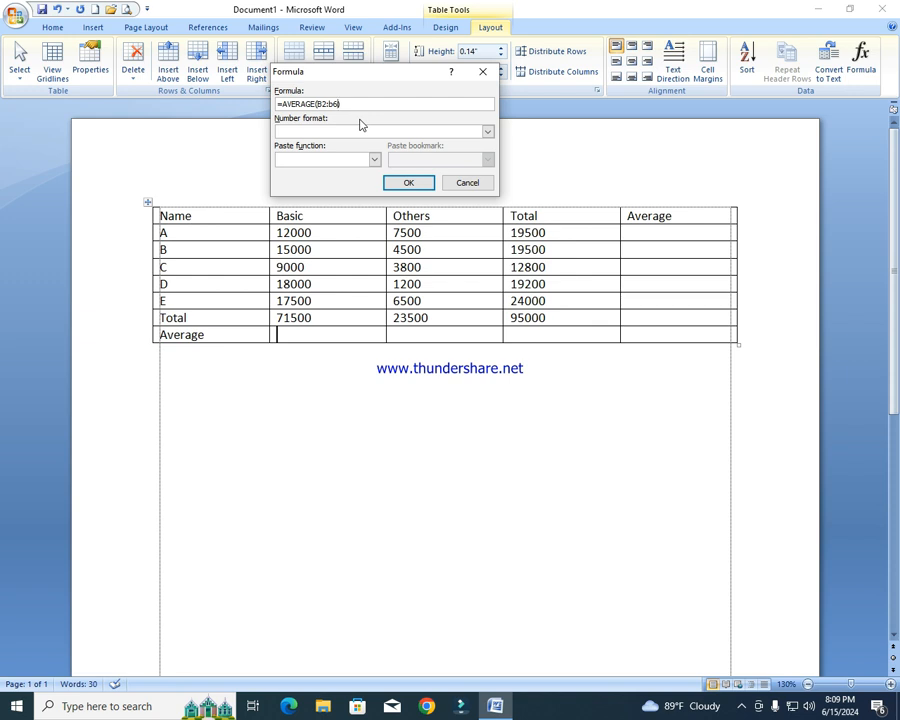
click(407, 182)
Insert an AVERAGE formula over C2:c6 in the Average row cell of the Others column, replacing the default SUM function
click(433, 336)
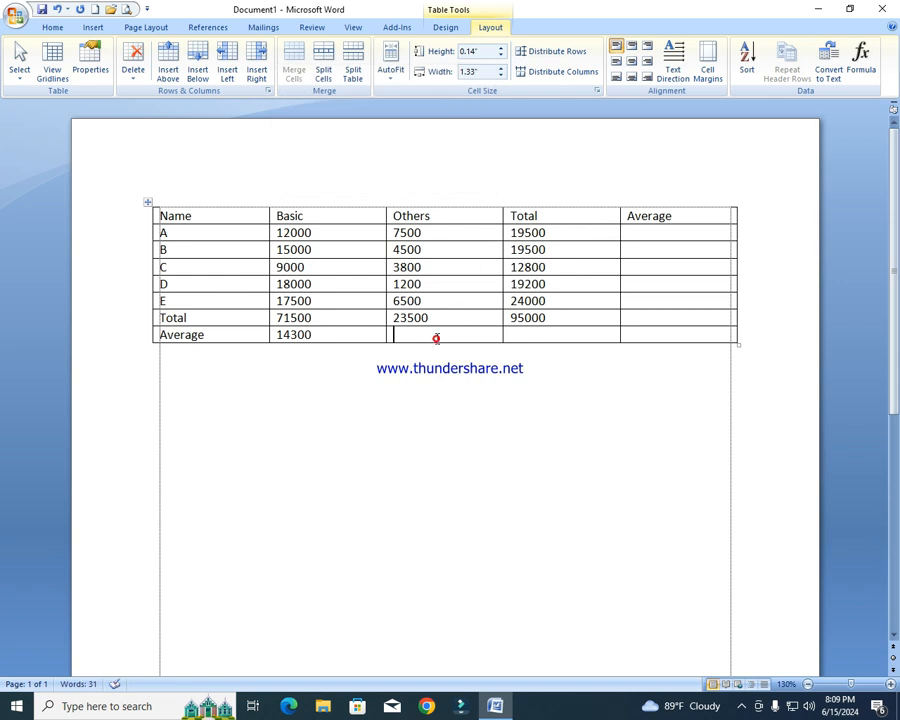
click(863, 58)
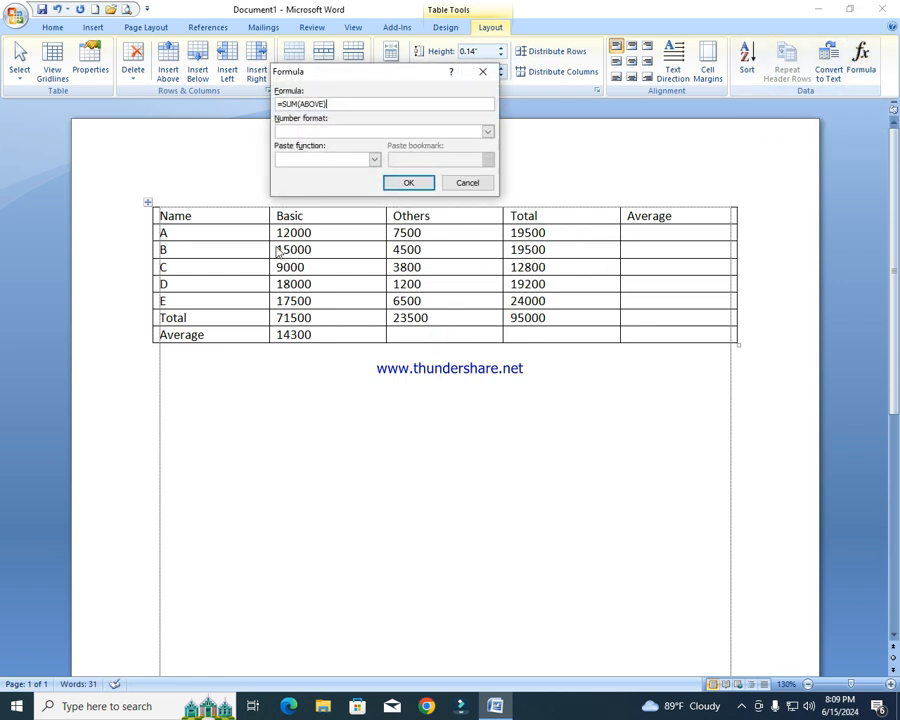
drag(340, 104, 280, 106)
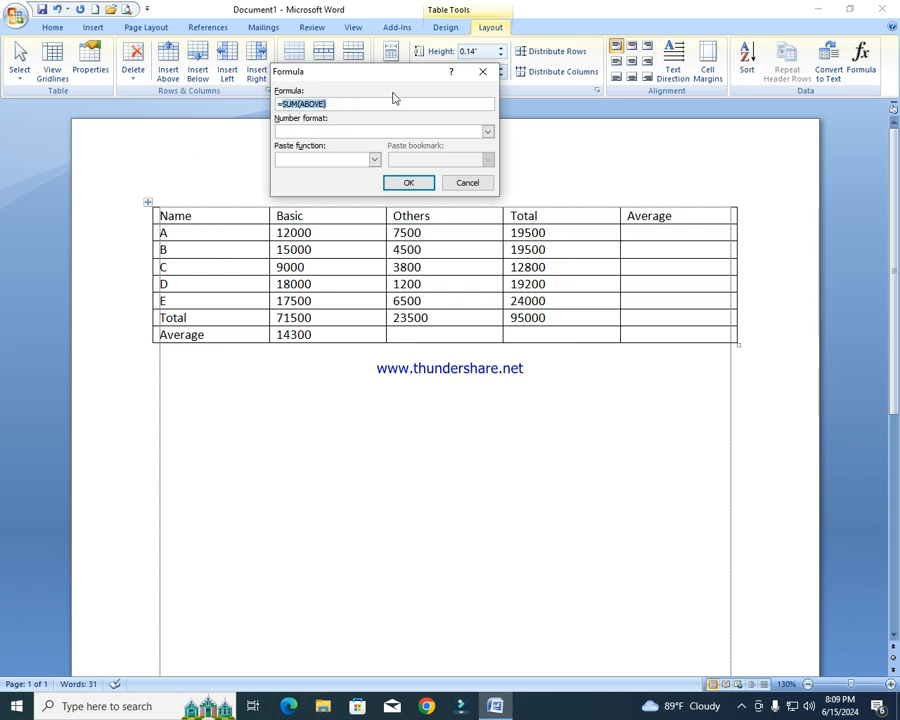
key(BackSpace)
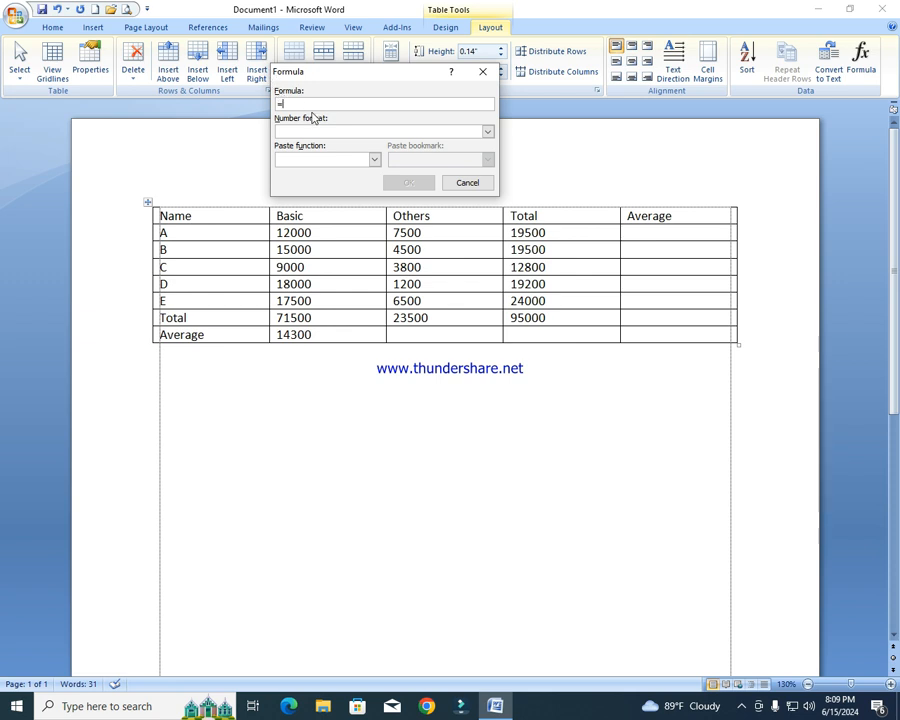
click(374, 160)
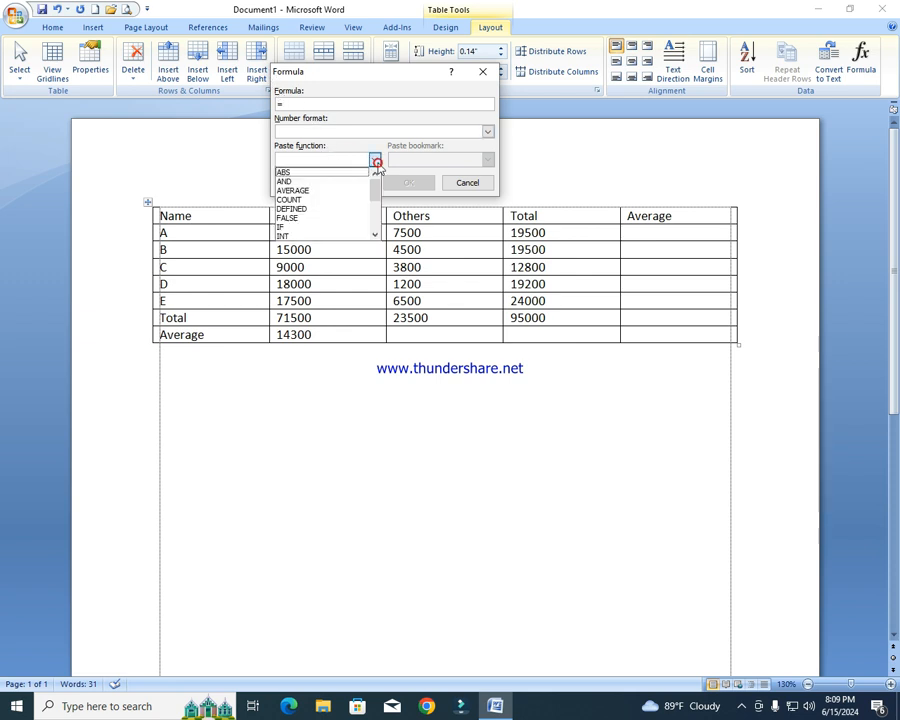
click(333, 191)
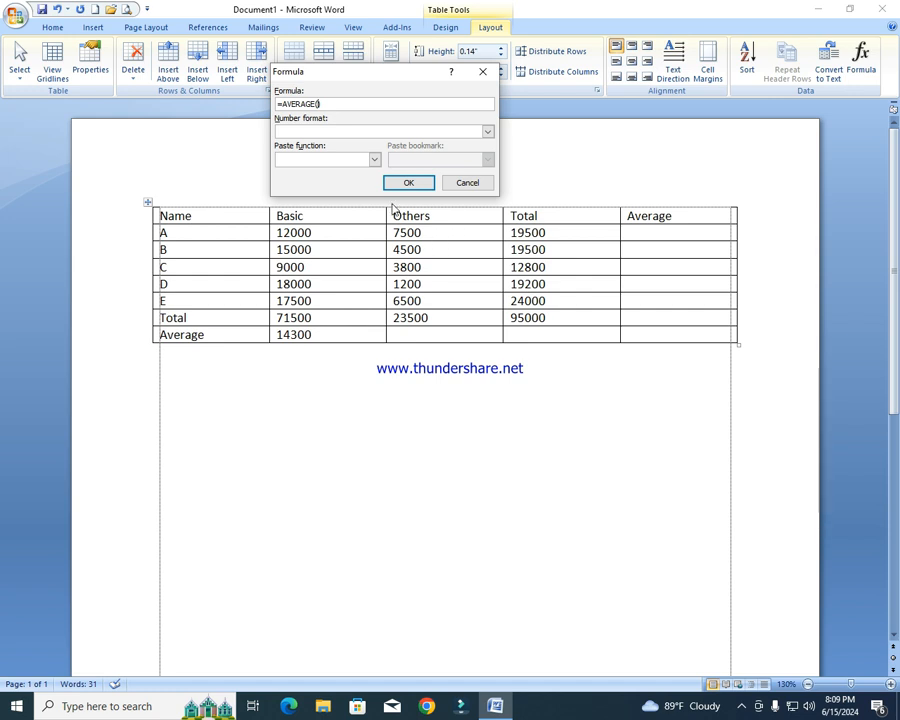
text(C2:)
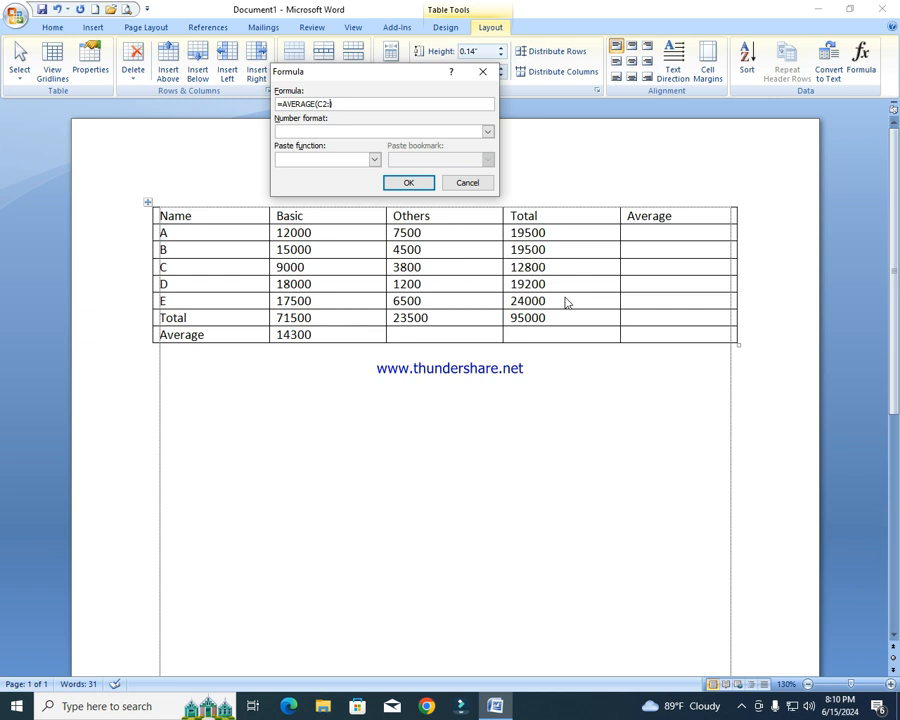
text(c6))
click(412, 188)
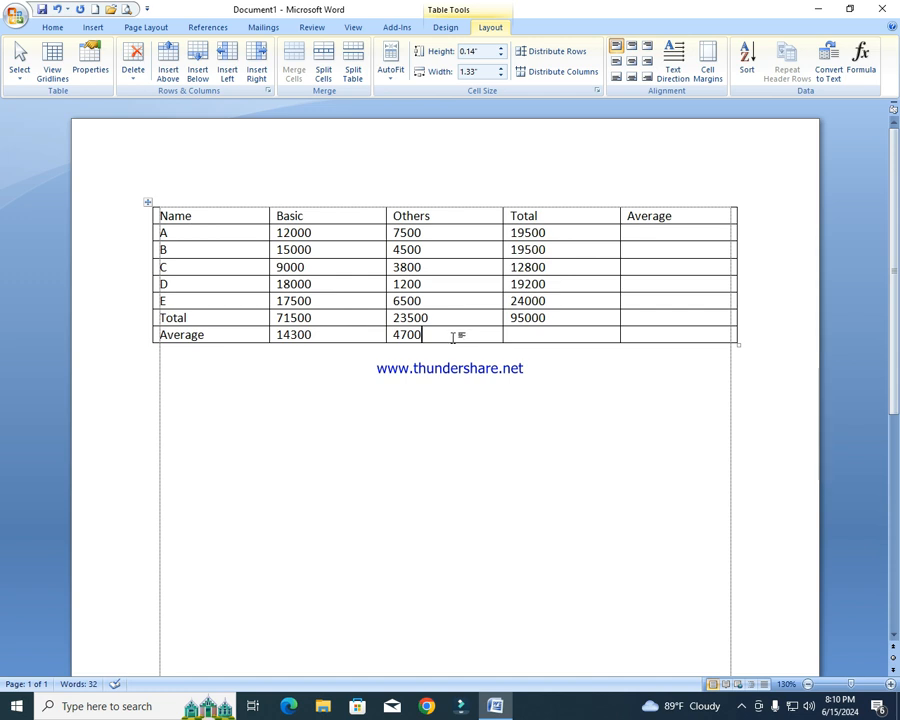
Insert the formula =AVERAGE(b2:c2) in row A's Average column cell, replacing the default SUM function
click(594, 337)
click(669, 231)
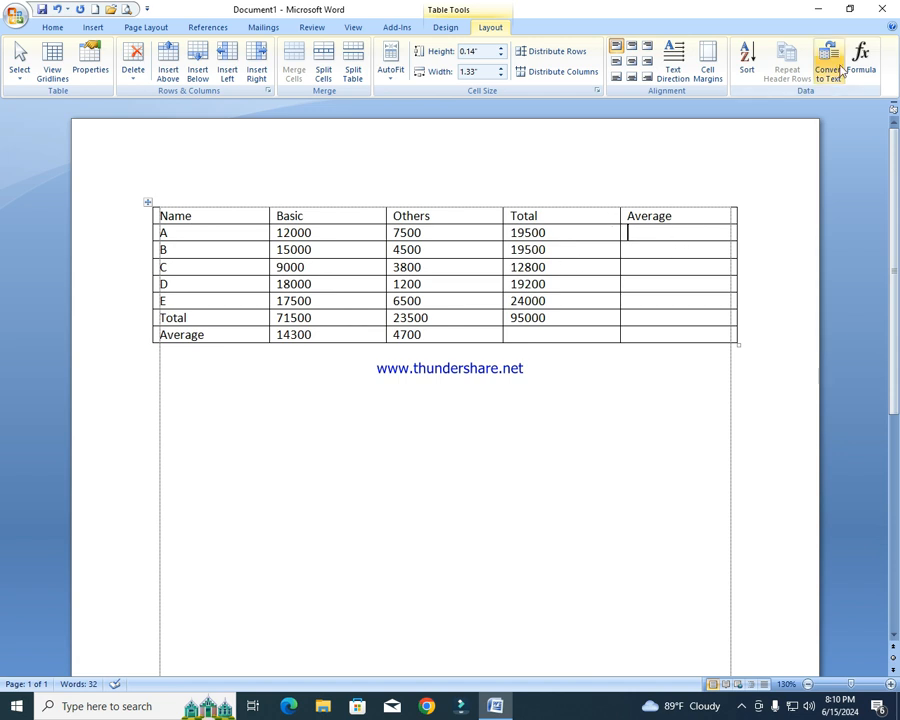
click(872, 66)
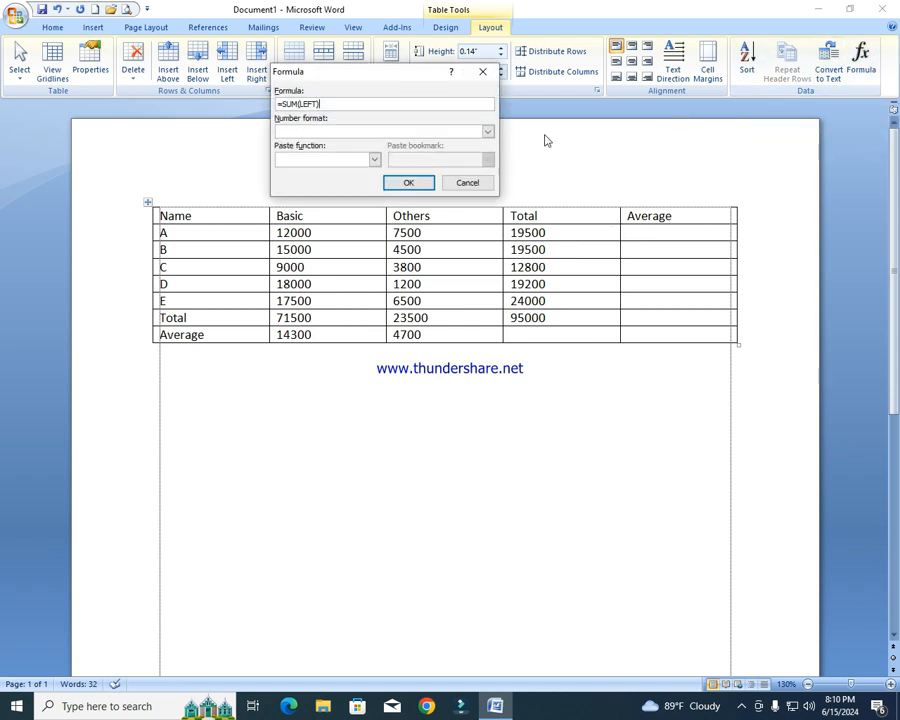
drag(350, 104, 281, 122)
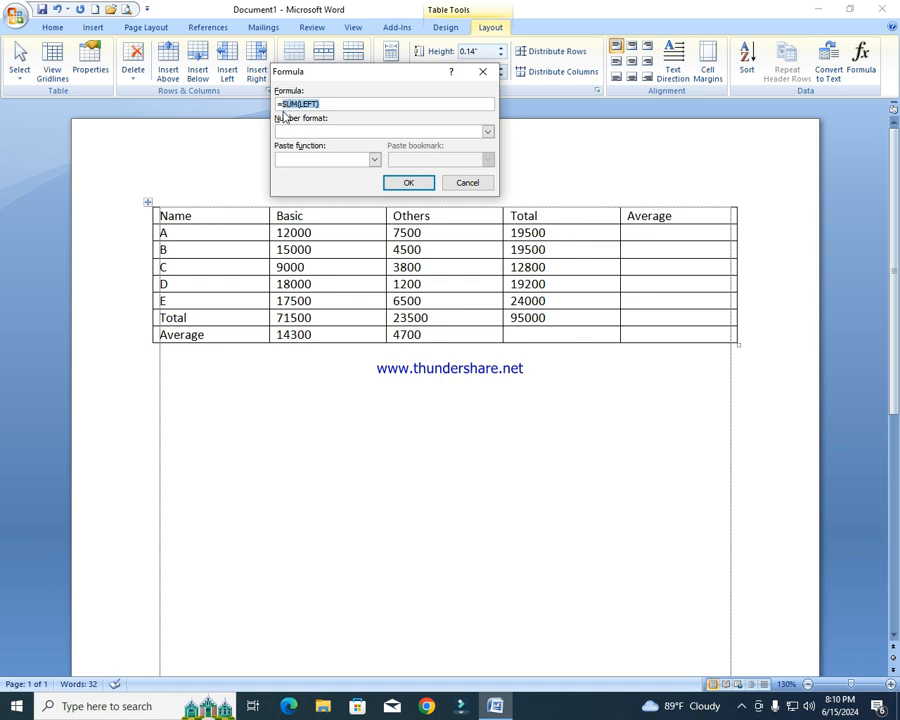
key(BackSpace)
click(373, 159)
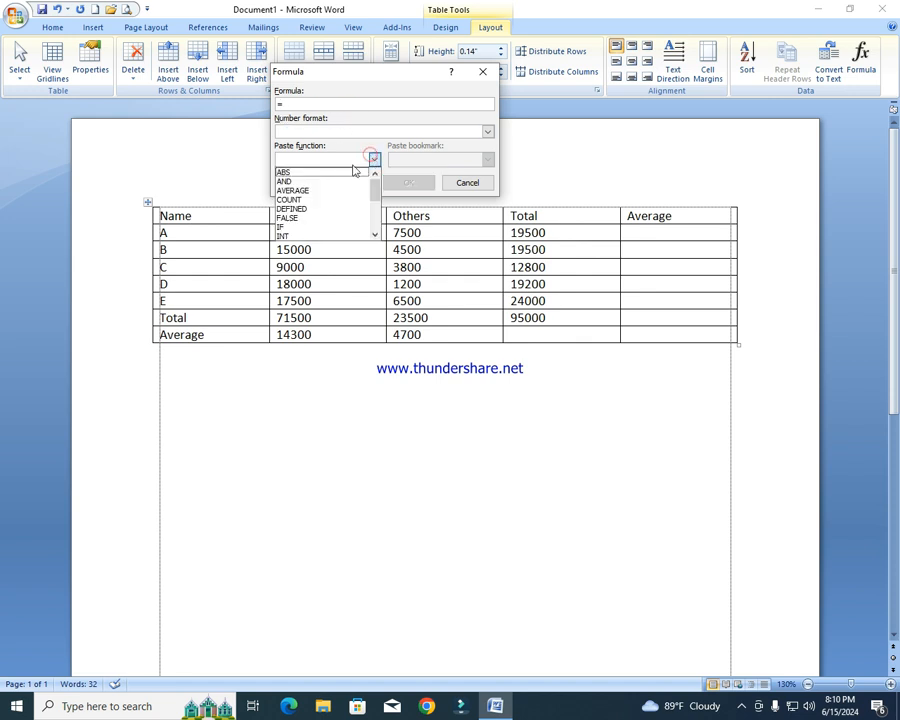
click(305, 190)
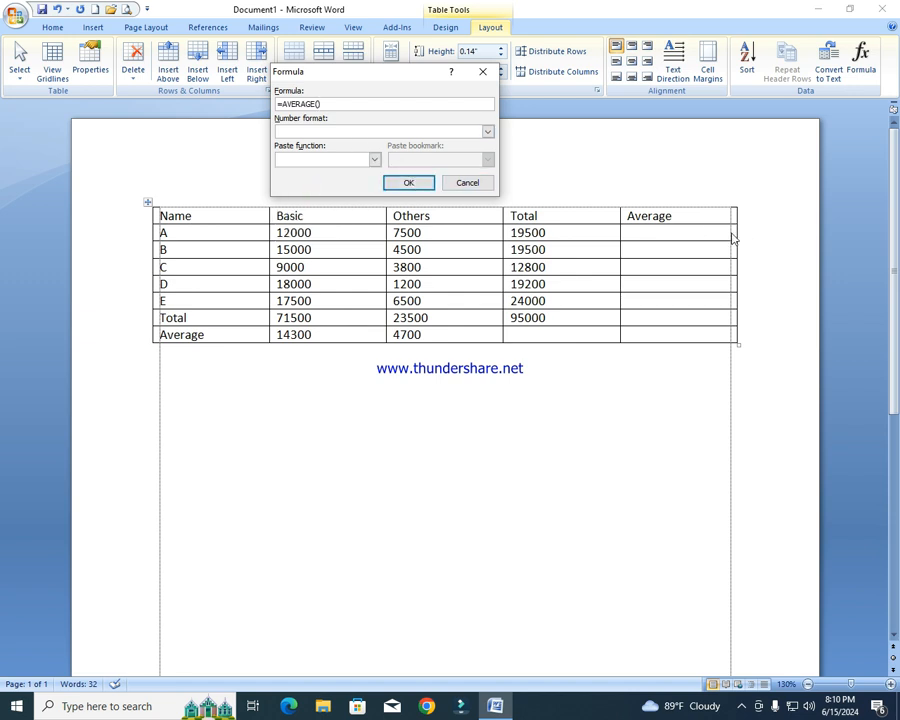
drag(396, 76, 477, 52)
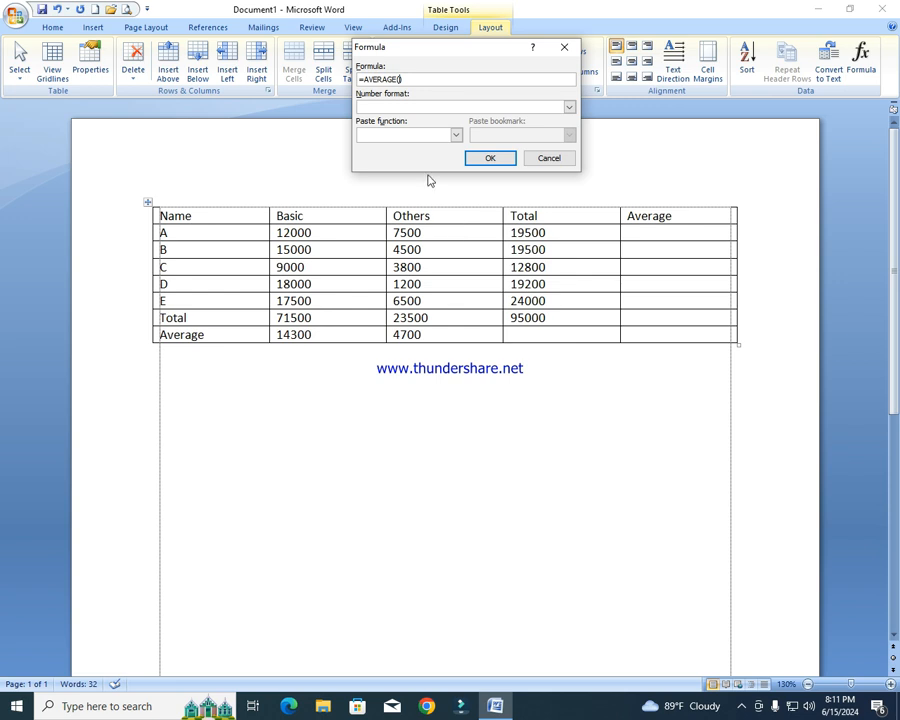
text(b2:c2)
click(490, 160)
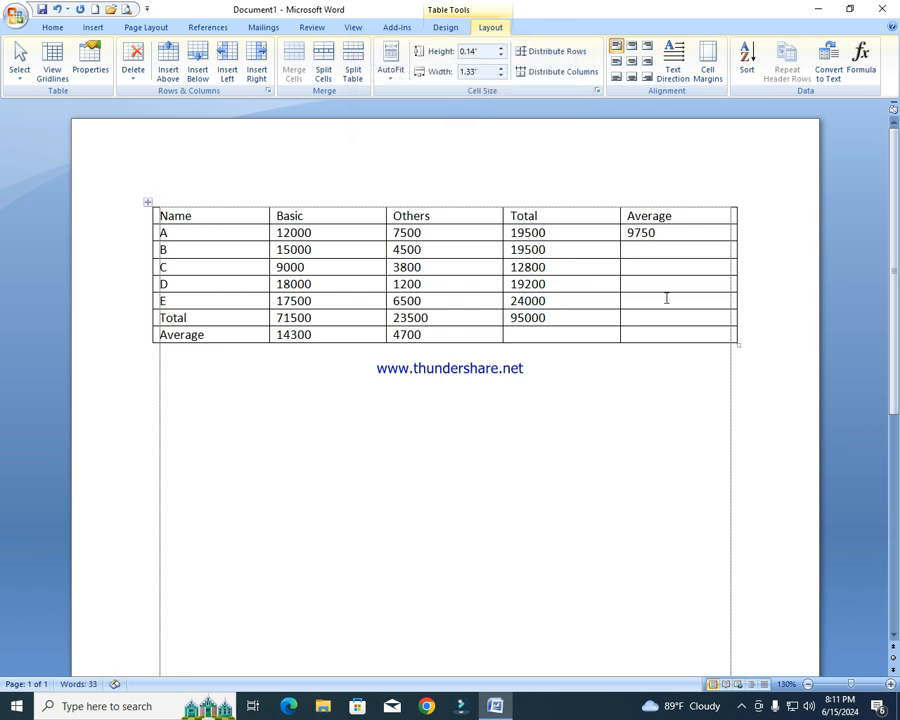